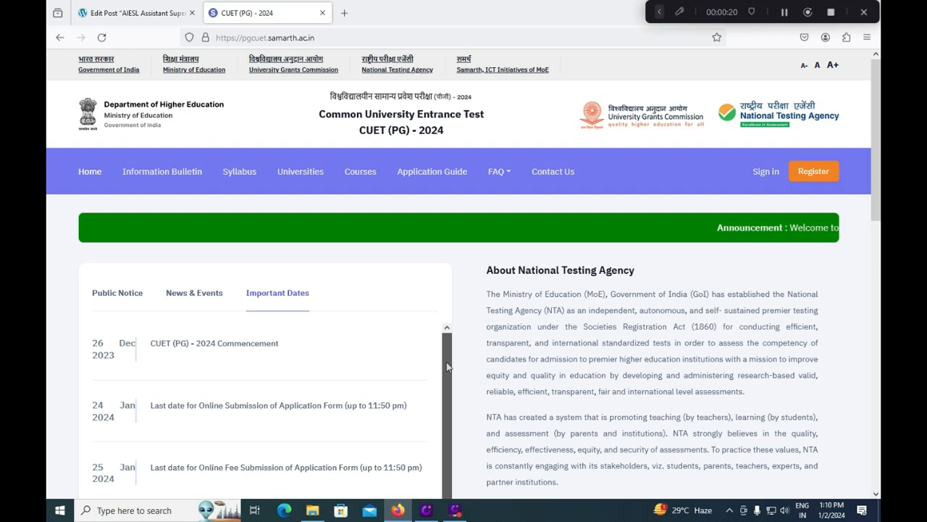
Step: Open the instructions page for online application submission and scroll into it
drag(447, 367, 444, 399)
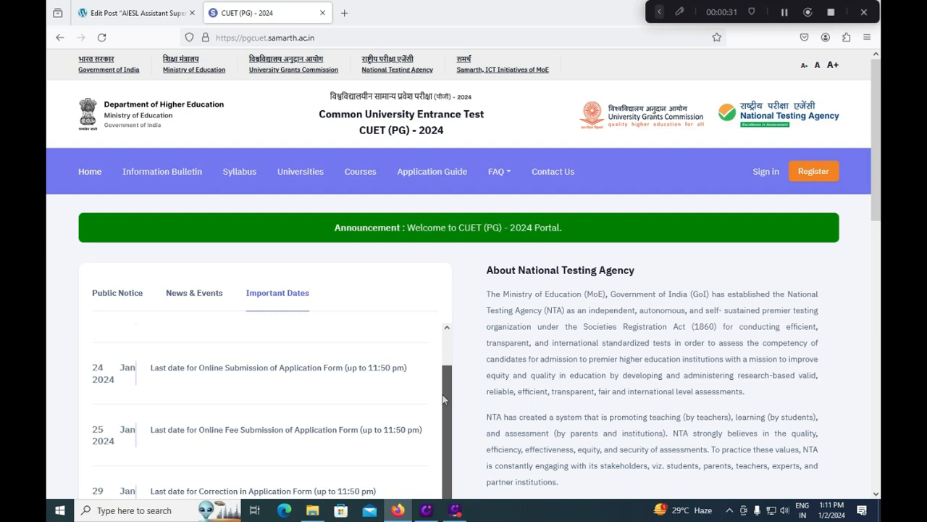
scroll(437, 423, down, 1)
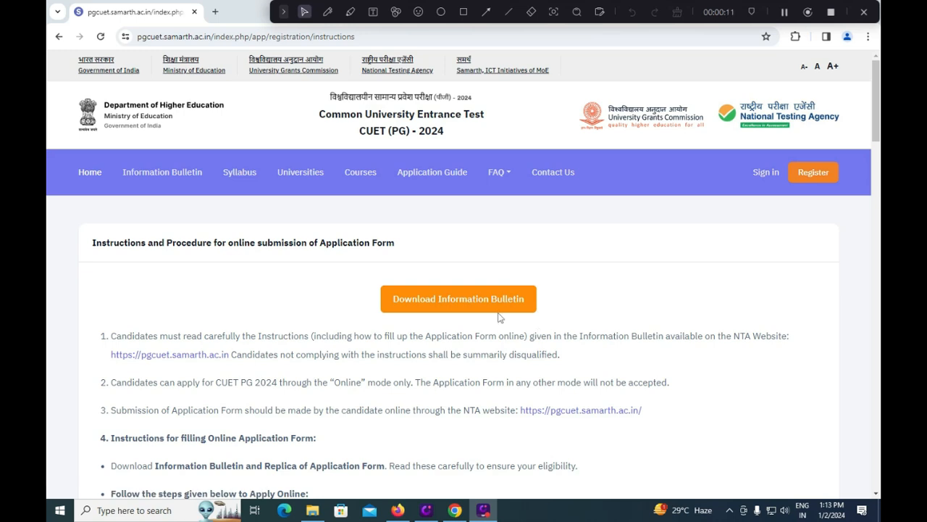
Step: Scroll past Steps 1 and 2 to the Step 3 fee table (₹1200 General to ₹800 PwBD)
scroll(499, 318, down, 1)
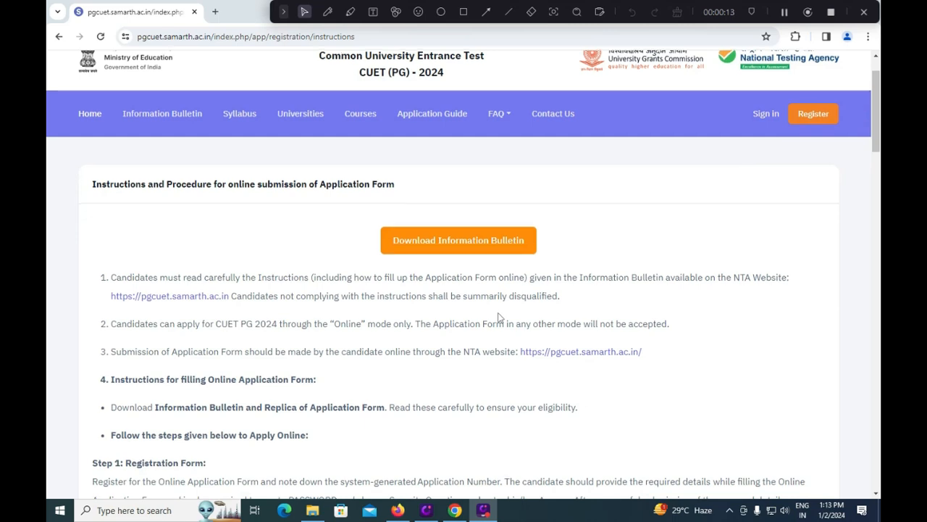
scroll(499, 318, down, 2)
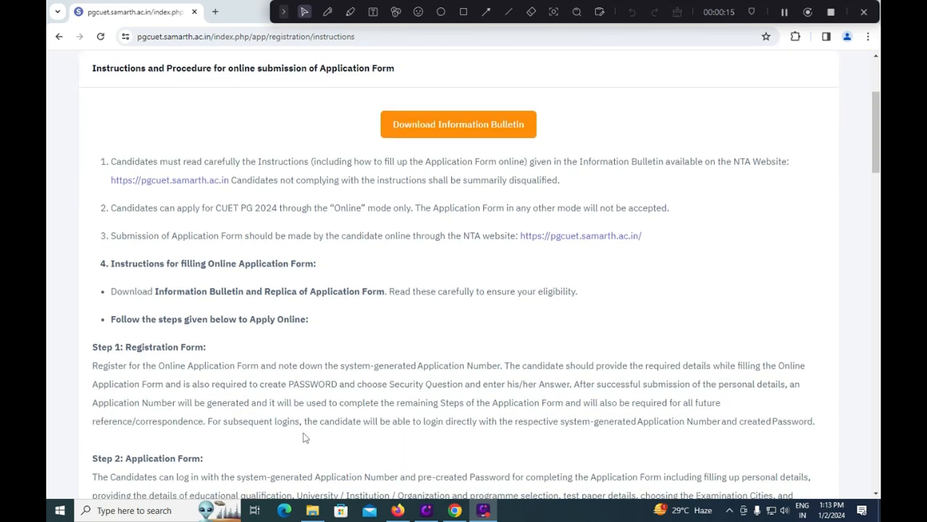
scroll(304, 437, down, 2)
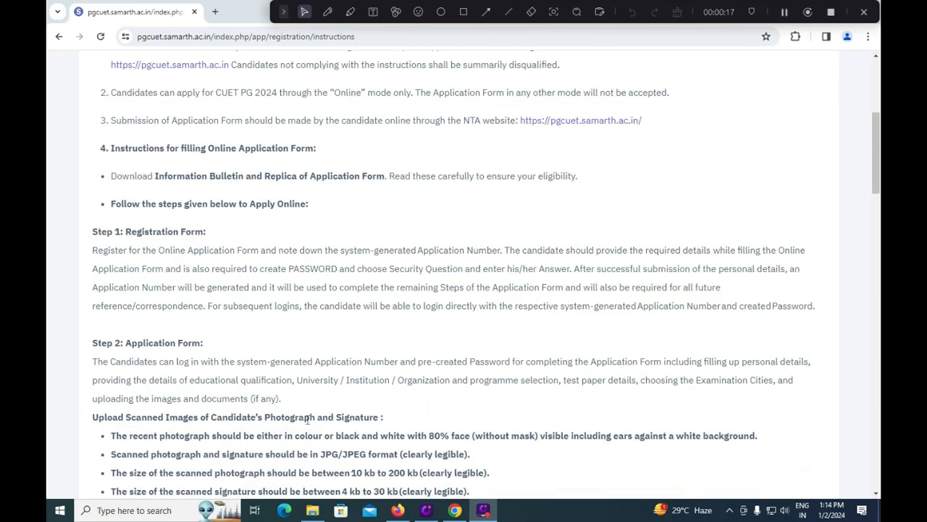
scroll(307, 421, down, 1)
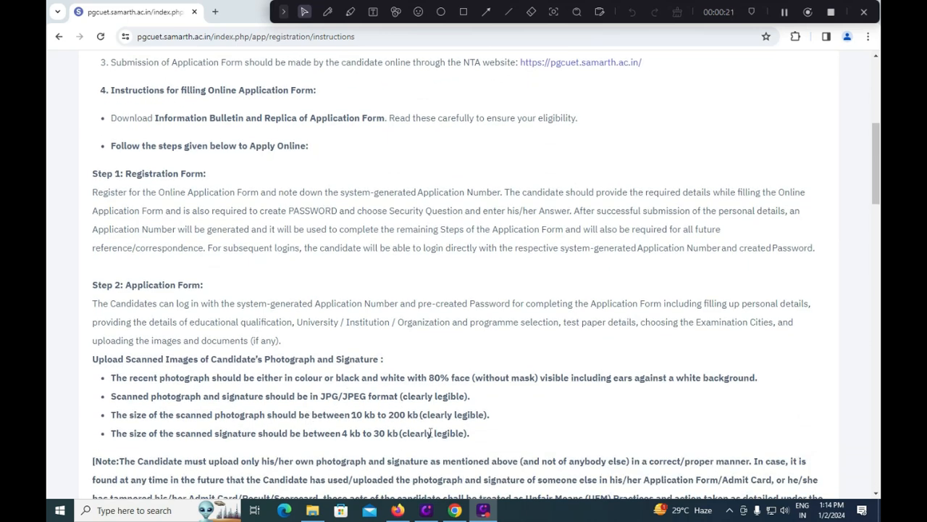
scroll(437, 428, down, 2)
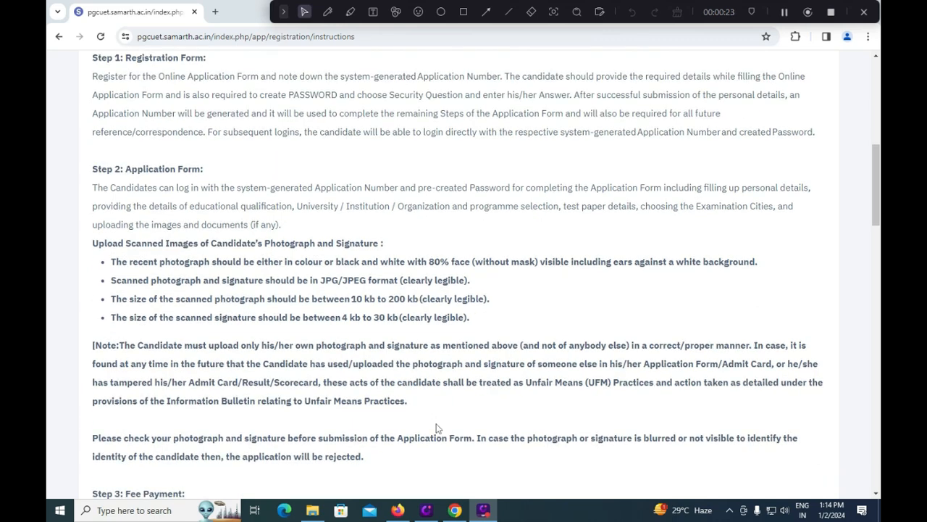
scroll(437, 428, down, 2)
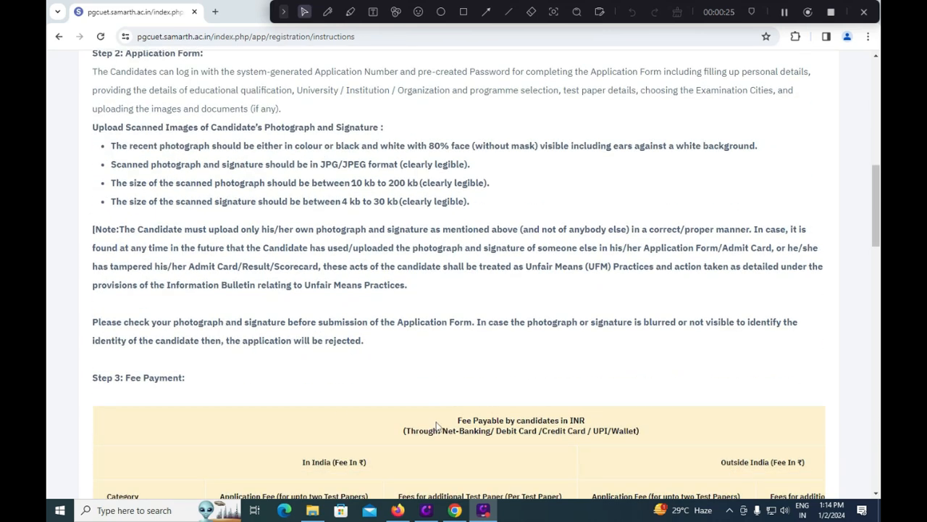
scroll(313, 400, down, 3)
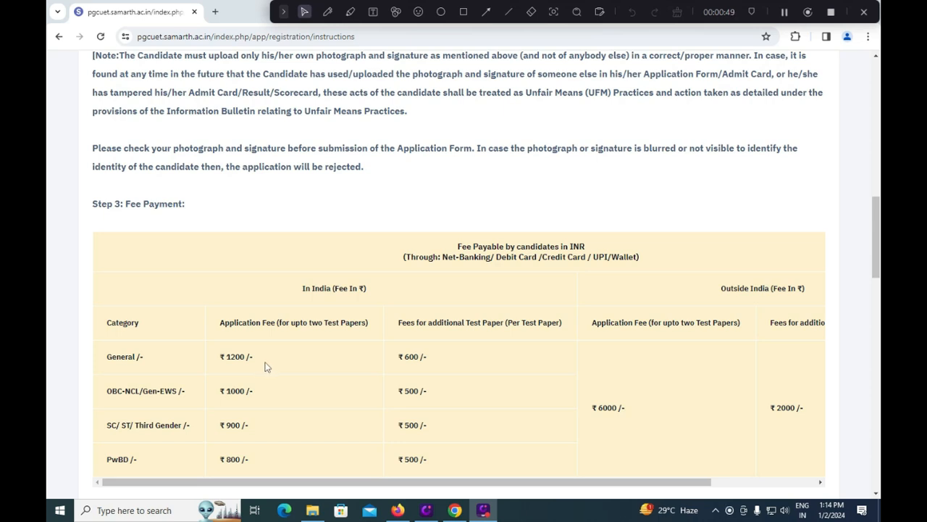
Step: Mark each category's application and additional-paper fees in red, then tick the Information Bulletin declaration
click(327, 12)
drag(281, 362, 308, 346)
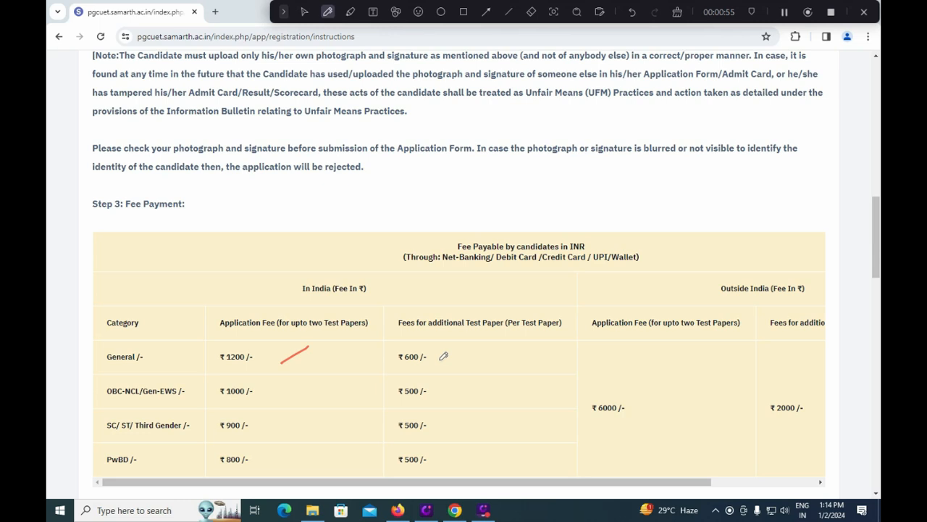
drag(440, 360, 454, 354)
drag(266, 400, 310, 382)
drag(460, 398, 504, 376)
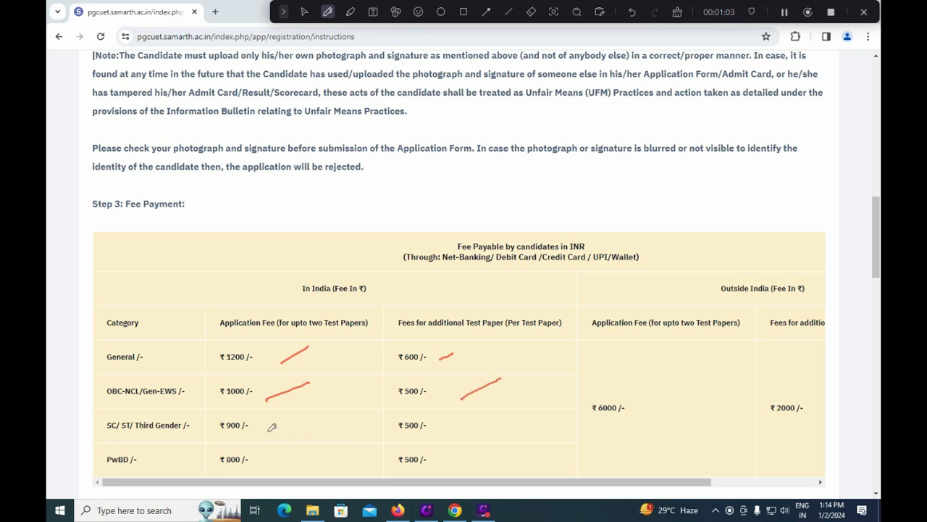
drag(263, 429, 324, 410)
drag(469, 429, 516, 416)
drag(288, 471, 354, 449)
drag(439, 462, 478, 440)
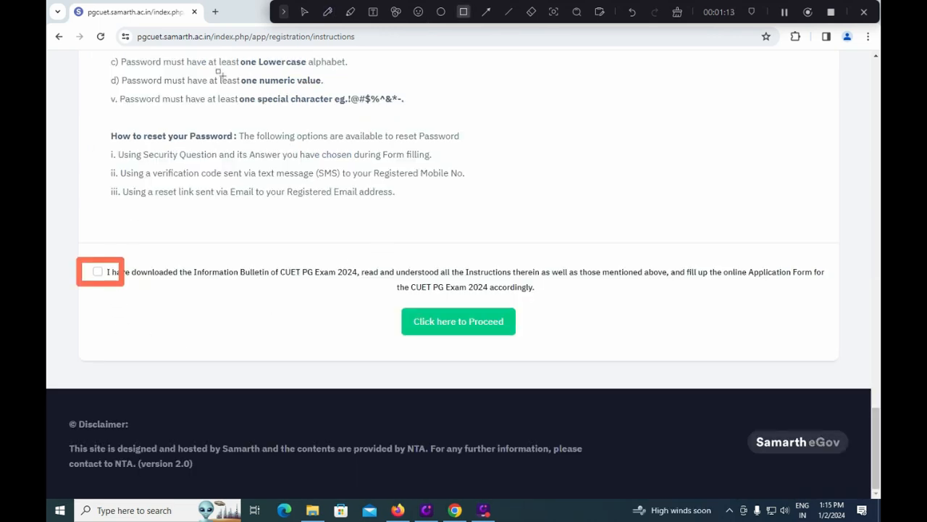
click(304, 11)
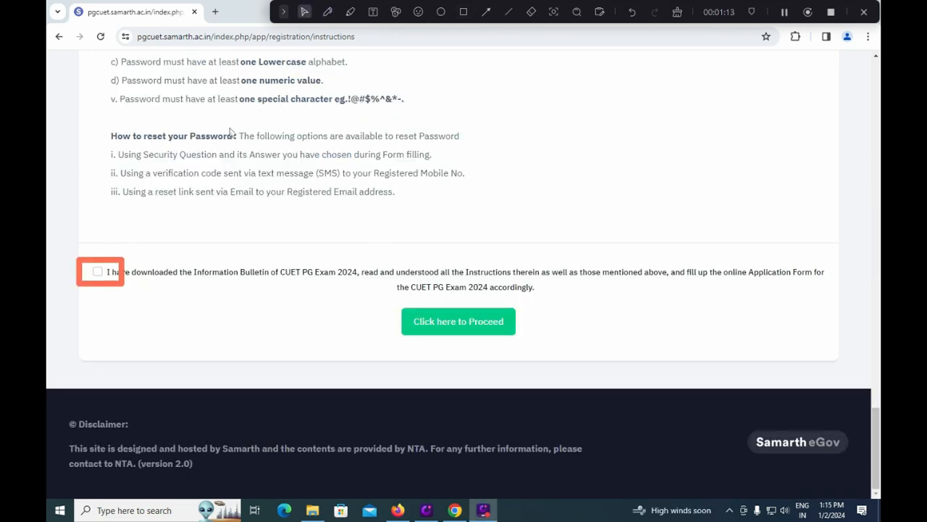
click(97, 271)
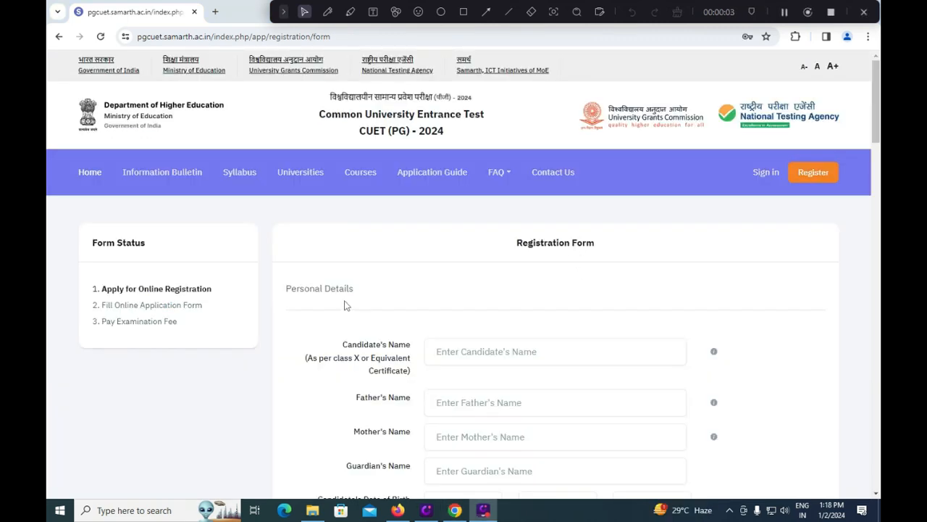
Step: Enter the candidate's, father's and mother's names, leaving the guardian's name blank
click(489, 353)
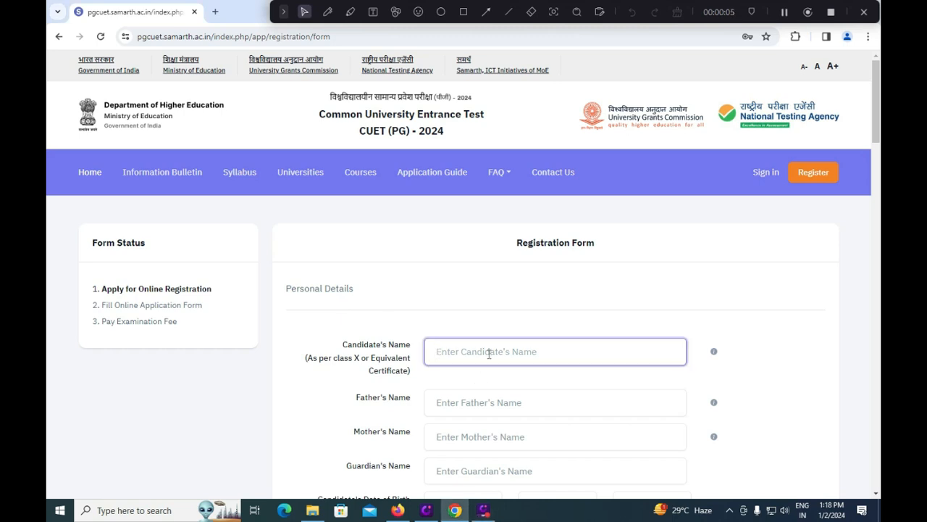
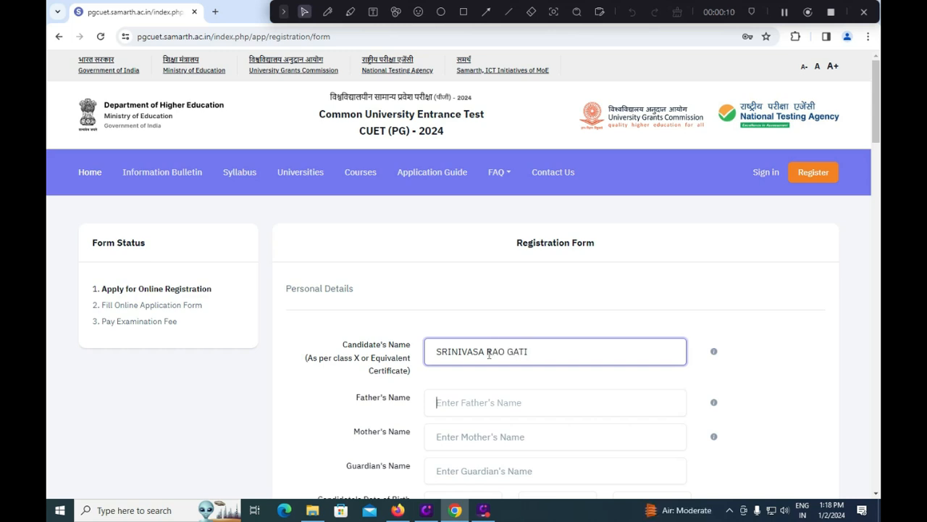
key(Tab)
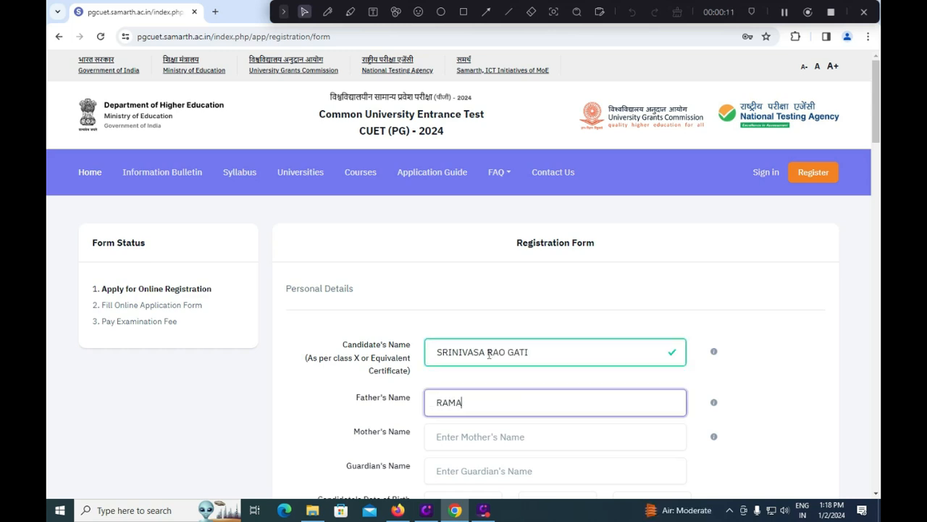
key(Tab)
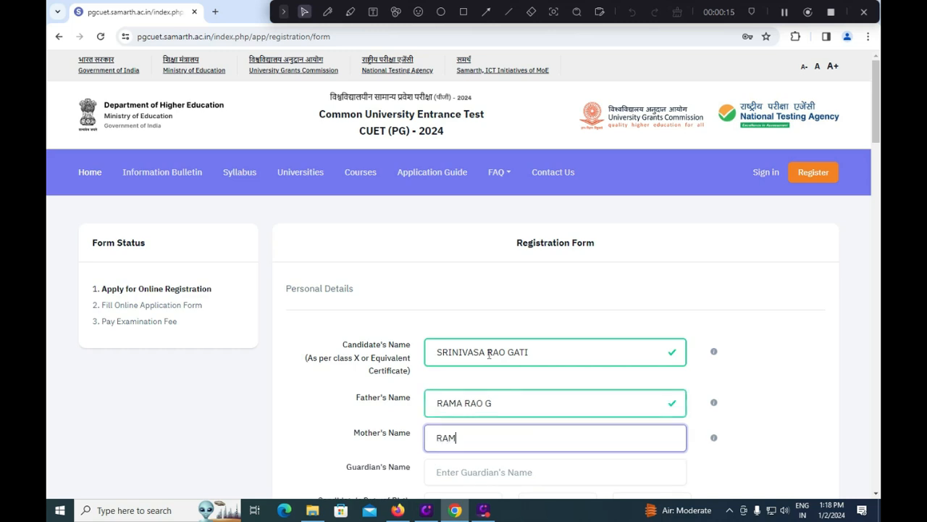
key(Tab)
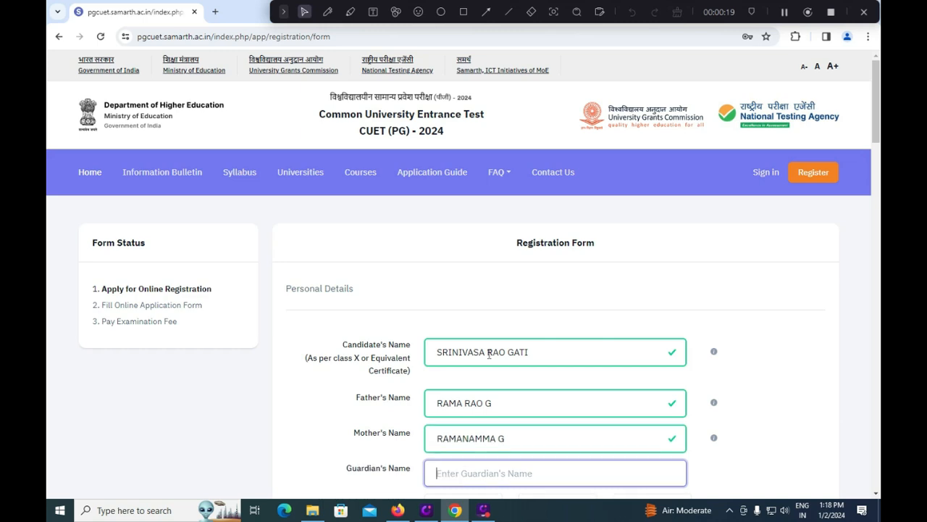
key(Tab)
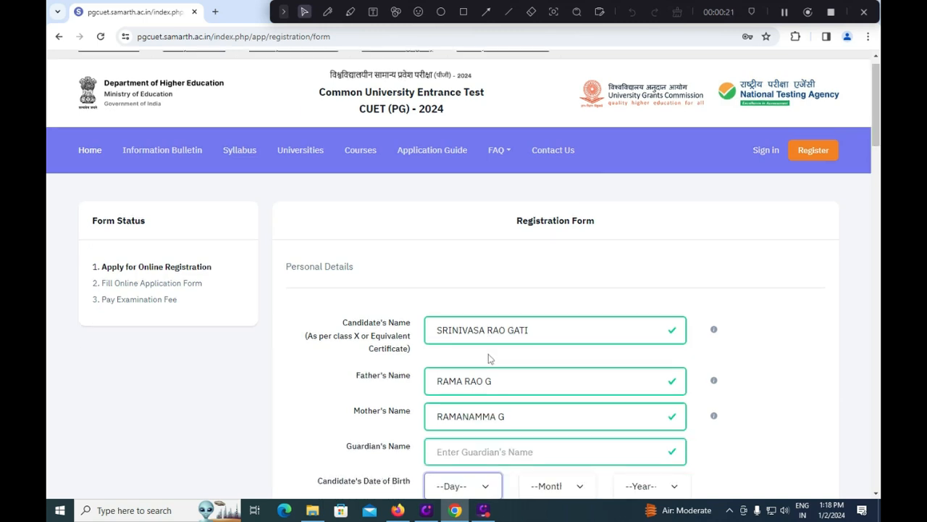
scroll(478, 406, down, 1)
click(479, 428)
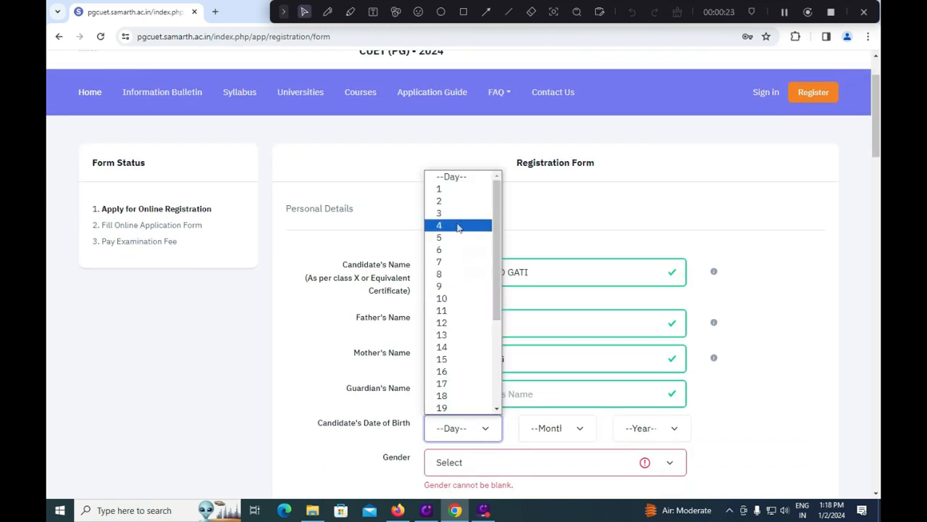
click(445, 189)
click(568, 432)
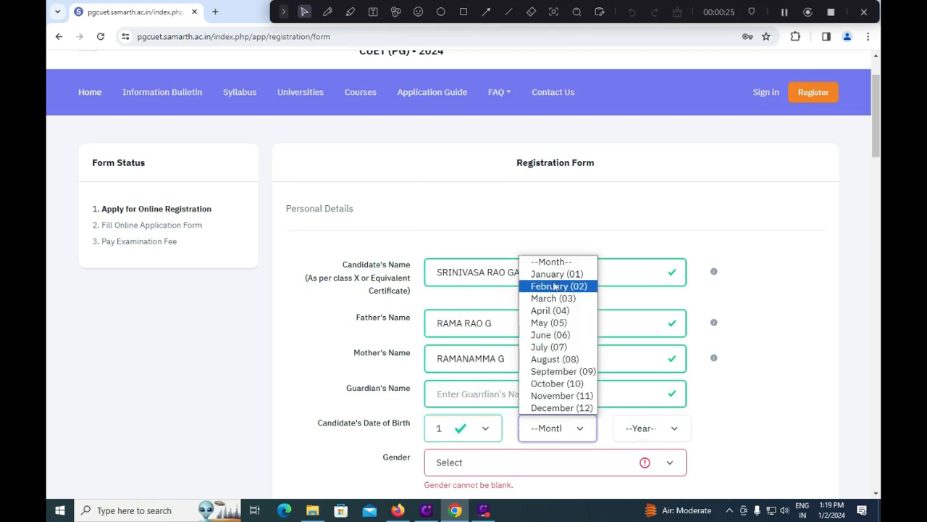
click(554, 286)
click(649, 428)
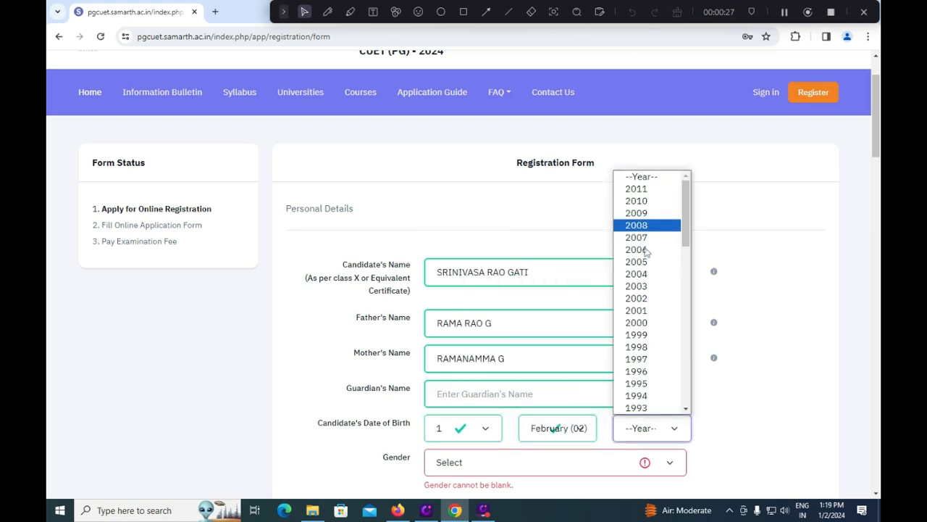
click(639, 323)
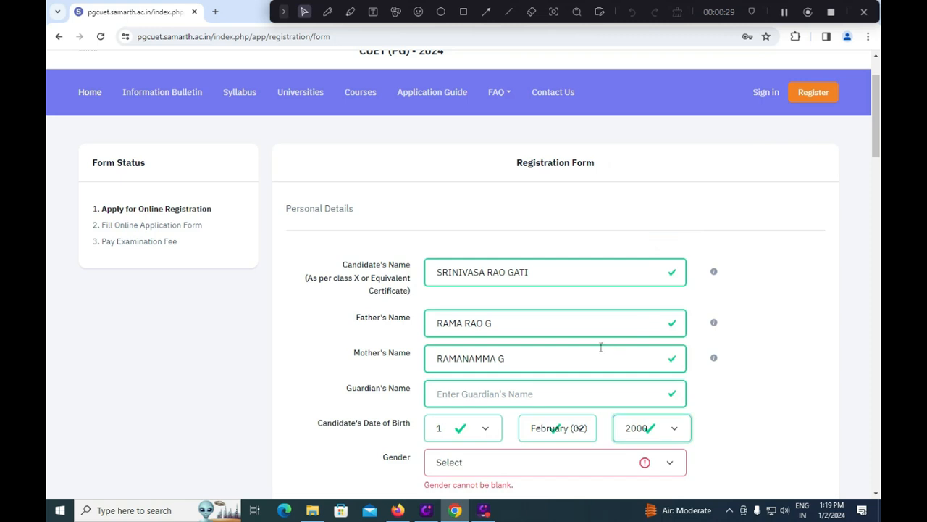
Step: Set gender to Male, nationality to Indian and identity type to PAN Card
scroll(600, 347, down, 2)
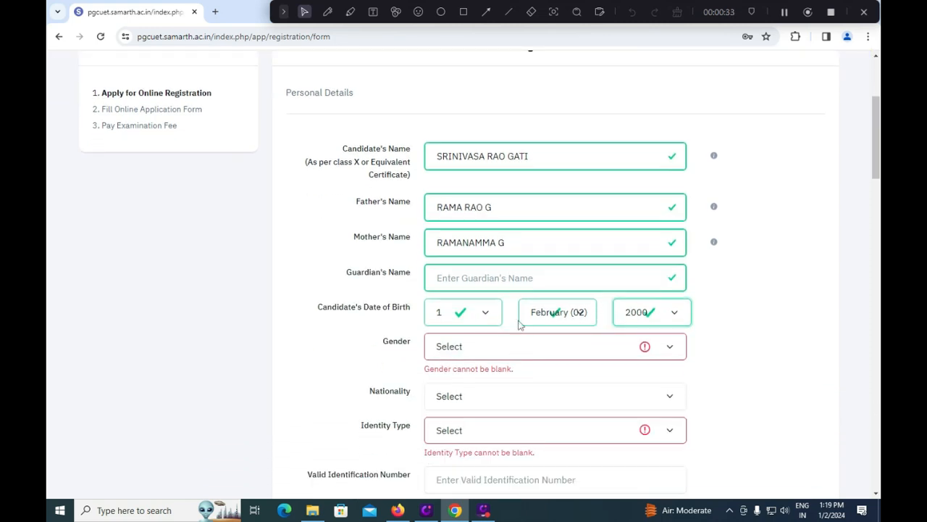
click(498, 349)
click(463, 378)
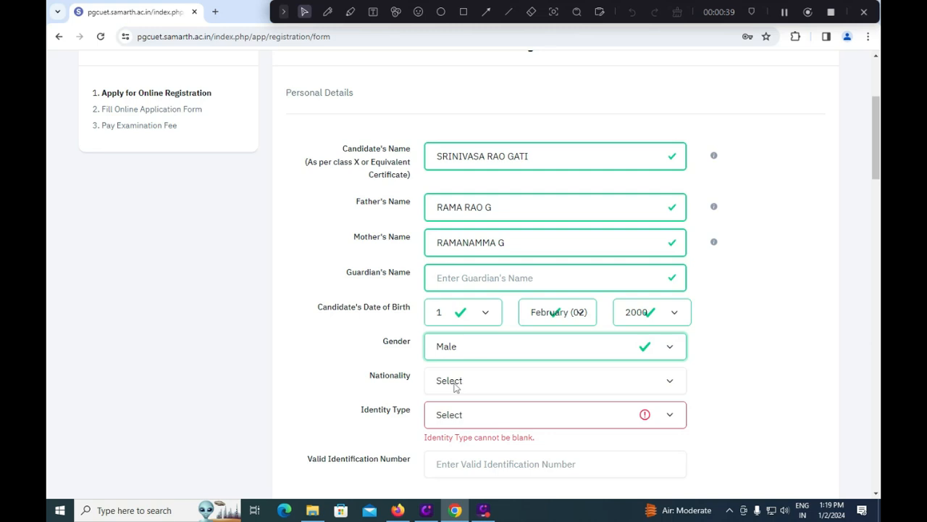
click(460, 384)
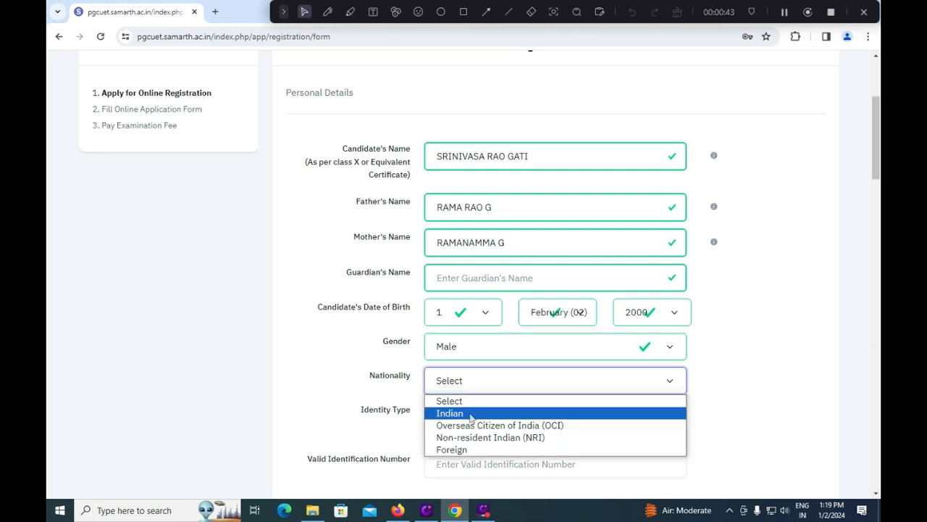
click(470, 416)
click(468, 418)
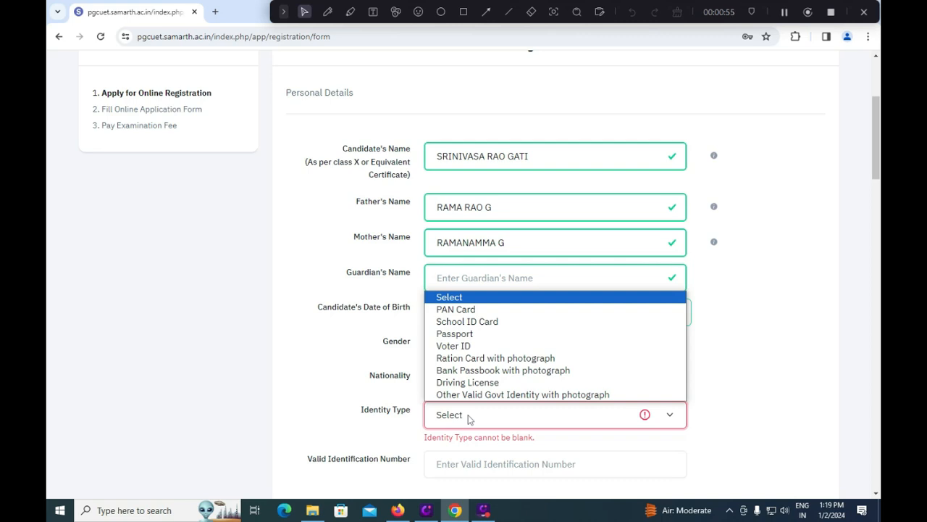
click(458, 309)
scroll(484, 361, down, 2)
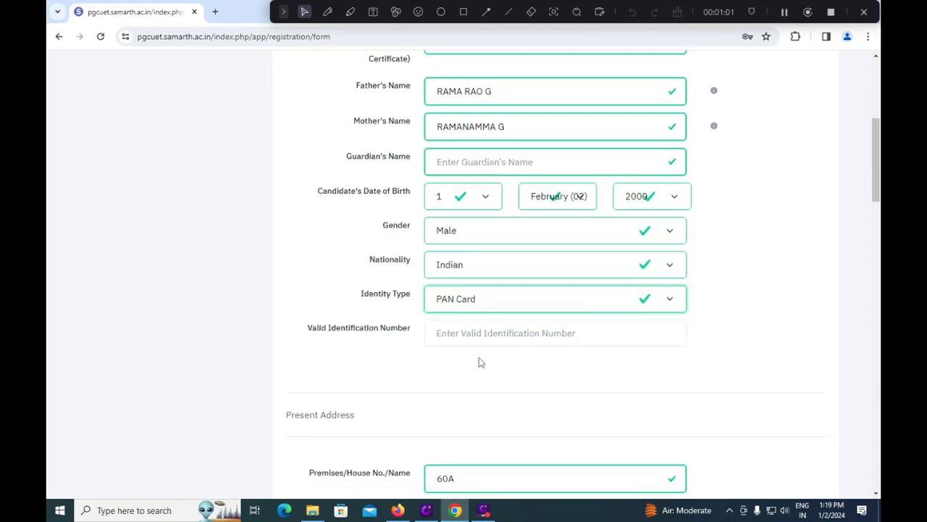
Step: Review the filled present address, e-mail and mobile fields down to the Permanent Address section
click(473, 335)
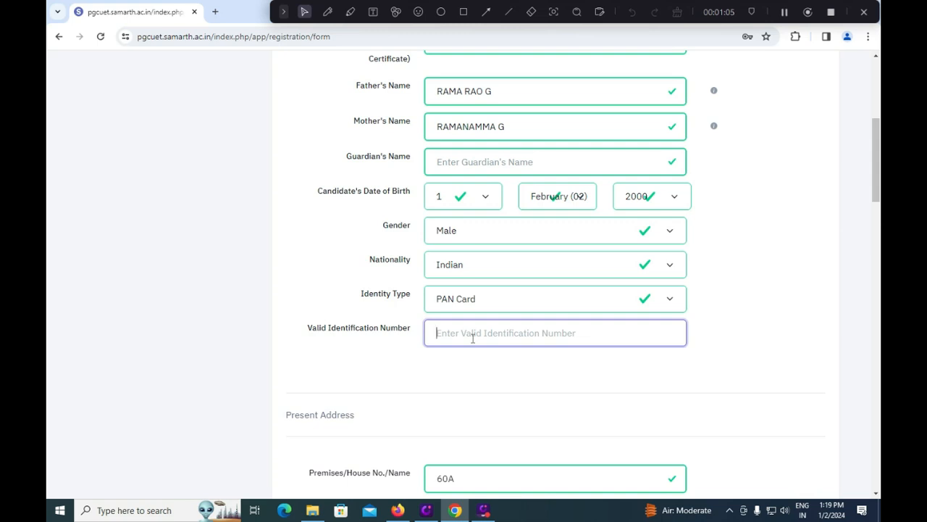
scroll(473, 338, down, 1)
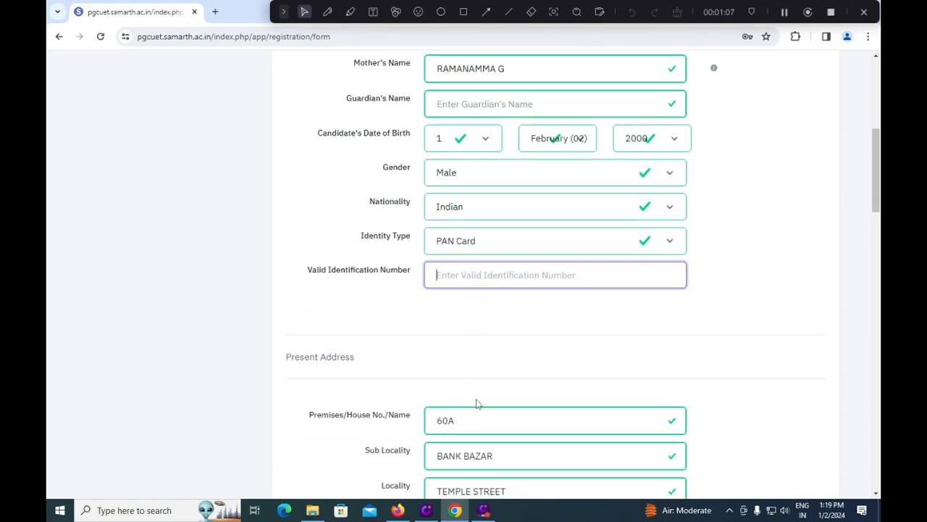
scroll(476, 397, down, 1)
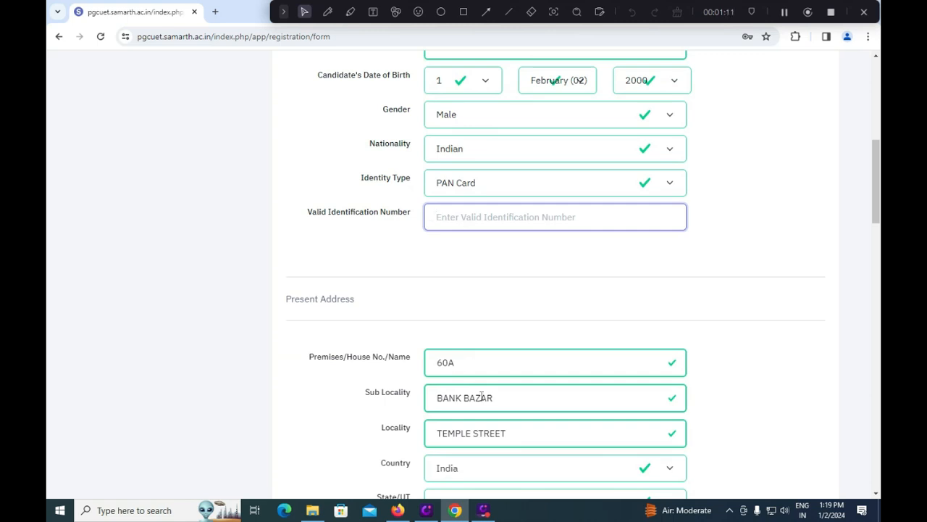
scroll(484, 427, down, 1)
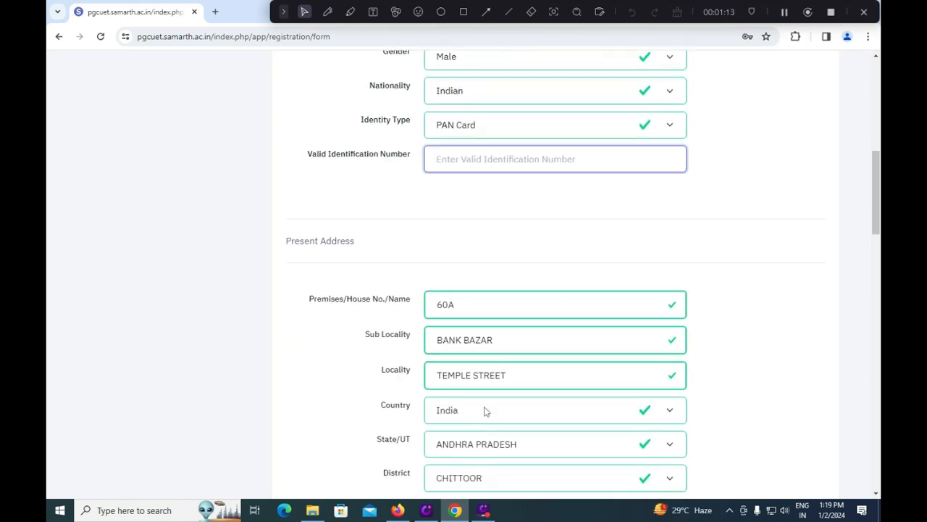
scroll(480, 446, down, 1)
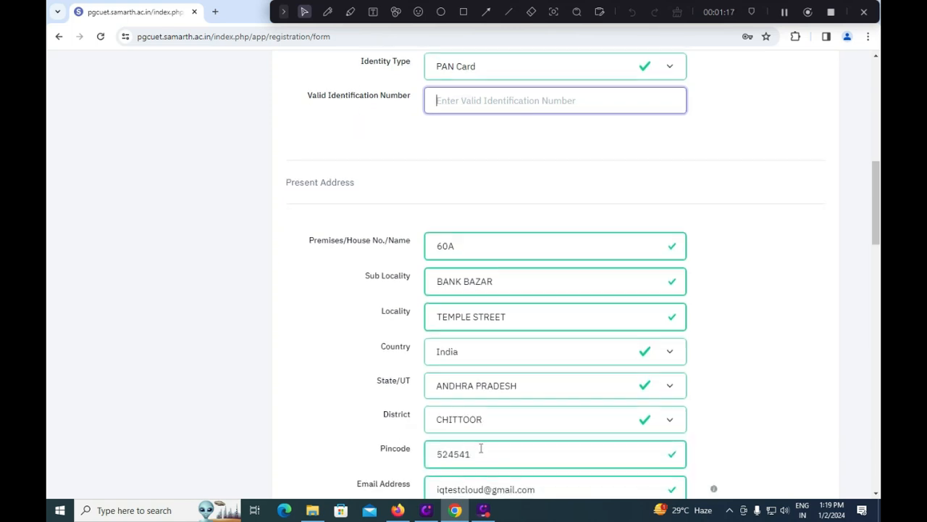
scroll(480, 449, down, 1)
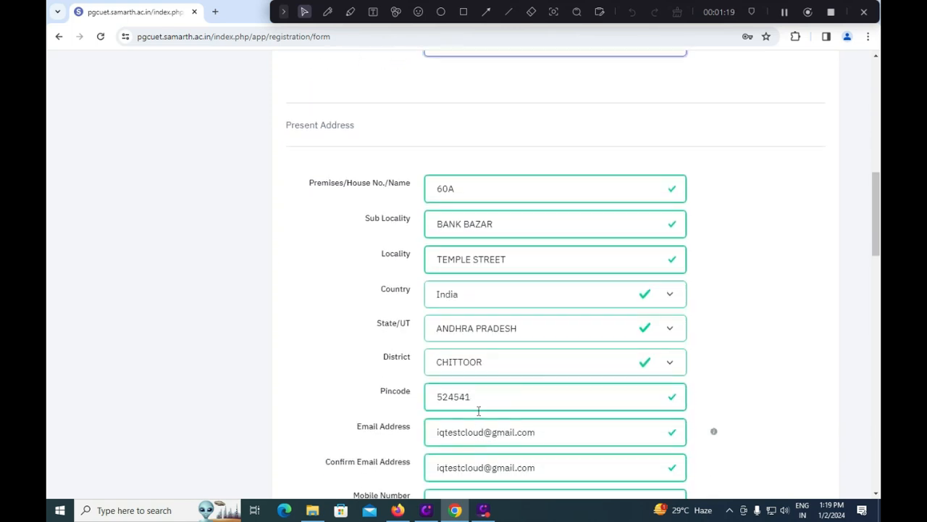
scroll(486, 422, down, 1)
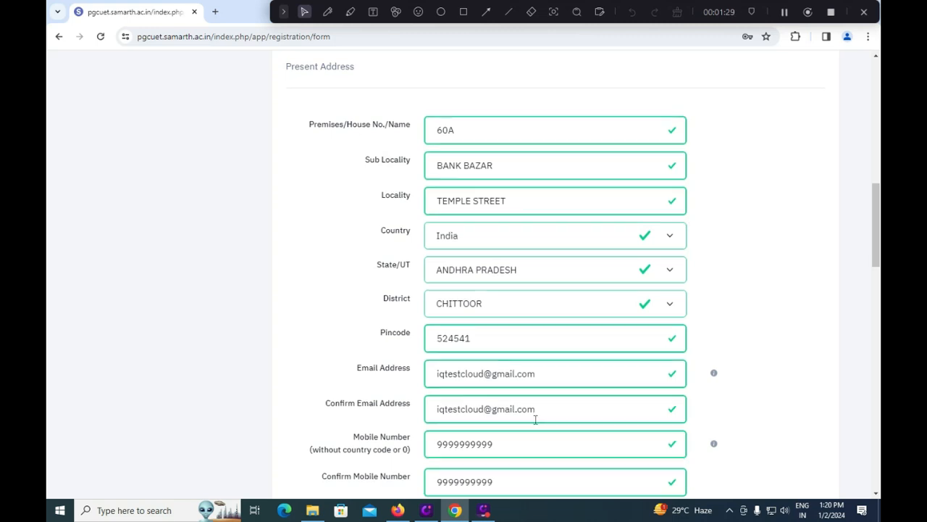
scroll(536, 417, down, 2)
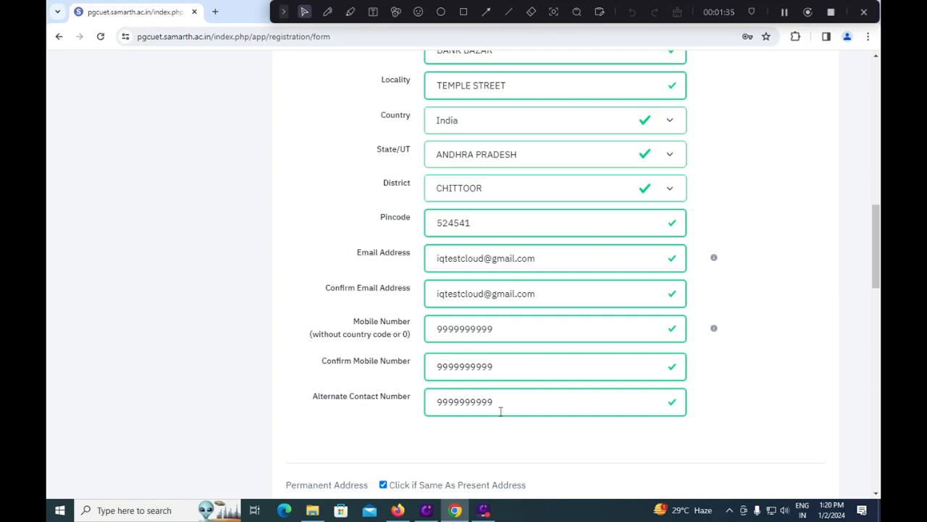
scroll(505, 408, up, 1)
scroll(504, 409, down, 3)
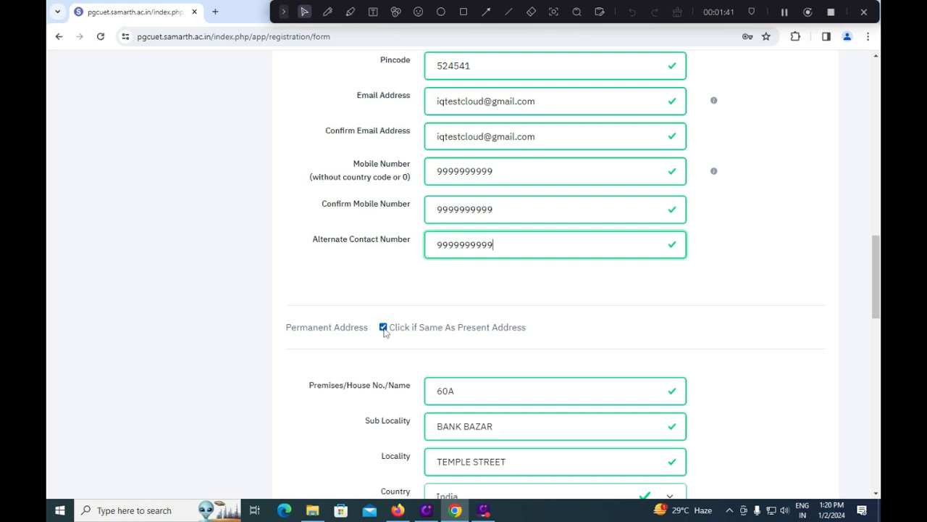
Step: Highlight the password rules: 8-13 characters and a required special character
scroll(464, 386, down, 3)
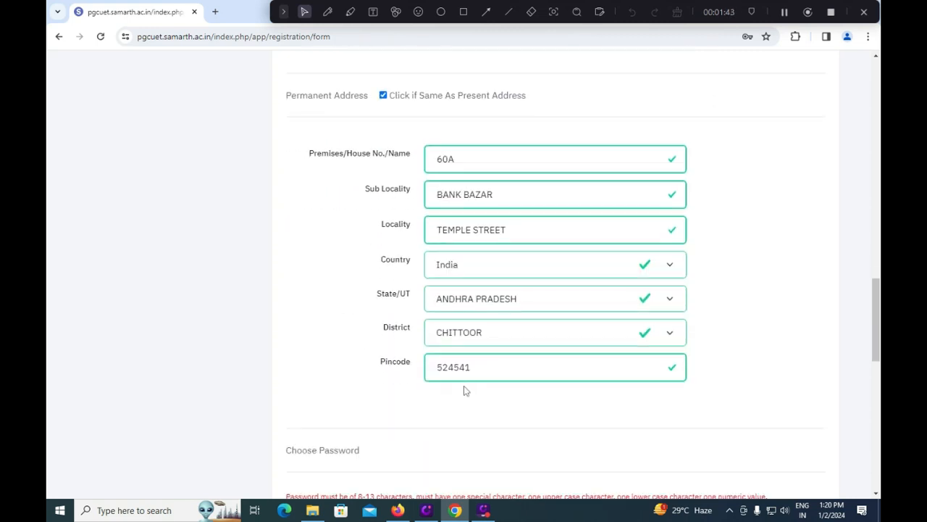
scroll(464, 391, down, 2)
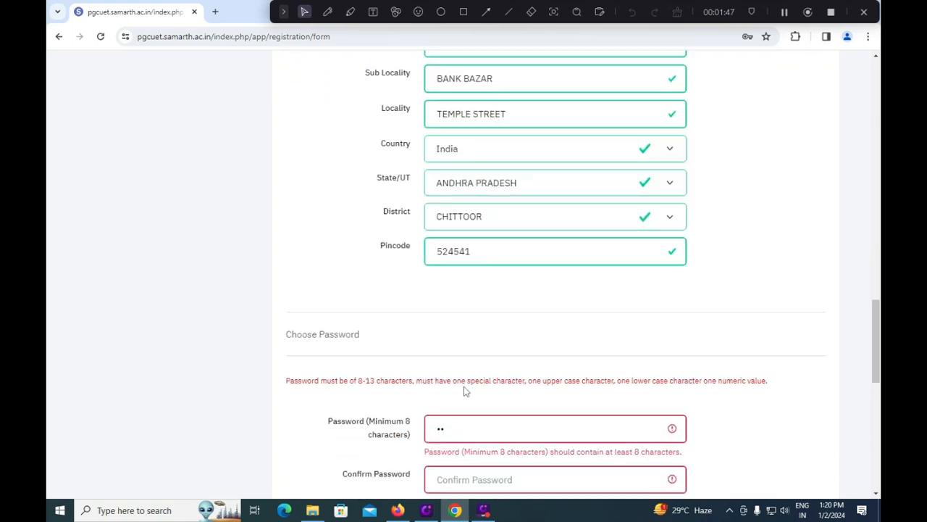
scroll(464, 391, down, 1)
drag(468, 373, 434, 371)
drag(358, 322, 375, 323)
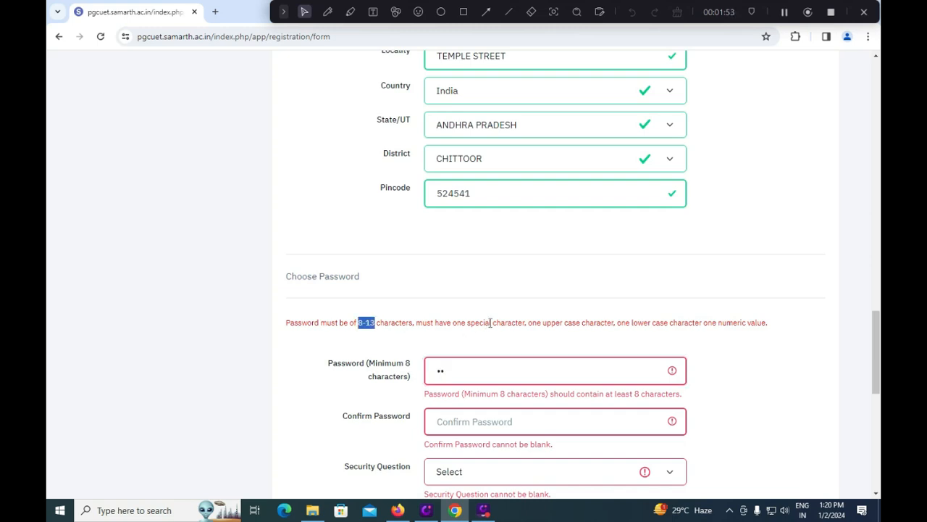
drag(489, 323, 513, 323)
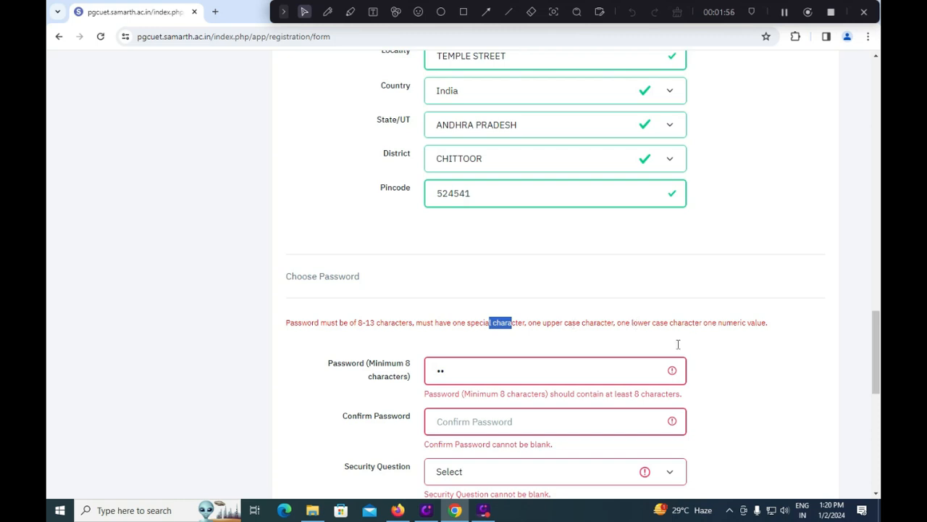
Step: Choose 'Which is your favourite book ?' as the security question
scroll(627, 355, down, 1)
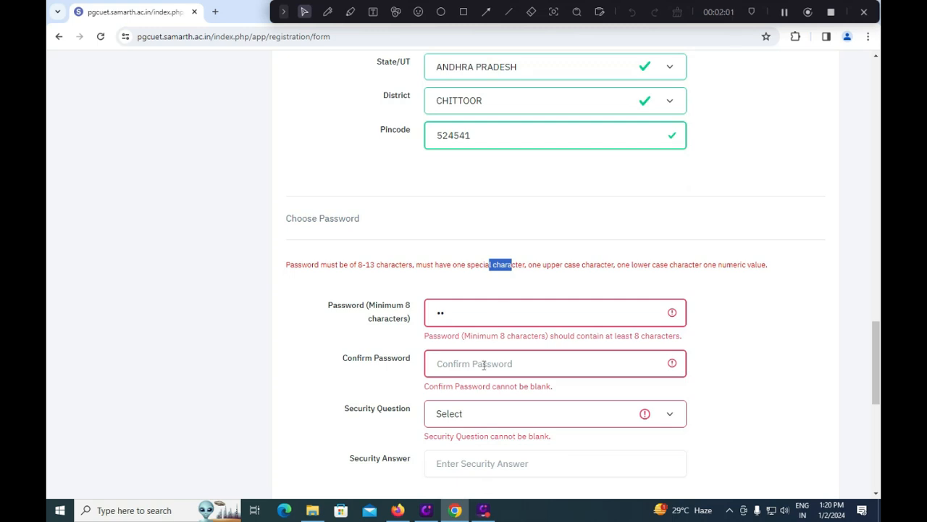
click(469, 417)
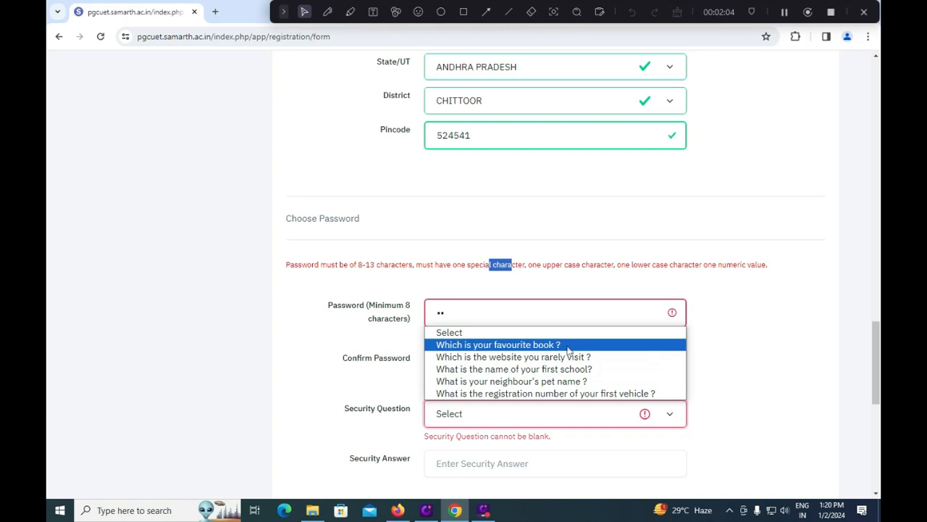
click(555, 345)
click(484, 447)
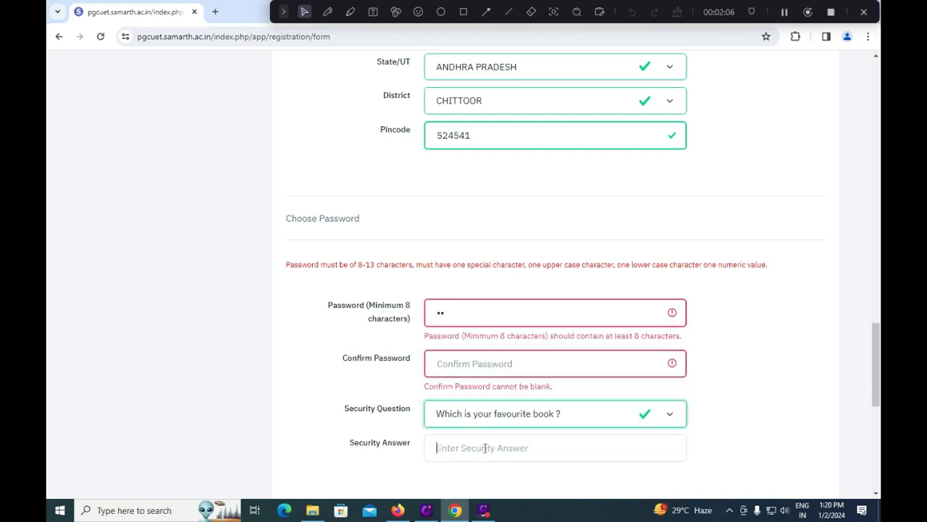
scroll(486, 446, down, 2)
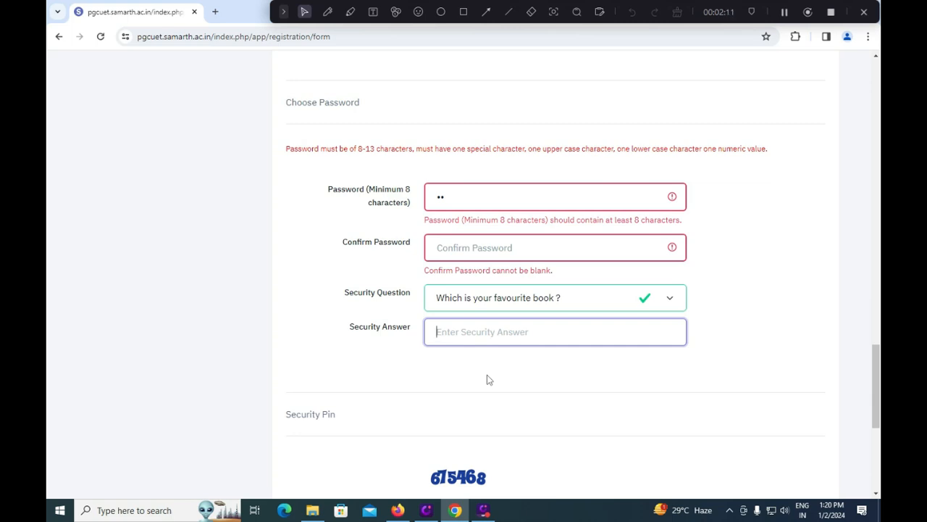
scroll(486, 380, down, 2)
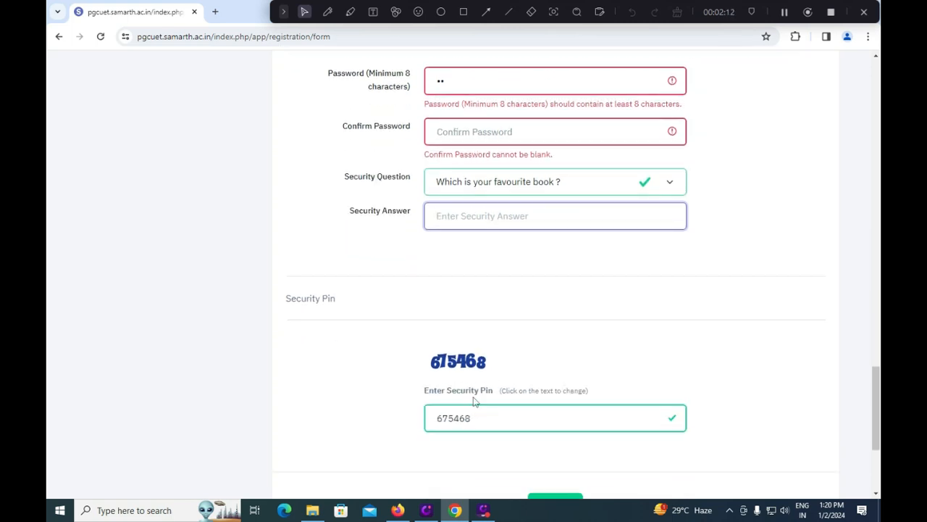
scroll(483, 406, down, 1)
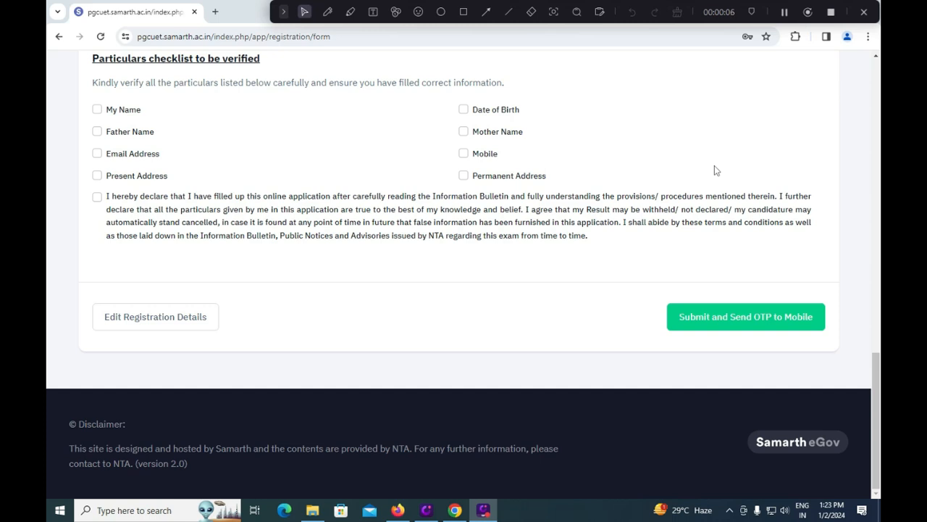
Step: Tick every particular from My Name to Permanent Address and accept the declaration
click(97, 110)
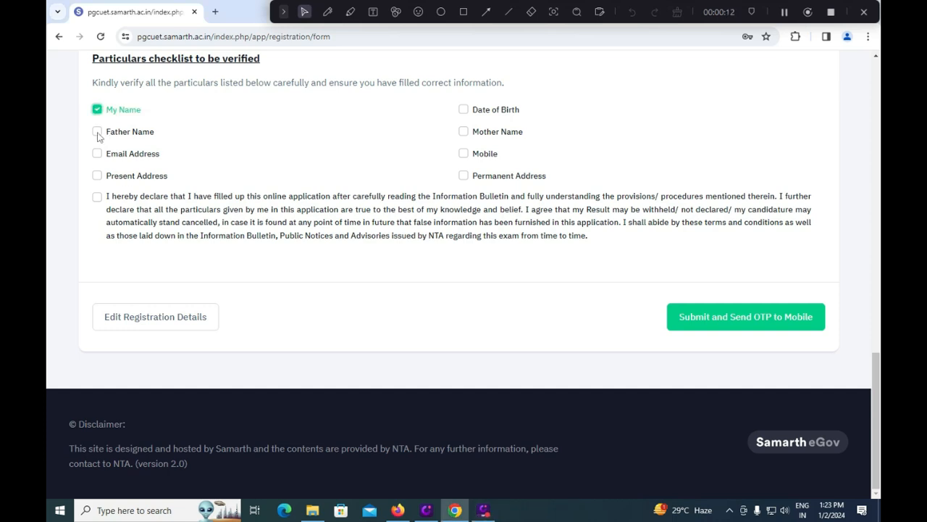
click(97, 133)
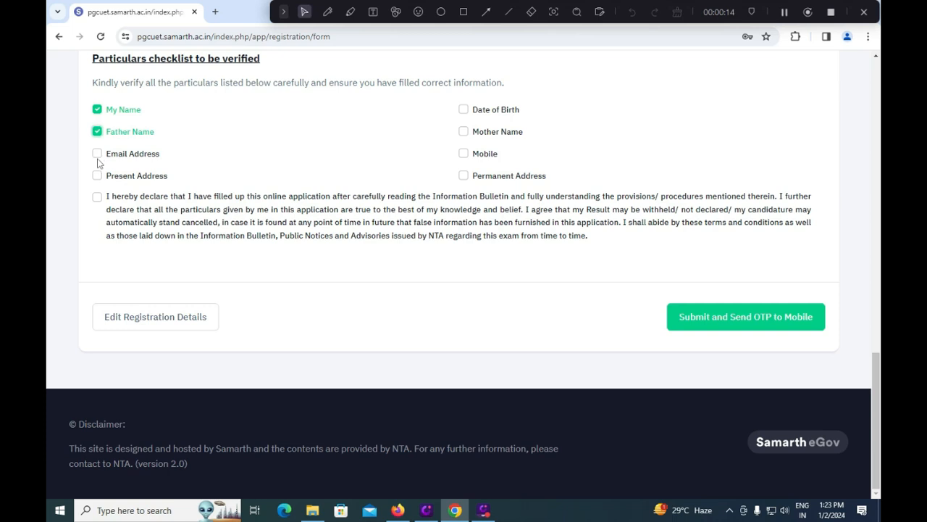
click(97, 154)
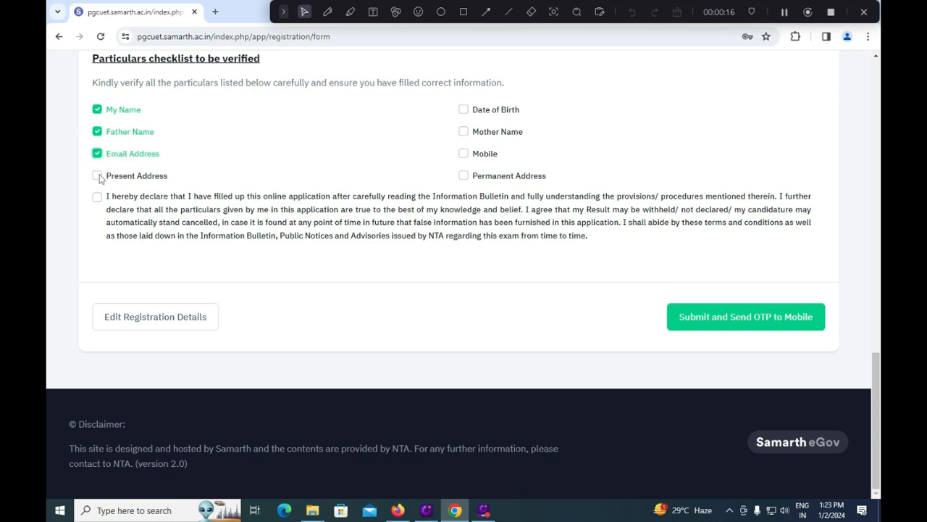
click(97, 177)
click(464, 110)
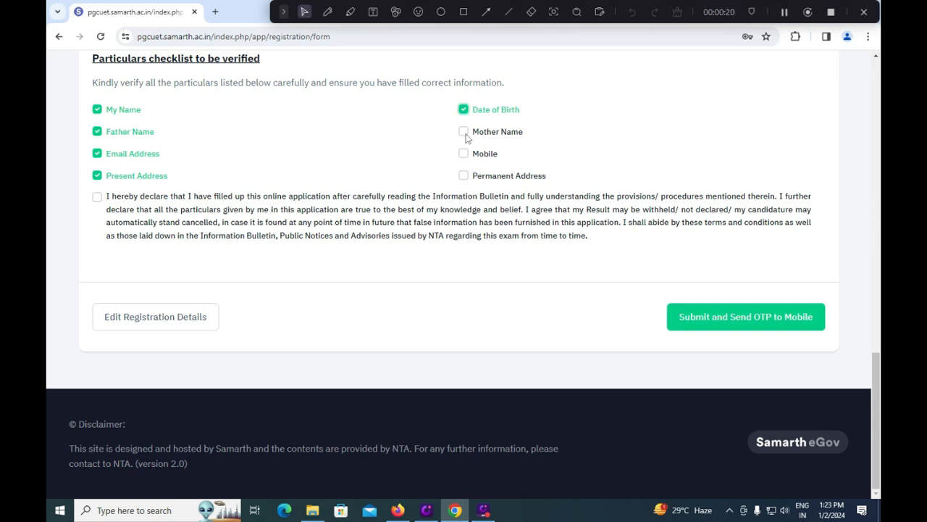
click(464, 132)
click(464, 154)
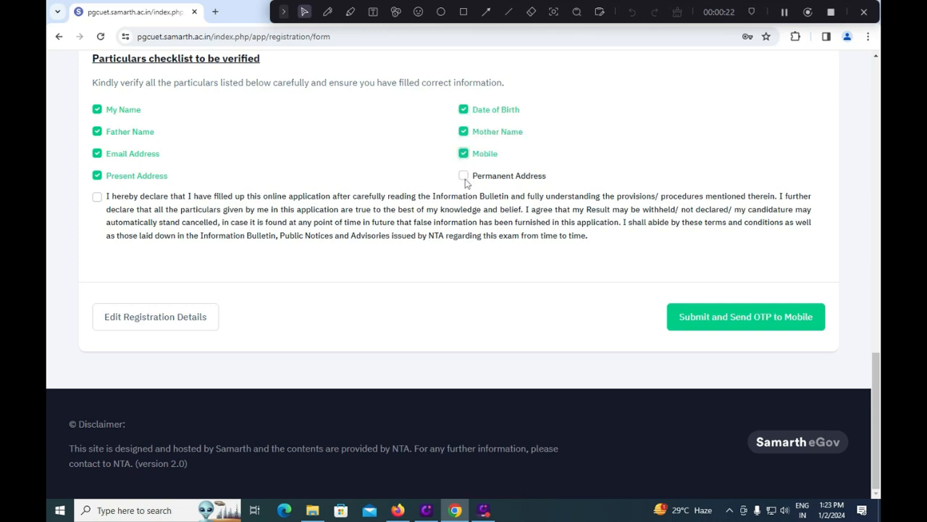
click(464, 177)
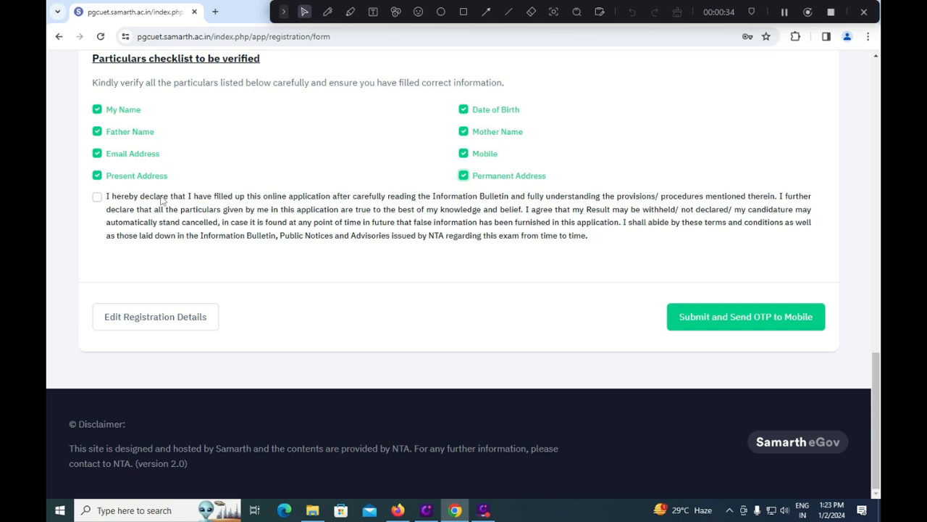
click(97, 197)
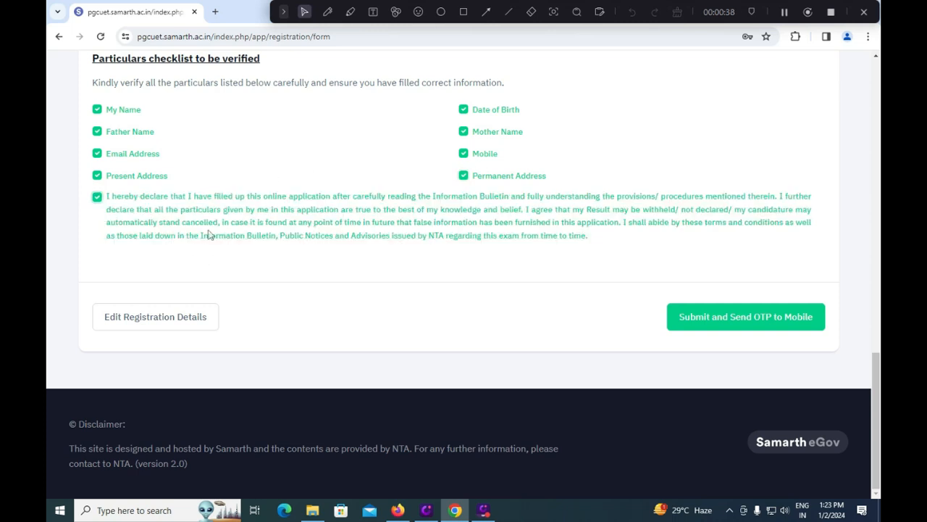
click(464, 11)
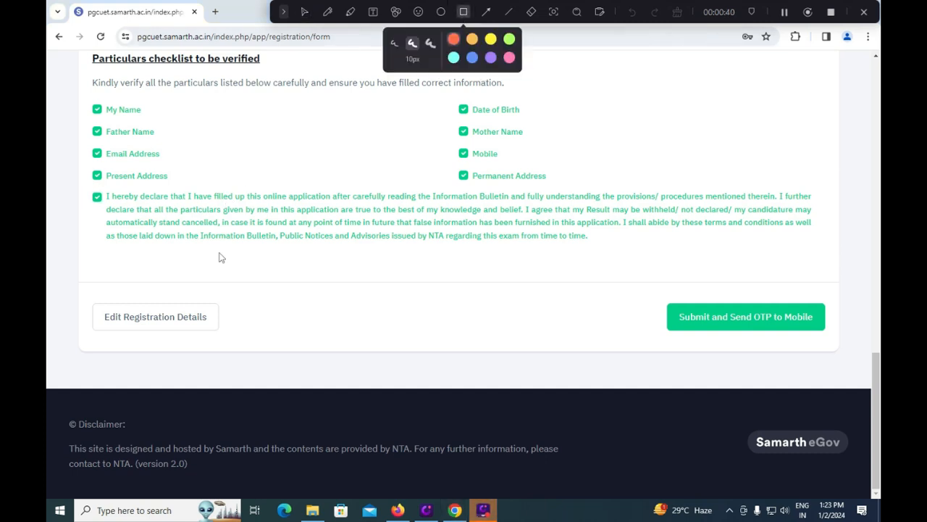
mouse_move(81, 290)
mouse_down()
mouse_move(87, 337)
mouse_move(245, 337)
mouse_up()
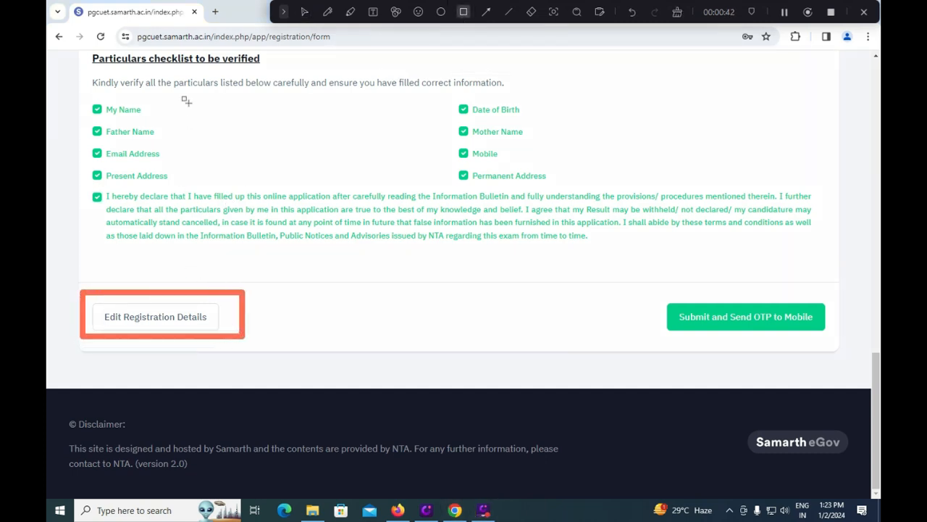
click(305, 12)
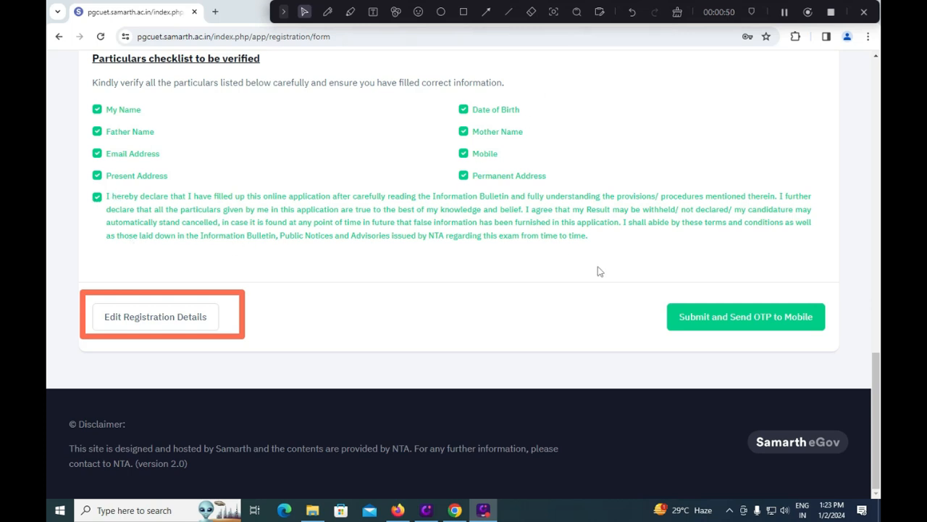
click(464, 12)
mouse_move(661, 291)
mouse_down()
mouse_move(665, 339)
mouse_move(835, 343)
mouse_up()
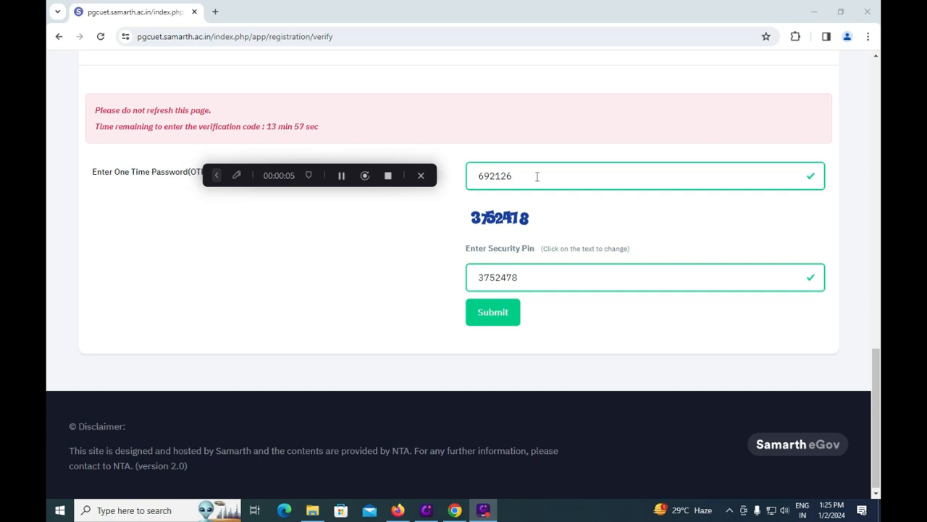
Step: Submit the entered OTP and security pin to reach the applicant dashboard
click(507, 326)
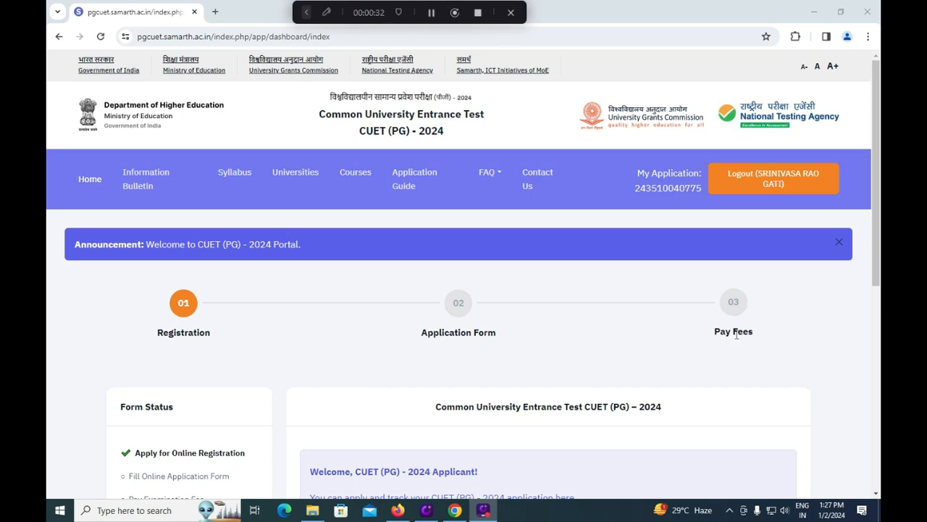
scroll(736, 334, down, 2)
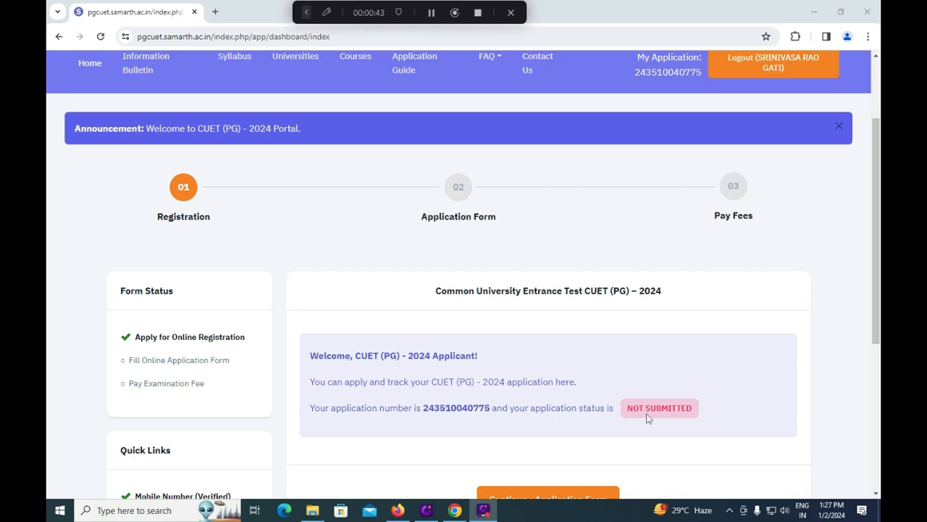
scroll(647, 418, down, 2)
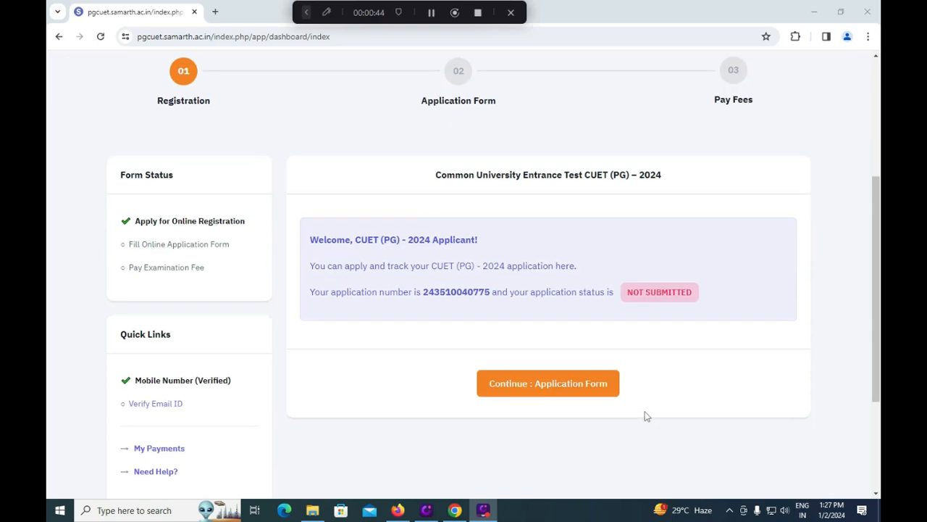
Step: Open Personal Details and set category to SC and PwBD to No
click(549, 395)
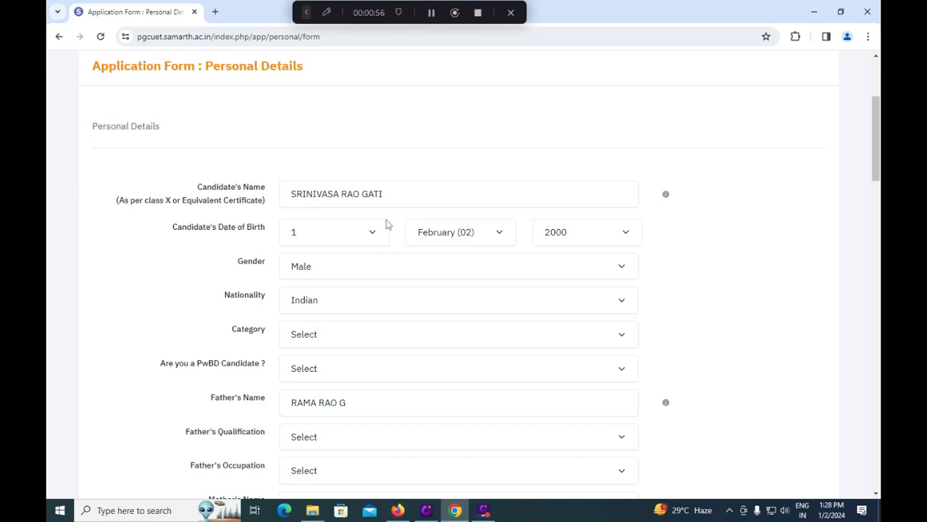
click(377, 233)
click(419, 182)
click(418, 181)
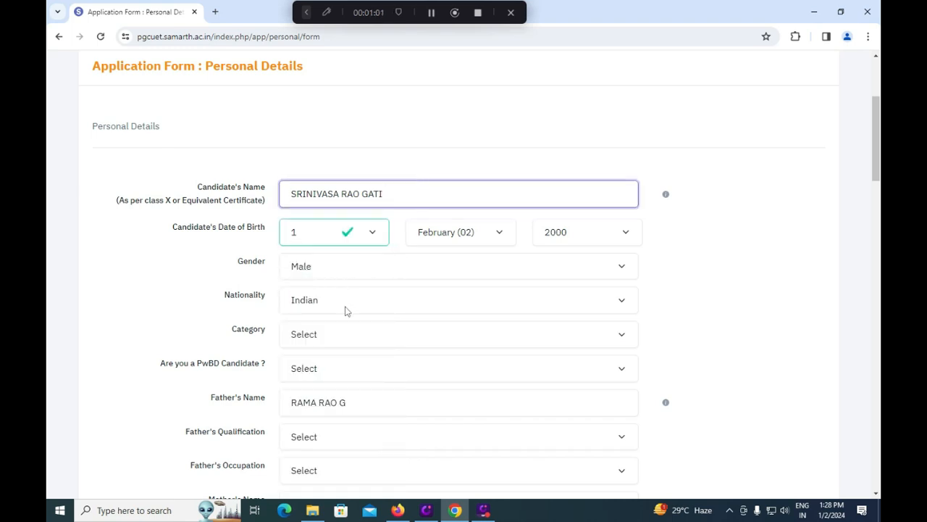
click(338, 340)
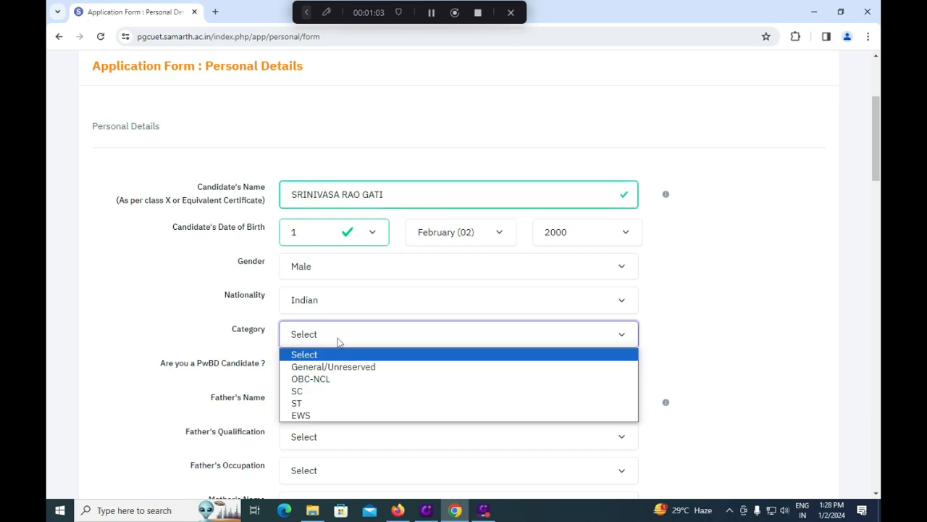
click(327, 392)
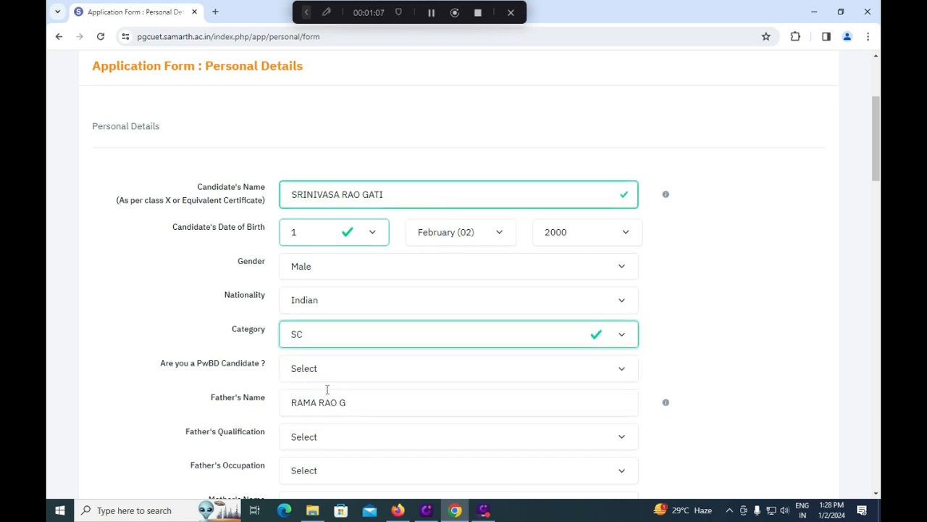
click(331, 372)
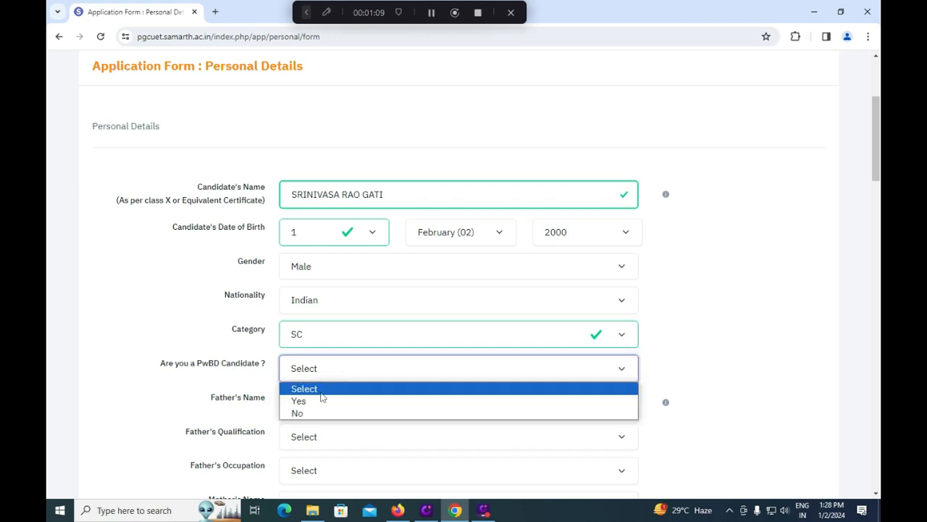
click(313, 415)
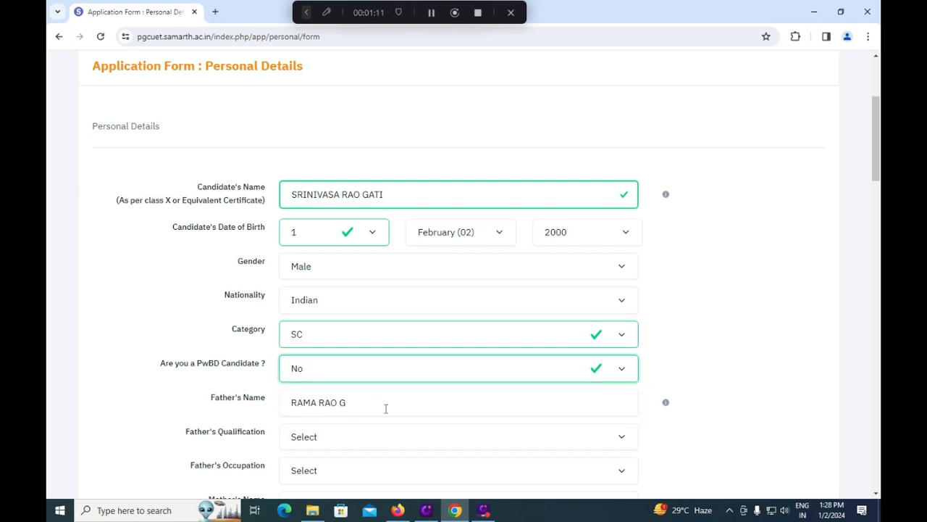
Step: Set father's qualification to Matriculate and occupation to Agriculture
scroll(388, 403, down, 1)
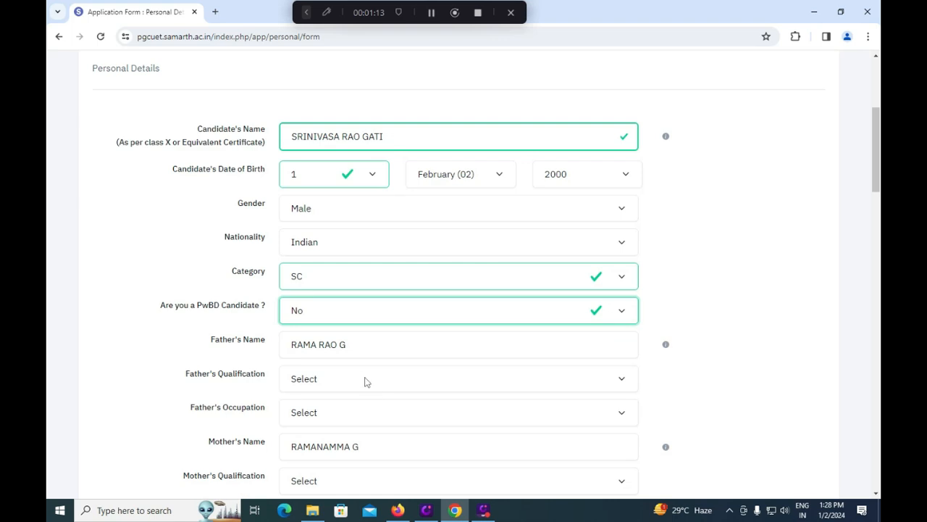
click(366, 380)
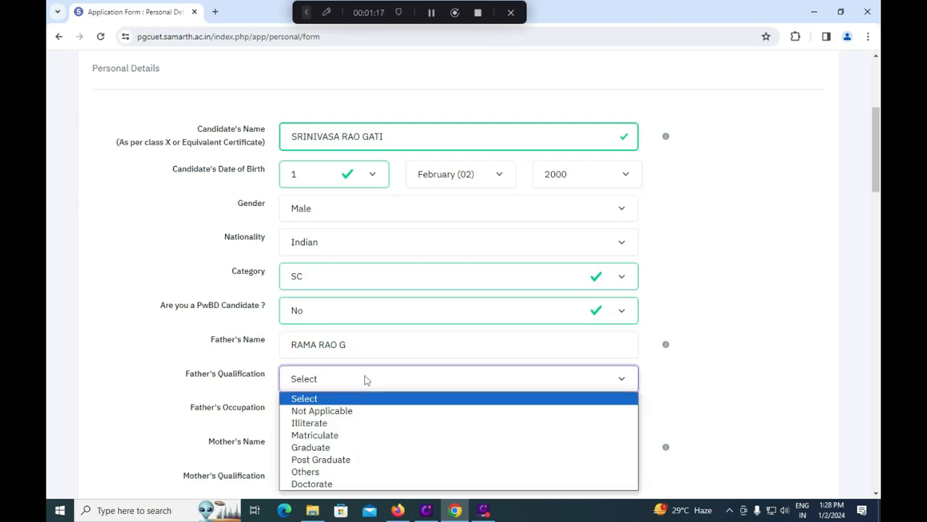
click(351, 436)
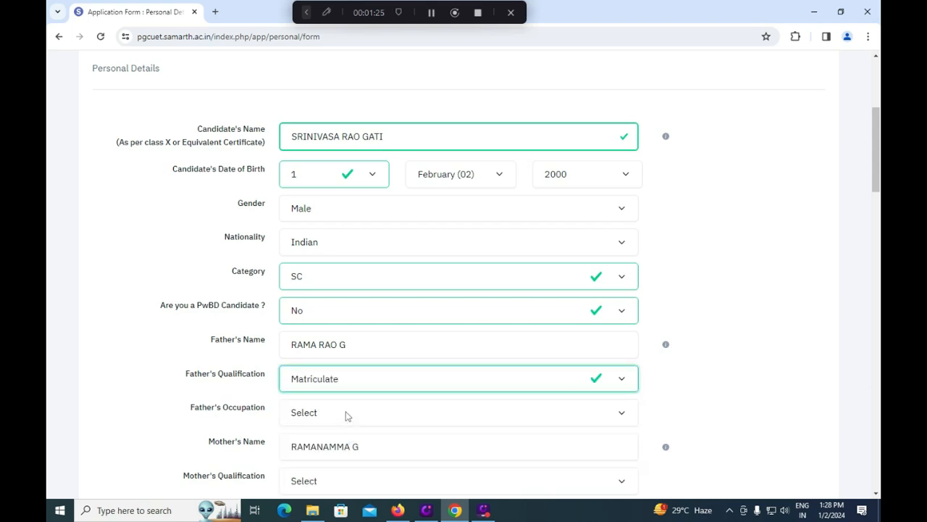
click(345, 415)
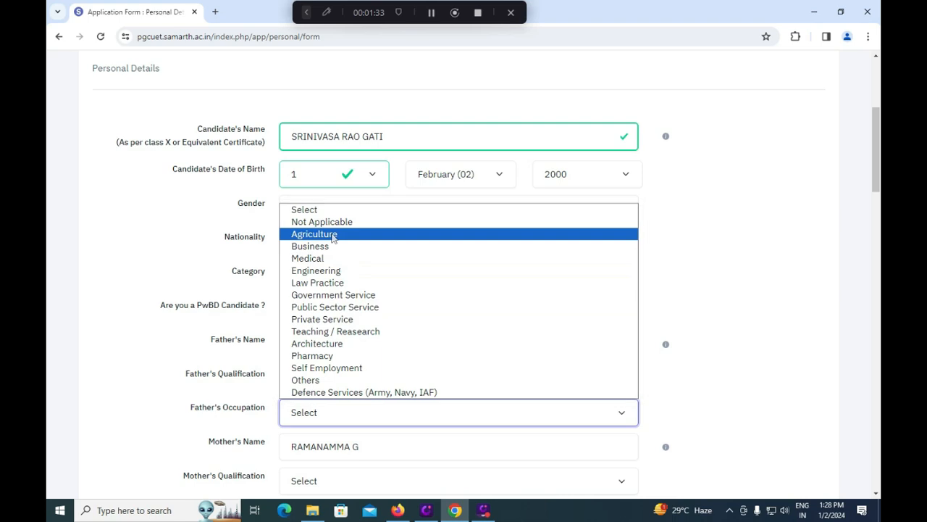
click(333, 234)
Step: Set mother's qualification to Matriculate and occupation to Others (Including House Wife)
scroll(357, 431, down, 2)
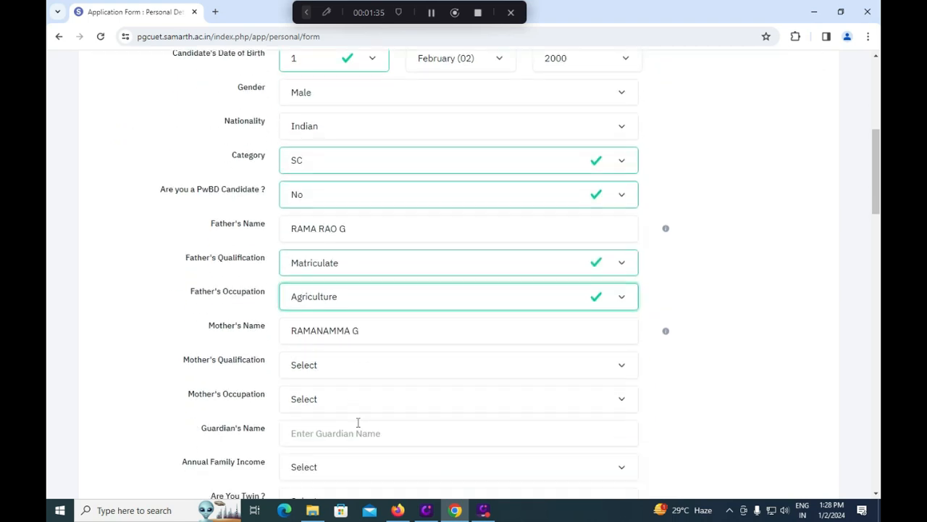
click(345, 372)
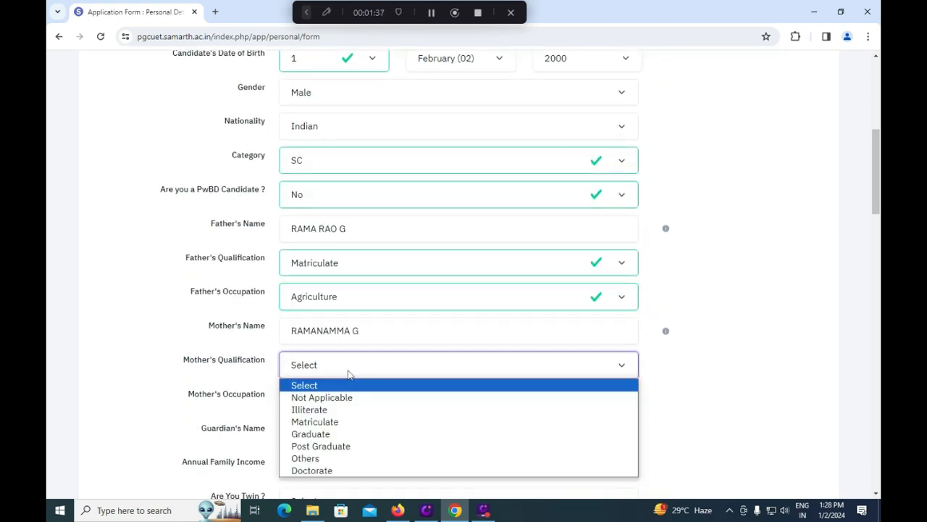
click(337, 428)
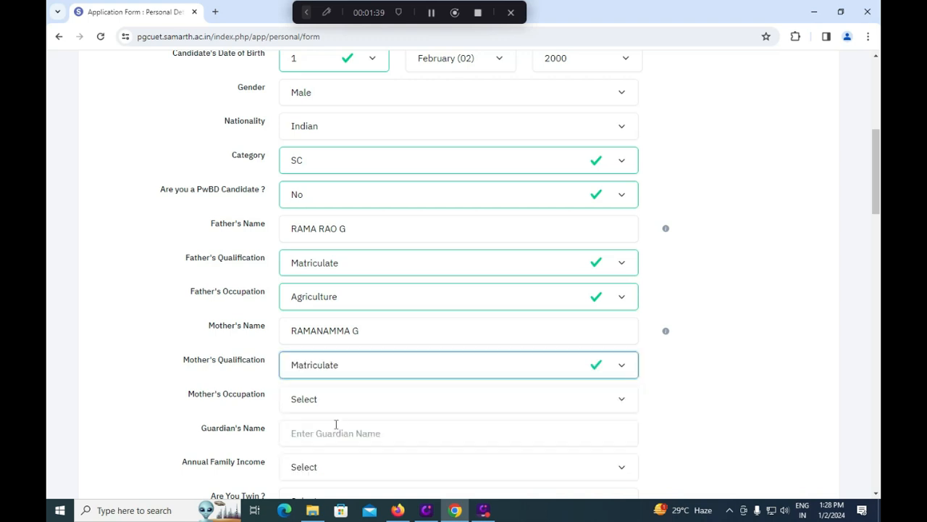
click(342, 404)
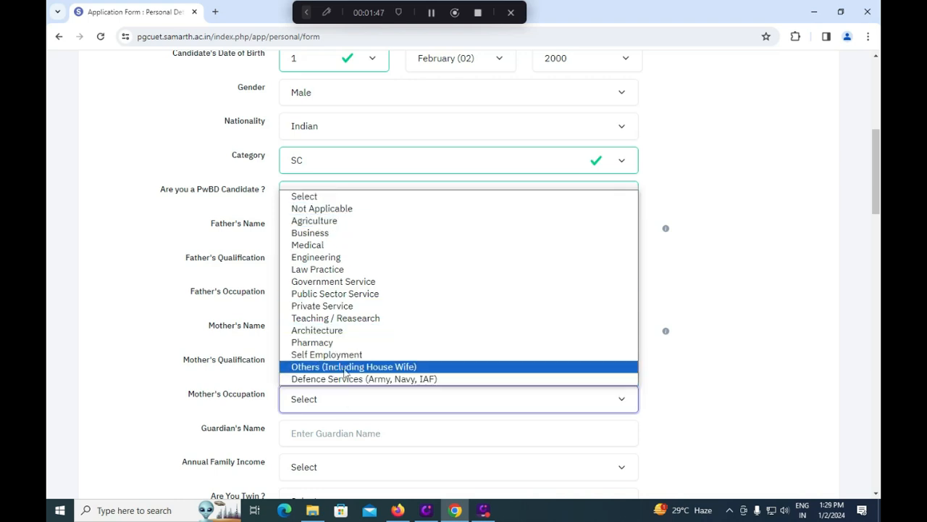
click(345, 367)
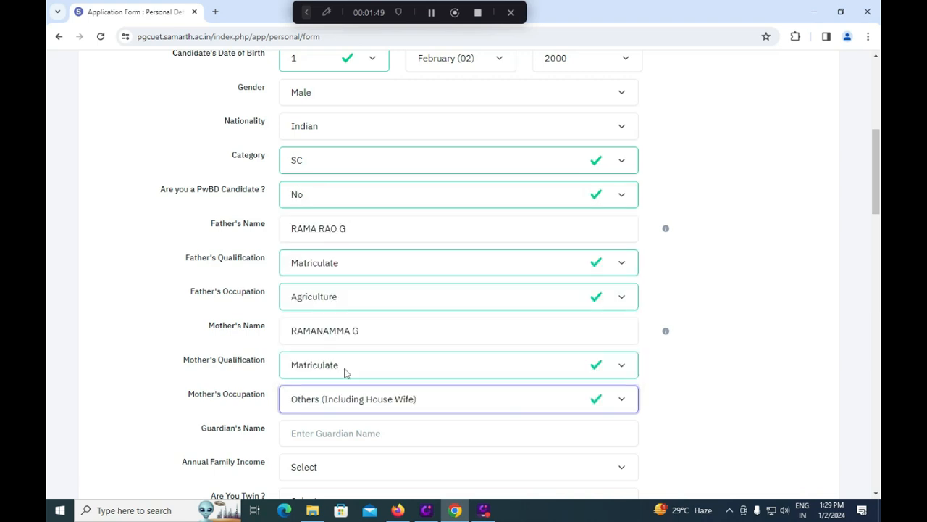
Step: Set annual family income to RS. 100001 - 200000
scroll(355, 395, down, 1)
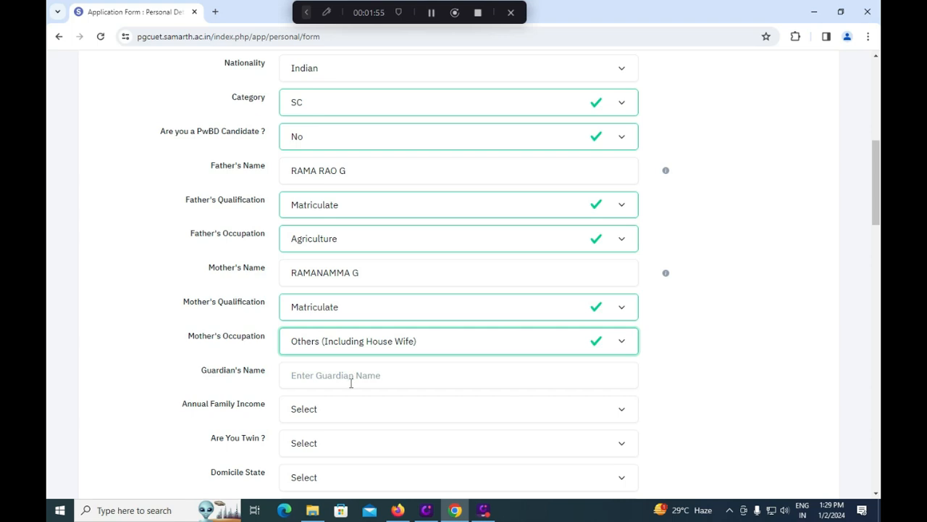
click(353, 383)
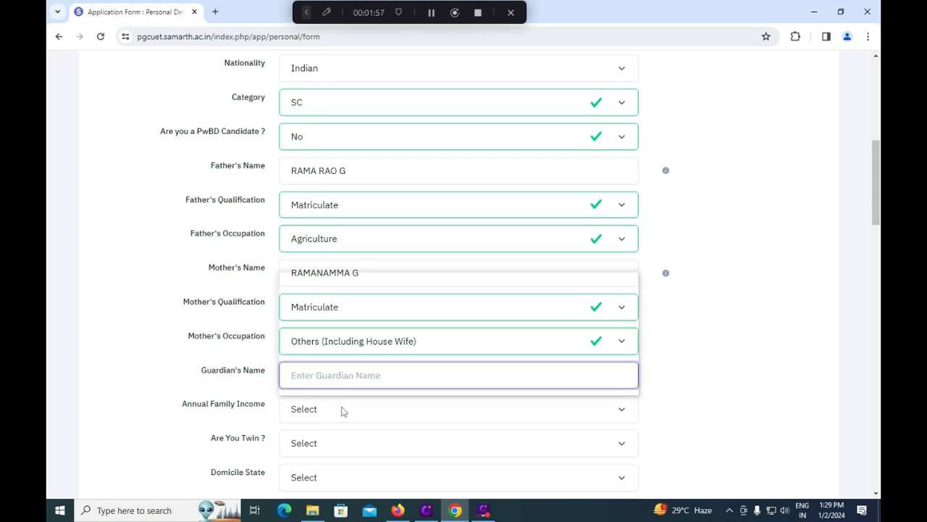
click(343, 410)
click(241, 390)
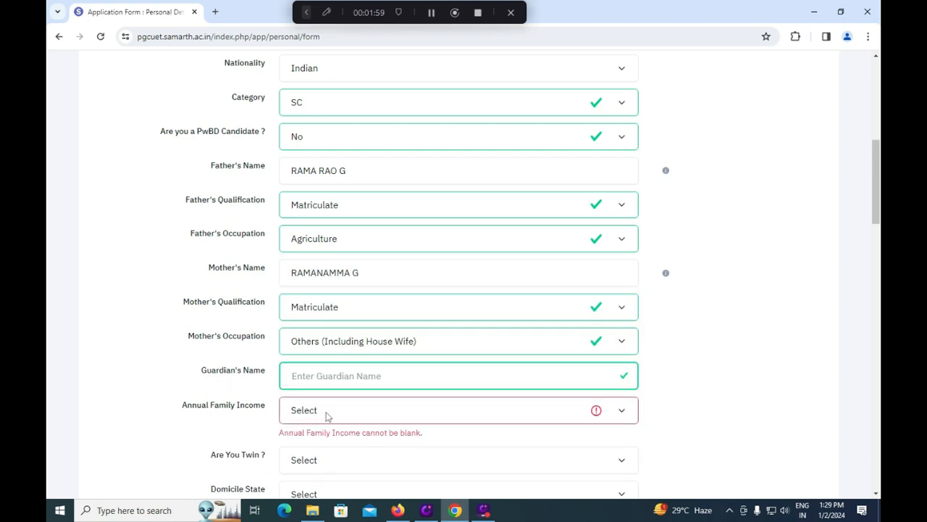
click(330, 411)
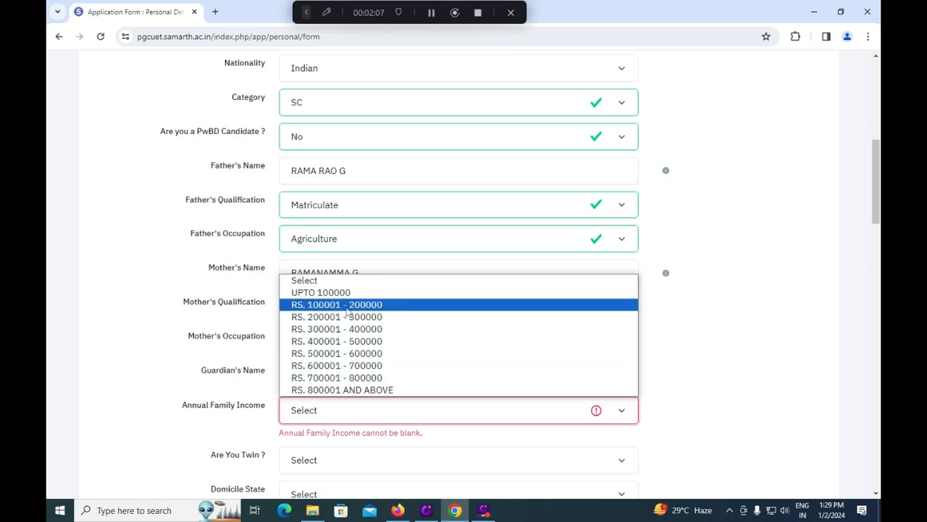
click(349, 305)
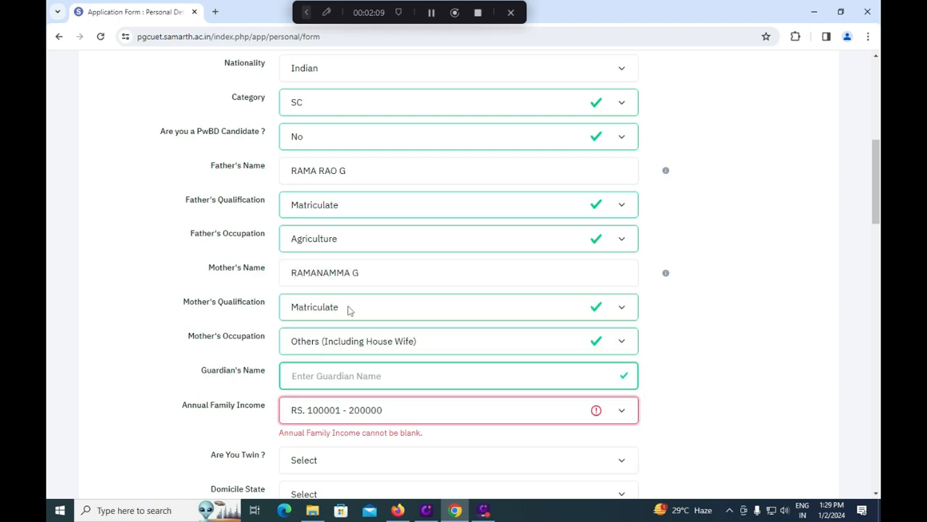
scroll(325, 423, down, 1)
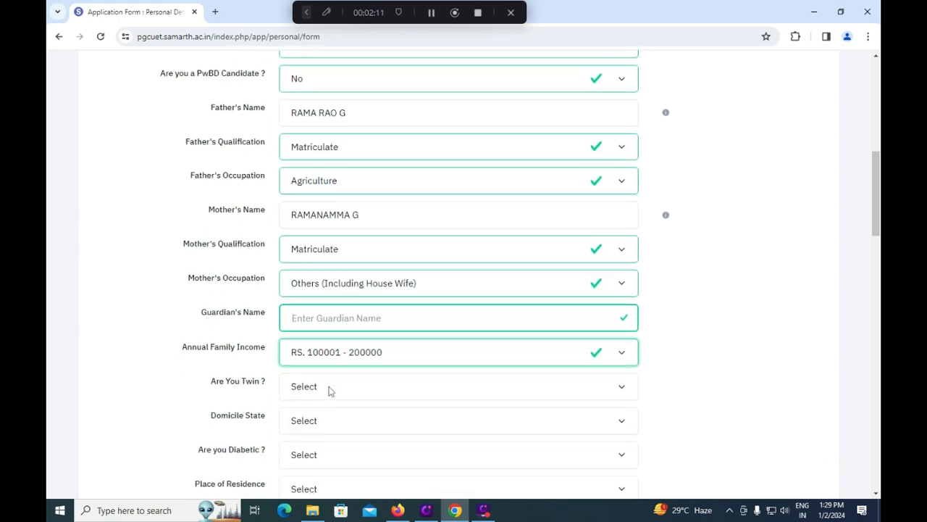
Step: Answer No to the twin question, after briefly switching it to Yes
click(330, 389)
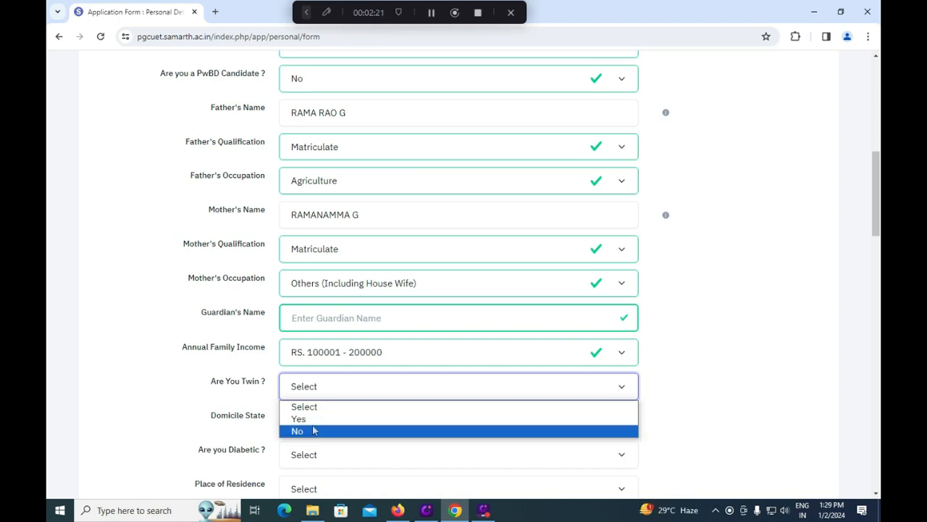
click(313, 431)
click(318, 395)
click(317, 409)
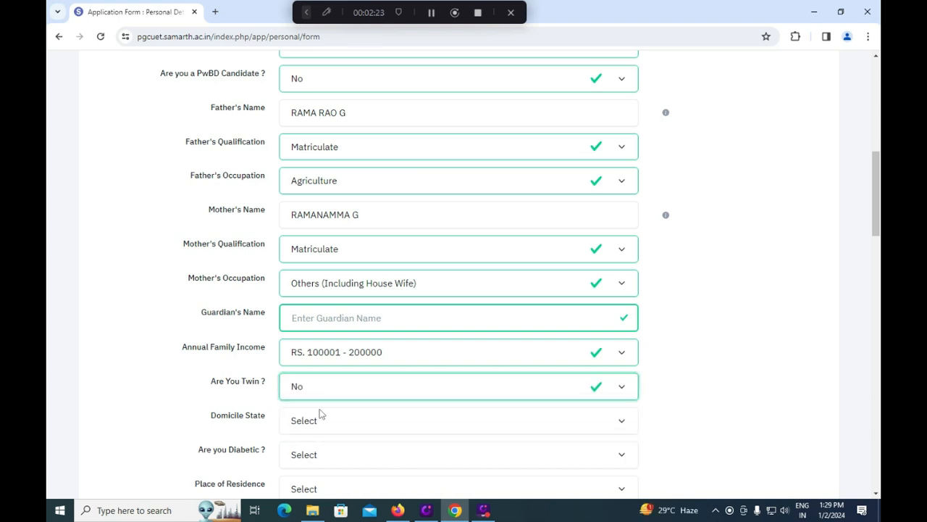
click(329, 394)
click(319, 420)
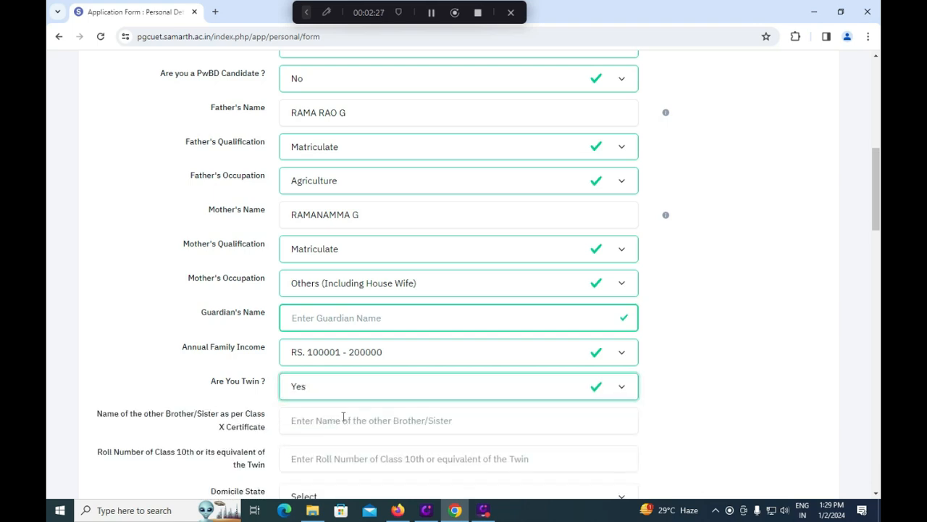
scroll(355, 435, down, 1)
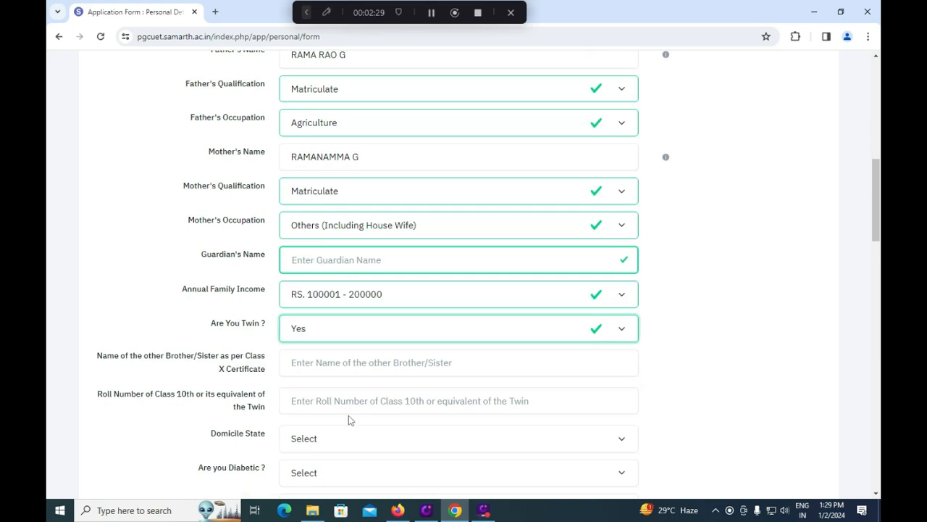
click(328, 335)
click(315, 372)
Step: Set domicile state to ANDHRA PRADESH, diabetic to No and place of residence to Urban
click(330, 367)
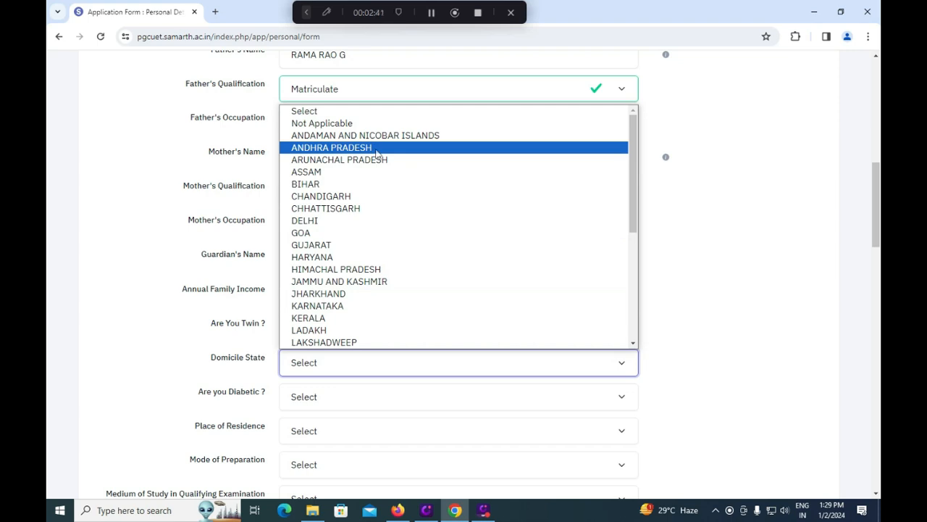
click(377, 151)
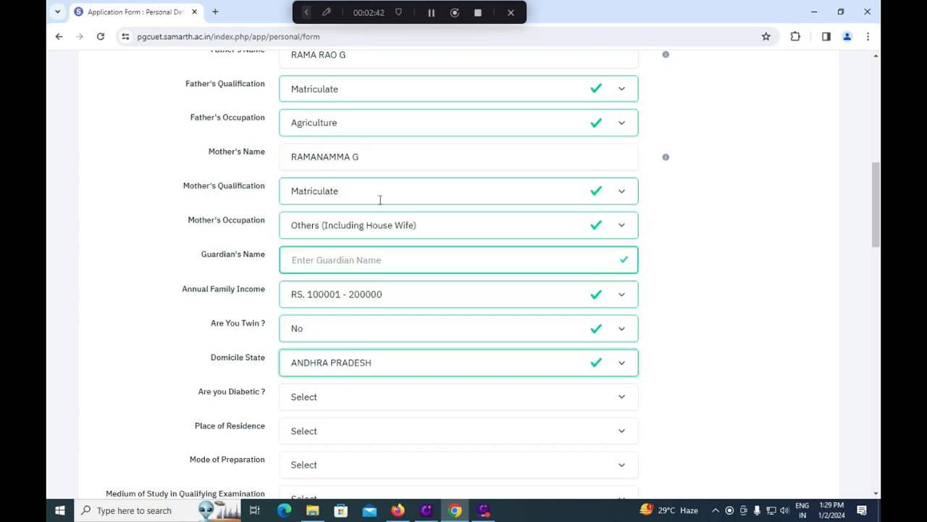
click(336, 400)
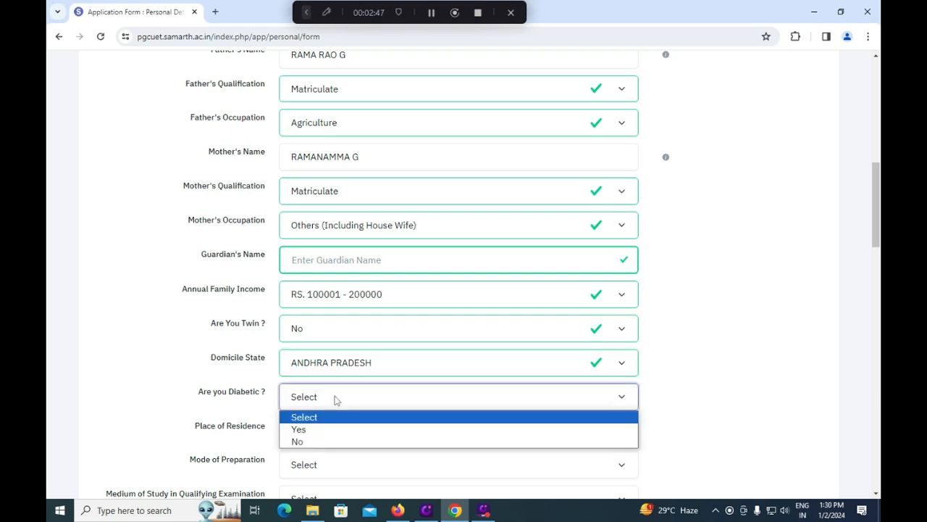
click(324, 434)
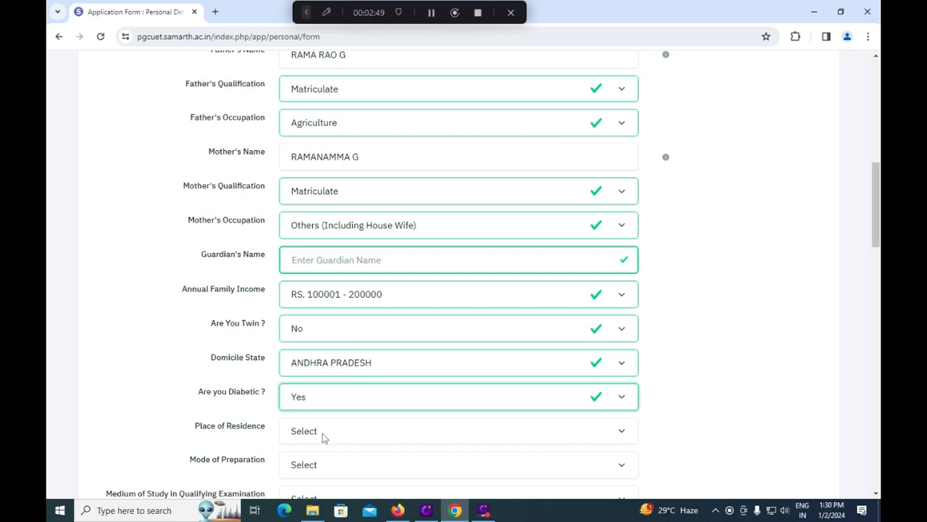
click(342, 402)
click(312, 442)
click(318, 435)
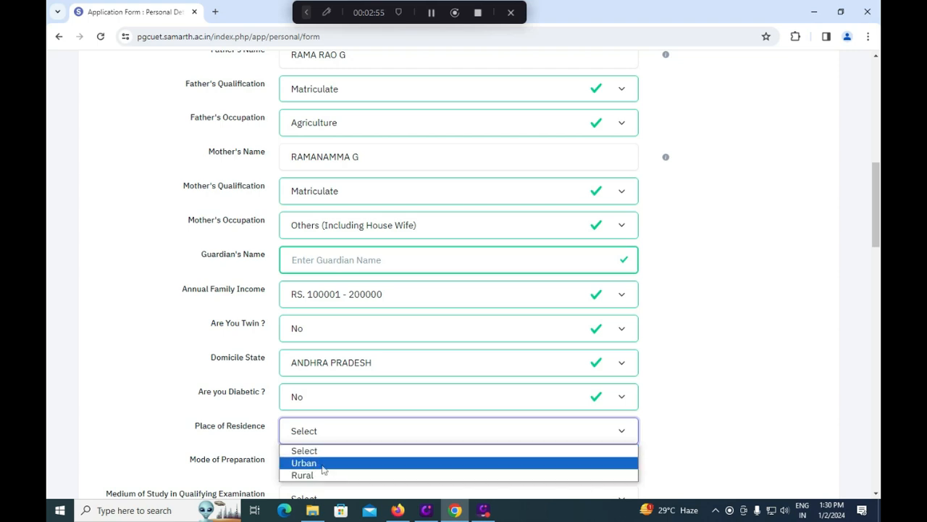
click(323, 468)
Step: Set Mode of Preparation to Individual Tuition
scroll(343, 447, down, 2)
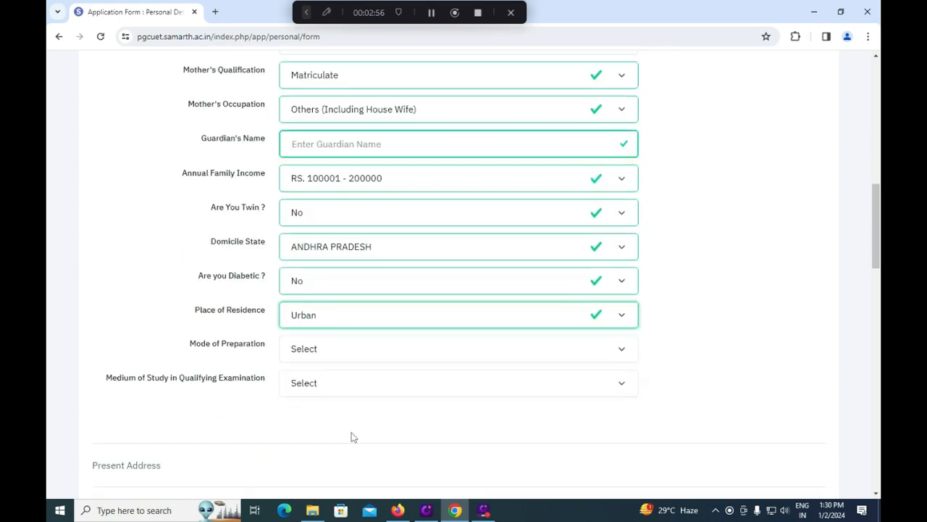
click(351, 351)
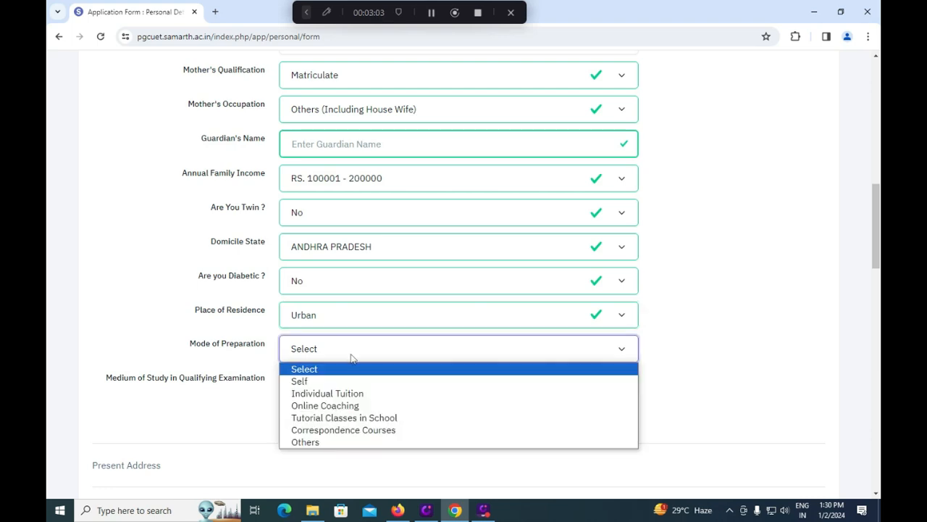
click(340, 393)
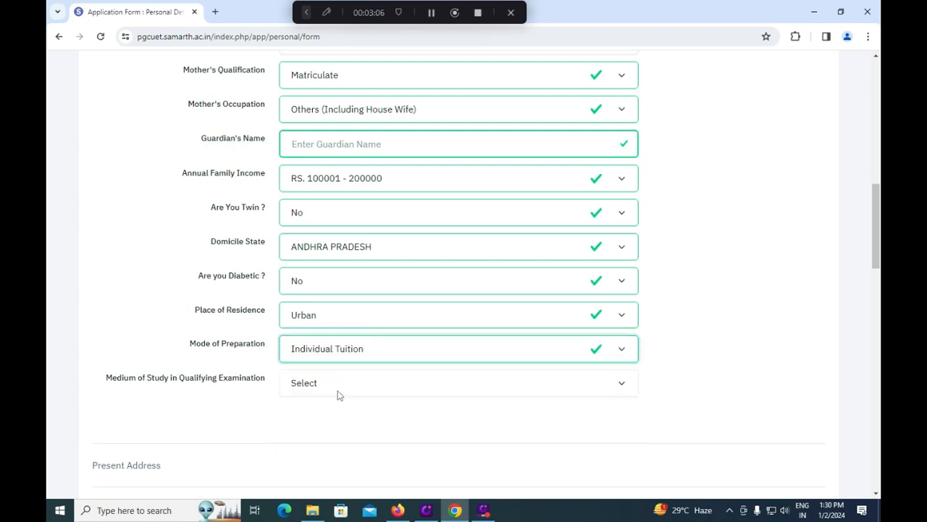
Step: Browse the Medium of Study language list without choosing, then scroll to Other Quota & Category
click(342, 390)
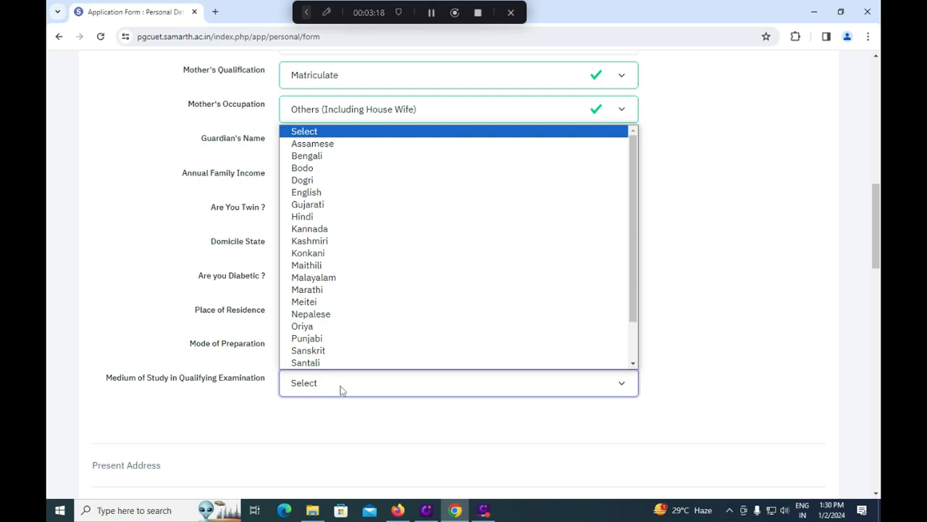
scroll(368, 265, down, 1)
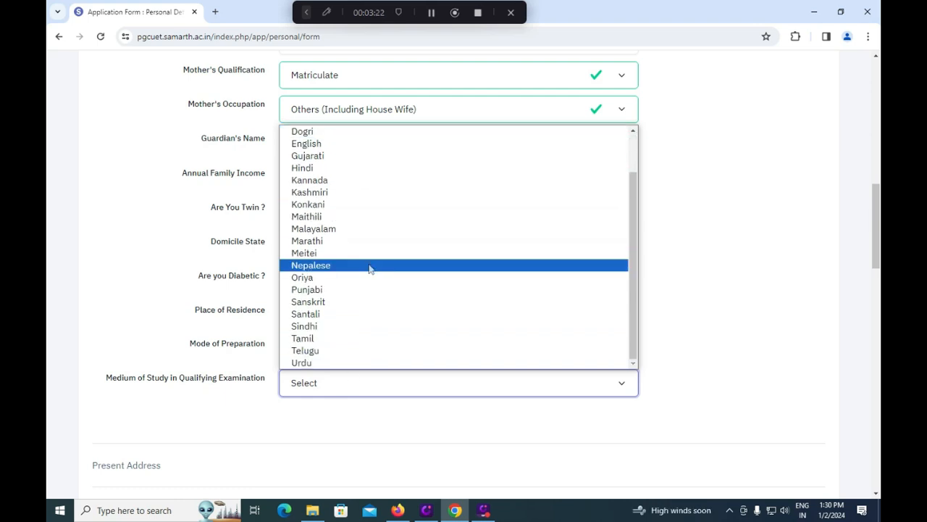
scroll(368, 268, up, 1)
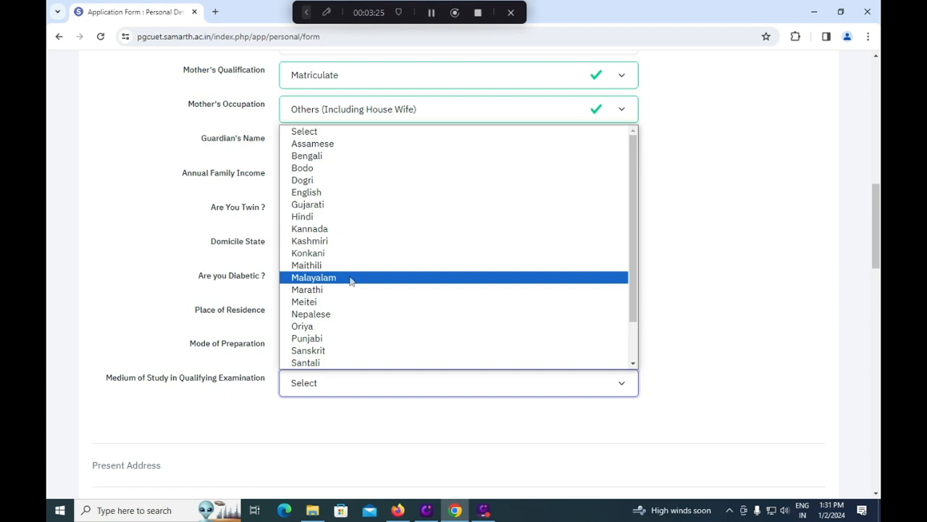
scroll(351, 281, down, 1)
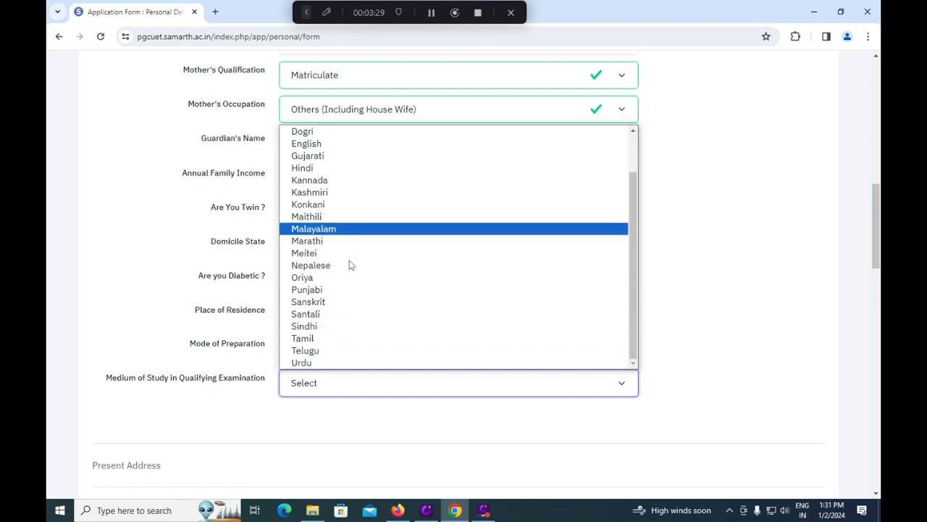
scroll(354, 215, up, 1)
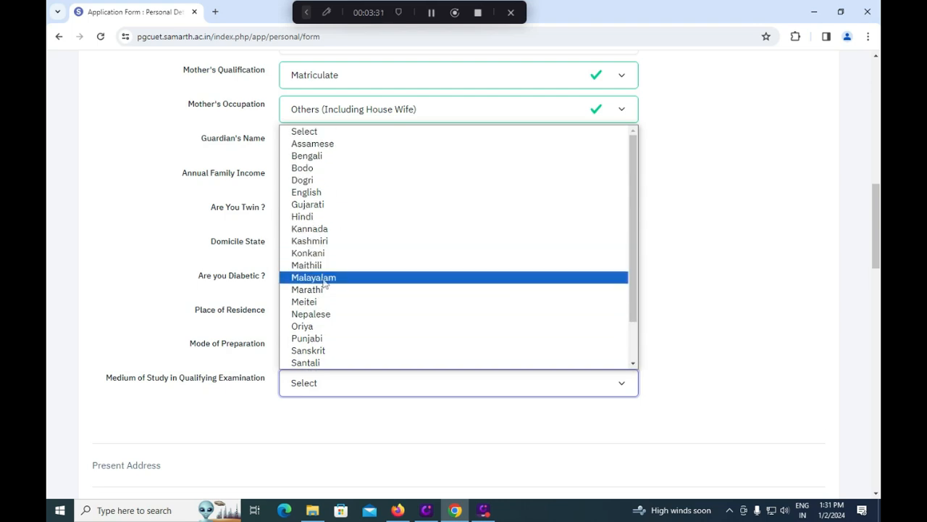
click(334, 217)
scroll(362, 294, down, 7)
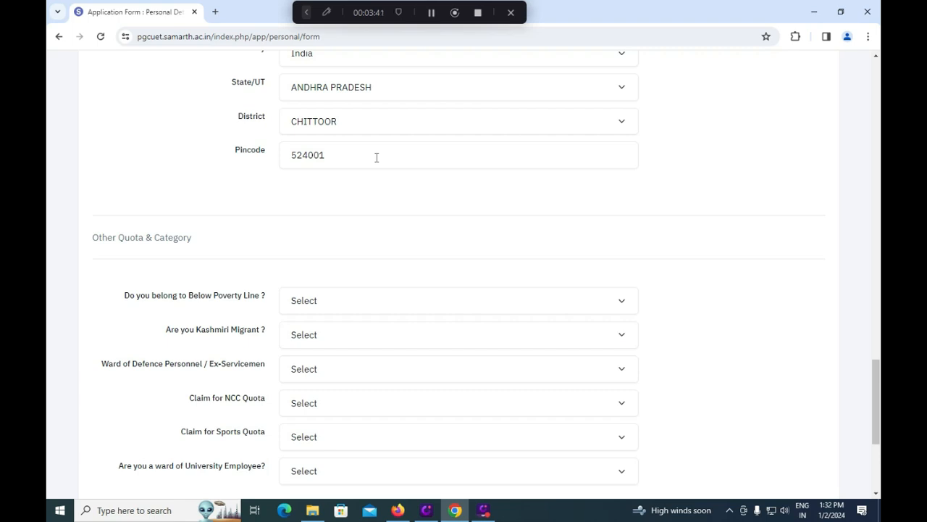
Step: Answer No to the Below Poverty Line and Kashmiri Migrant questions
scroll(375, 167, down, 1)
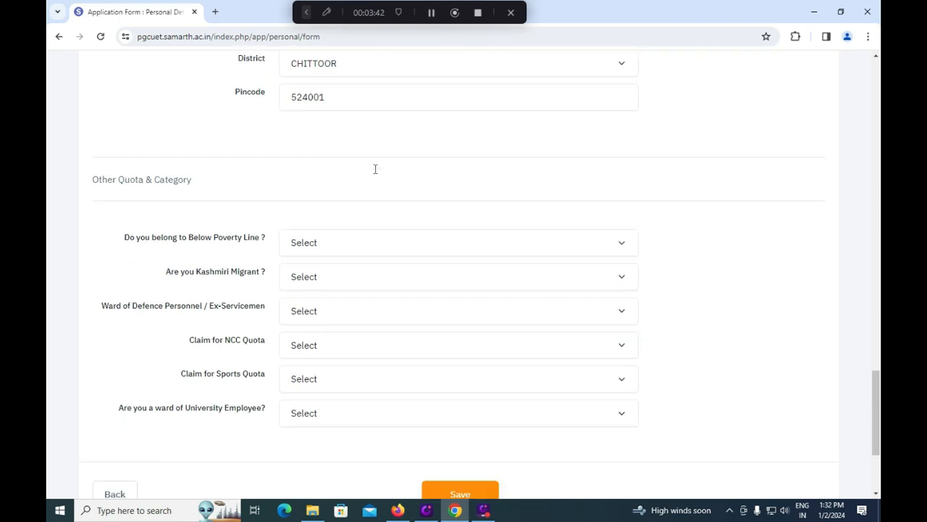
click(368, 246)
click(330, 280)
click(330, 249)
click(320, 287)
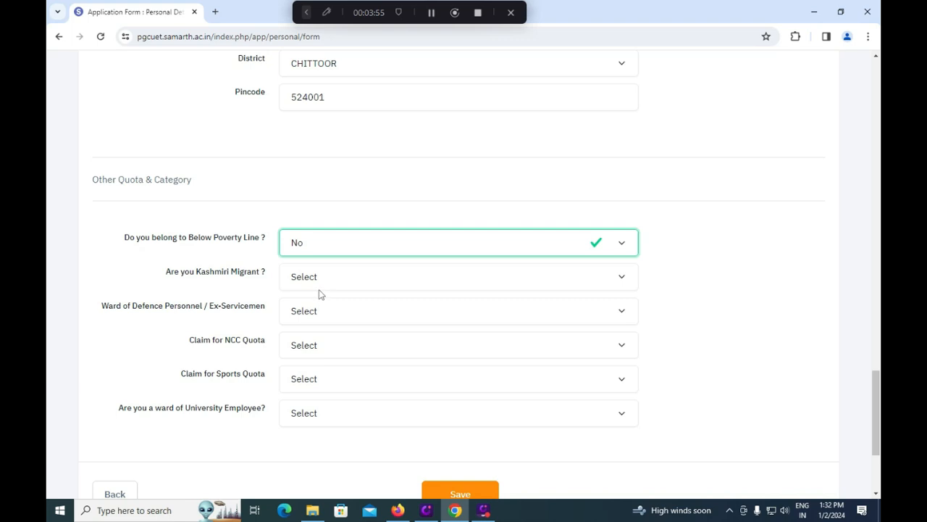
click(326, 285)
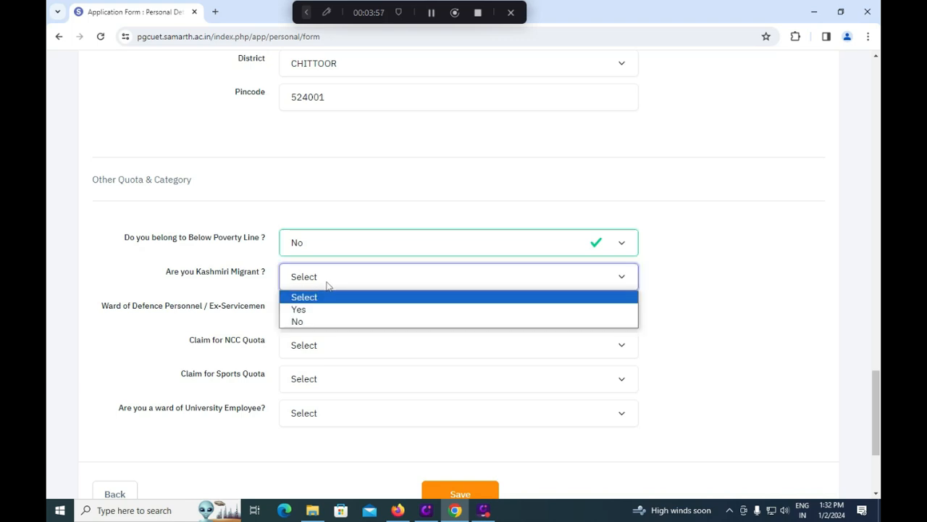
click(318, 321)
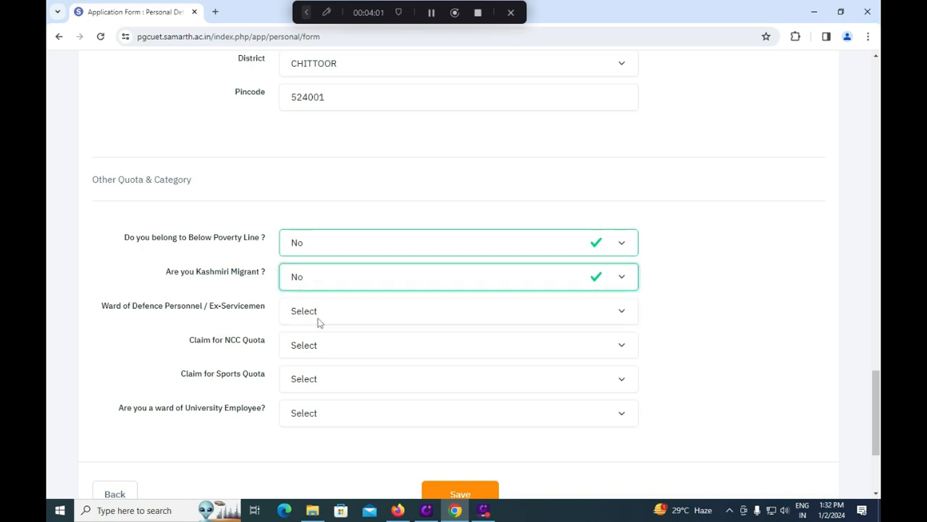
Step: Answer No to Ward of Defence Personnel and Claim for NCC Quota
click(326, 317)
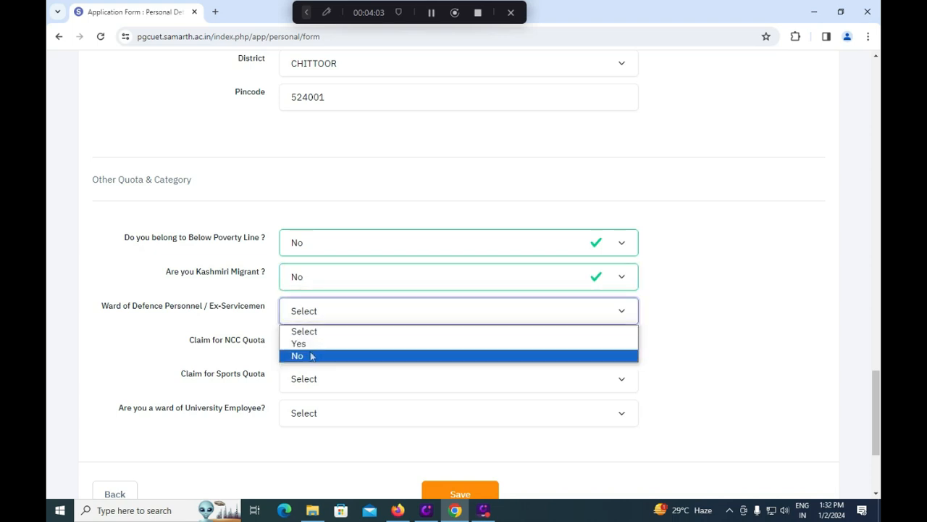
click(311, 355)
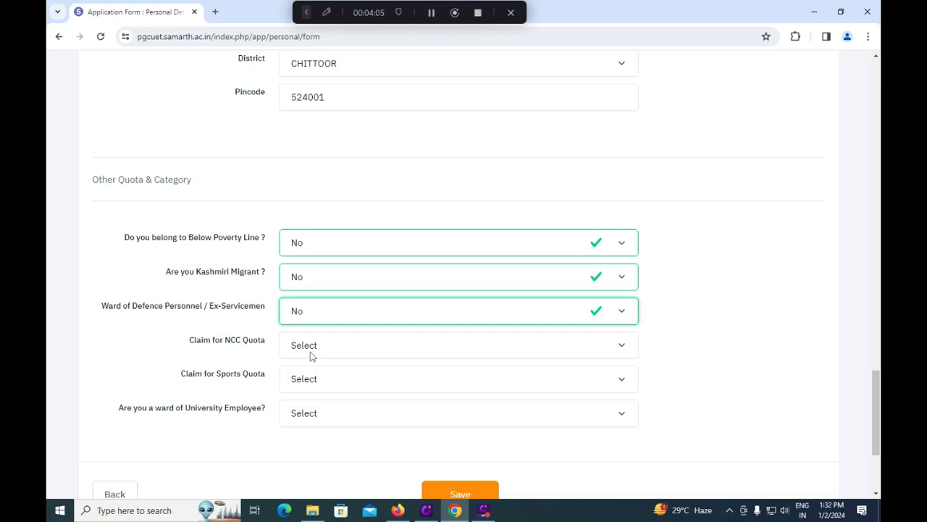
click(320, 350)
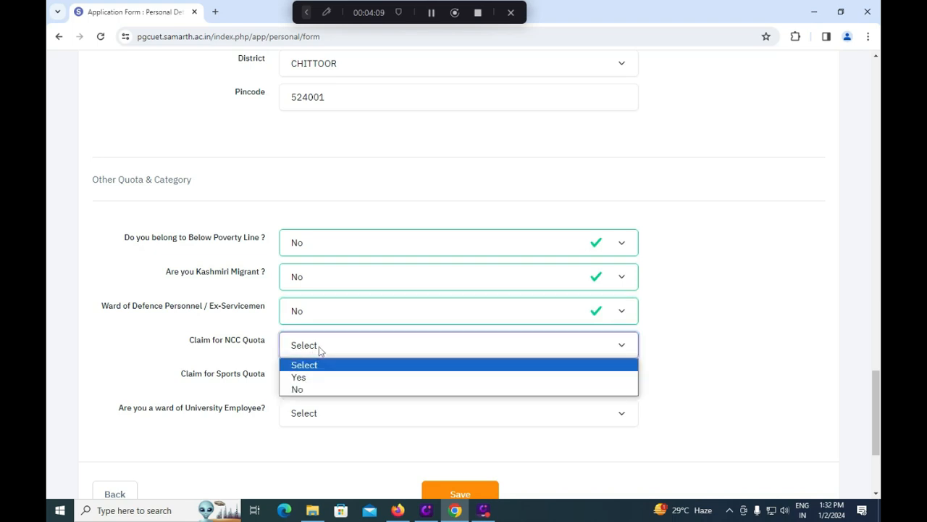
click(321, 377)
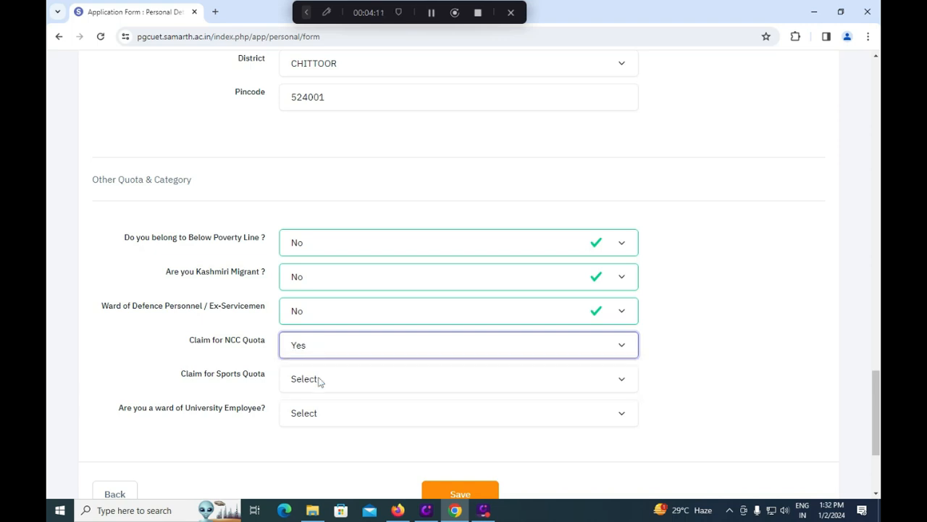
click(328, 350)
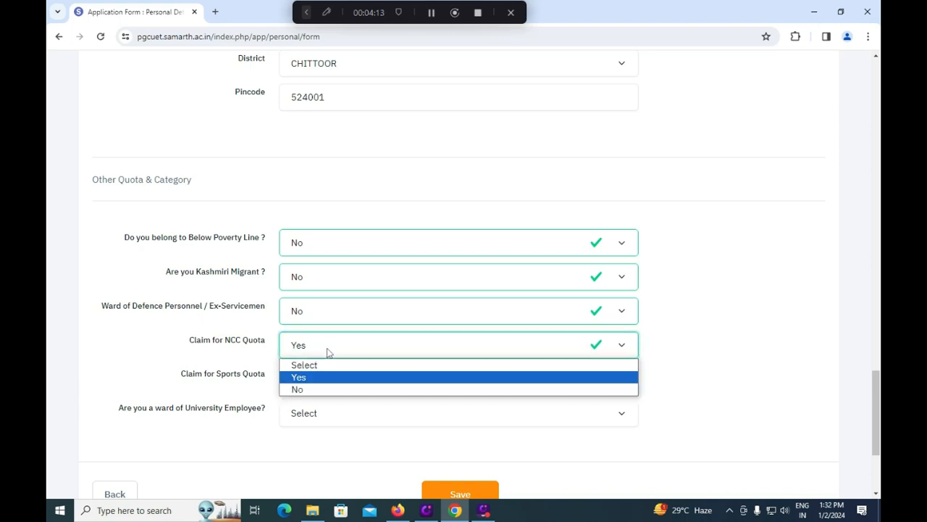
click(317, 389)
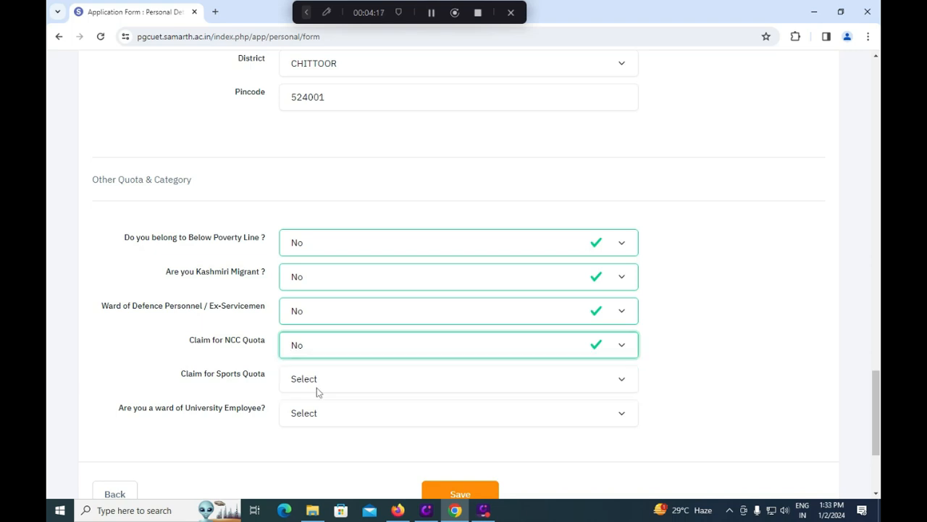
click(326, 376)
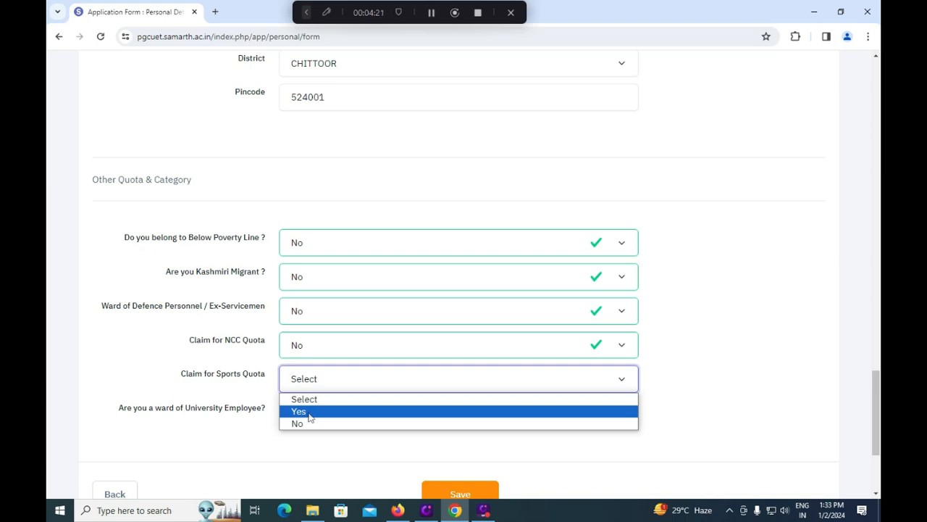
Step: Settle the sports quota claim on No after toggling it and checking the achievement levels
click(310, 414)
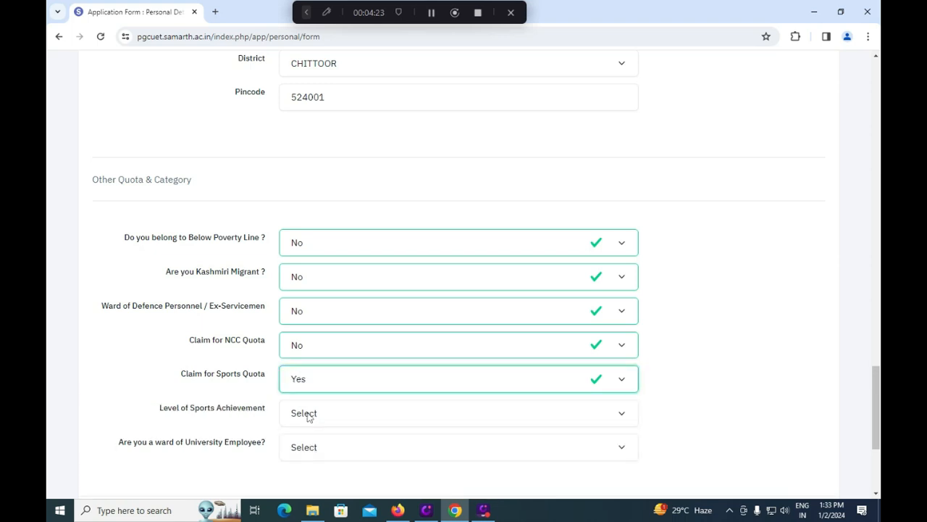
click(323, 381)
click(310, 412)
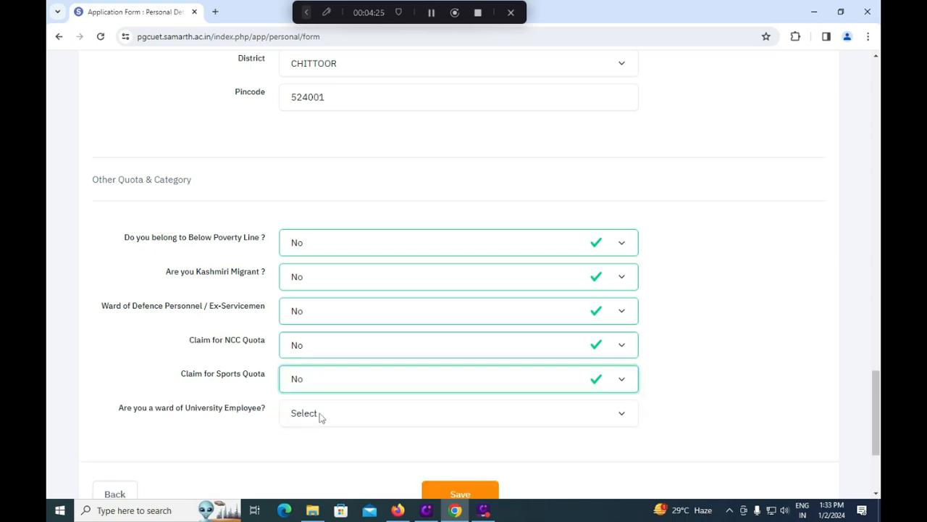
click(325, 390)
click(321, 413)
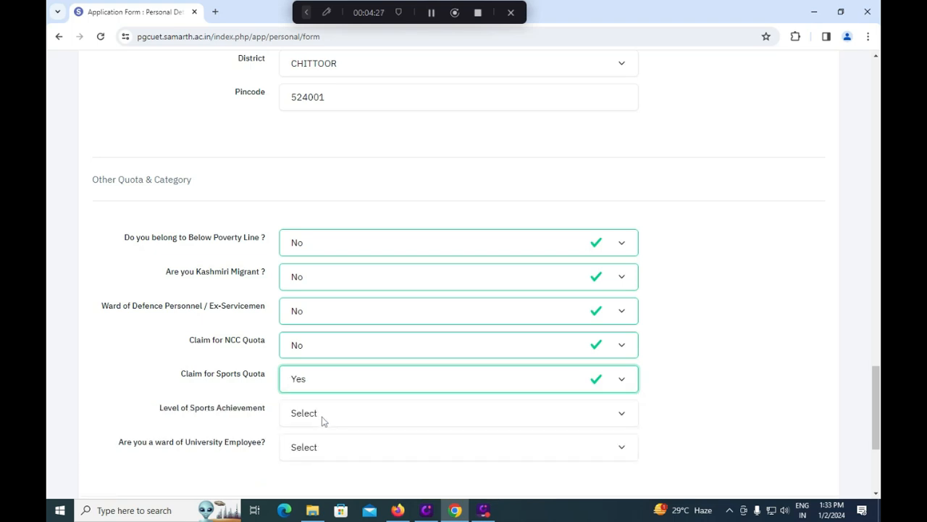
click(333, 416)
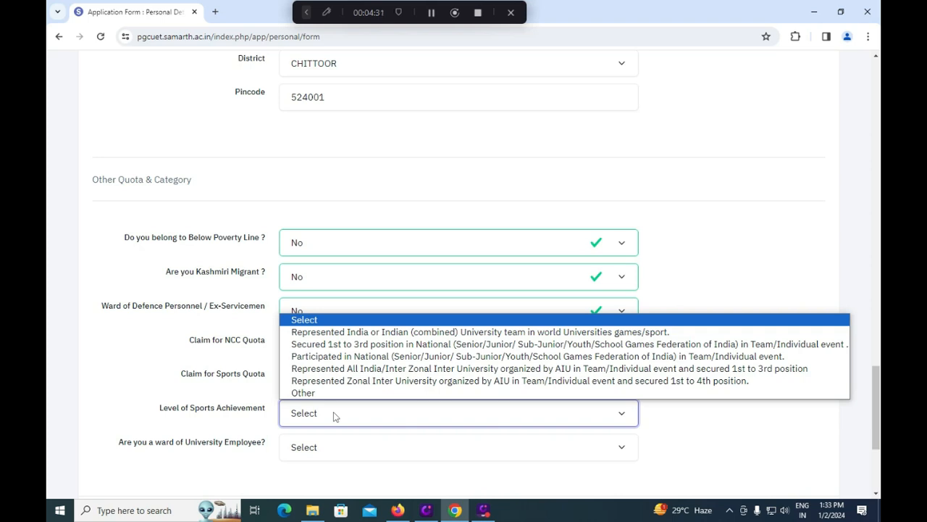
click(197, 345)
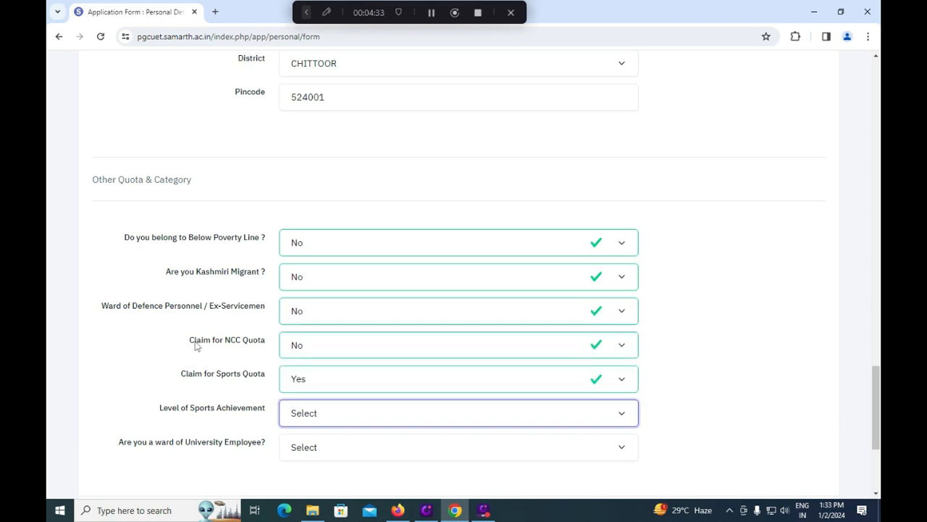
click(320, 414)
drag(181, 376, 188, 377)
click(312, 380)
click(303, 423)
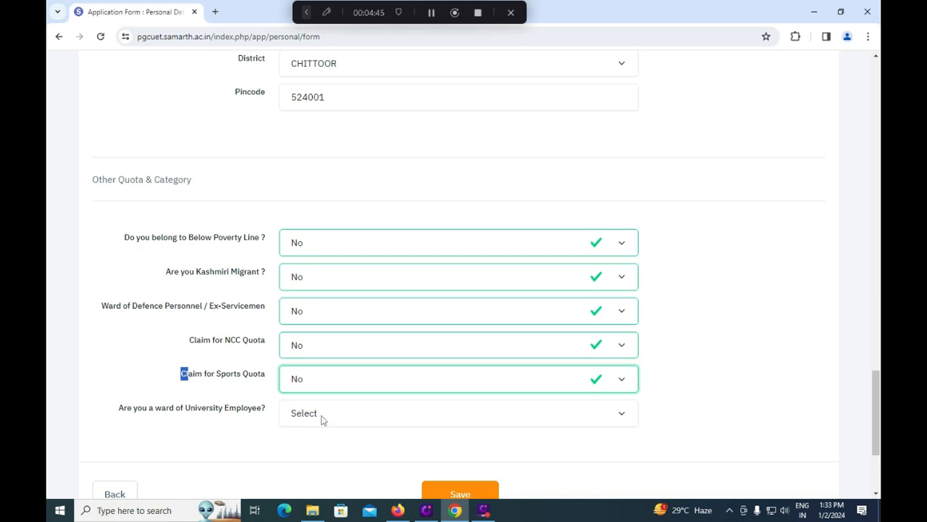
Step: Answer No to being a ward of a University Employee
click(322, 419)
click(316, 443)
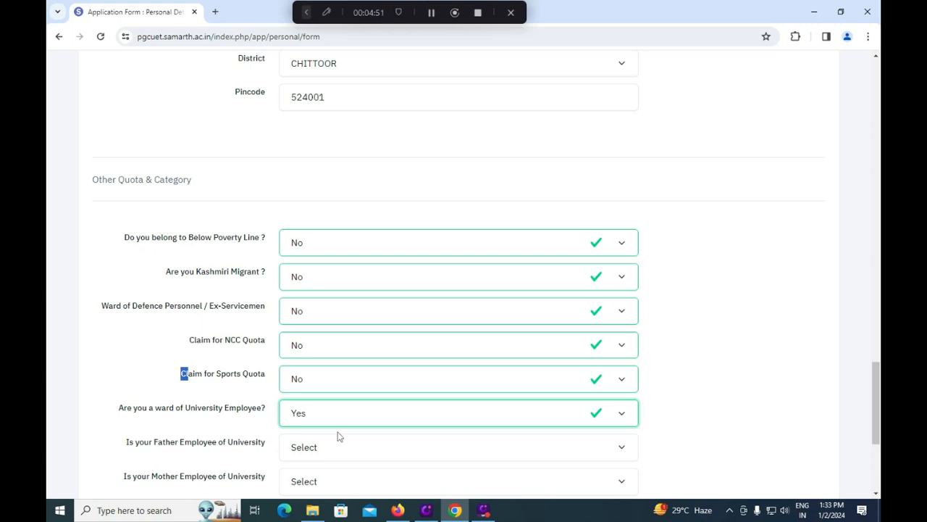
scroll(337, 436, down, 1)
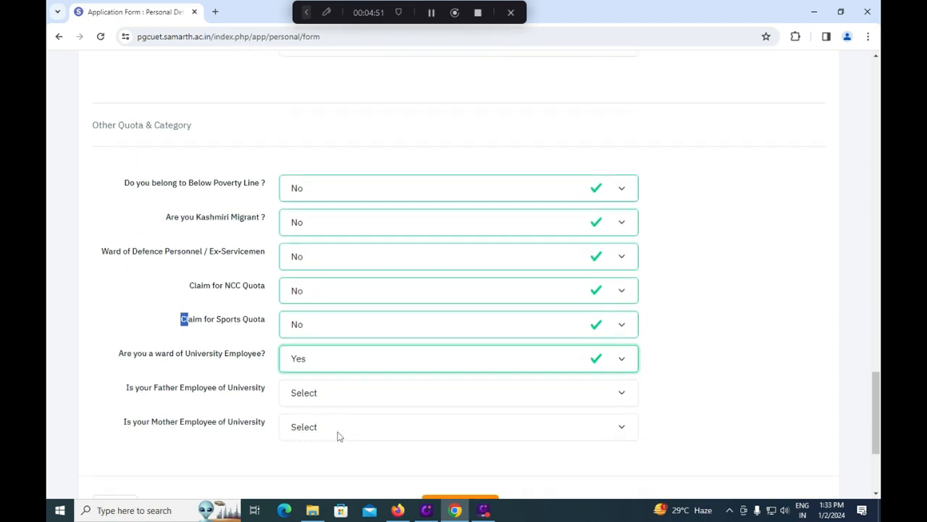
click(340, 361)
click(316, 399)
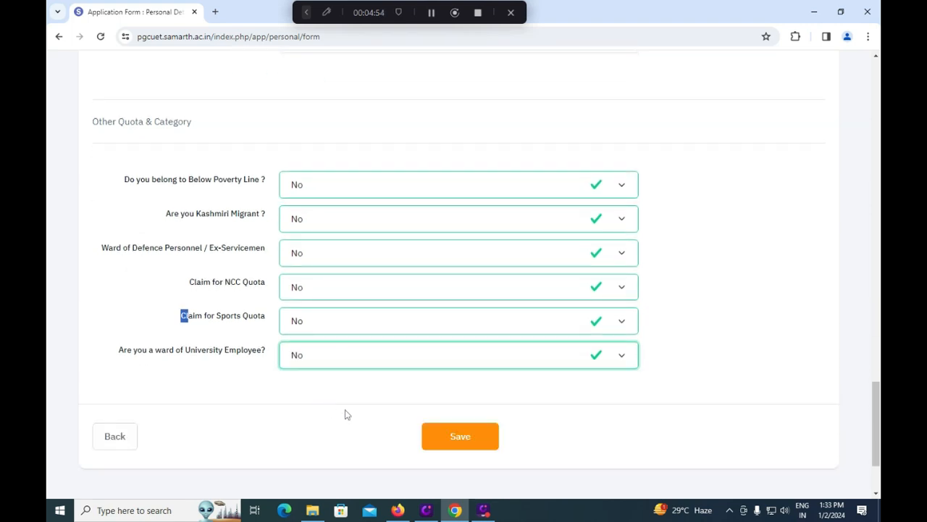
Step: Save the personal details, continue to Educational Details, and mark Class Xth result as Passed
click(471, 443)
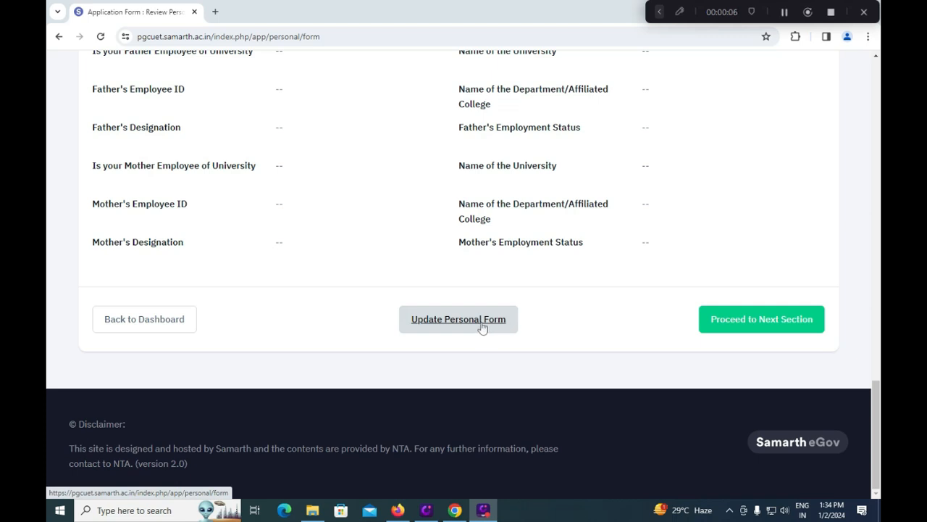
click(729, 324)
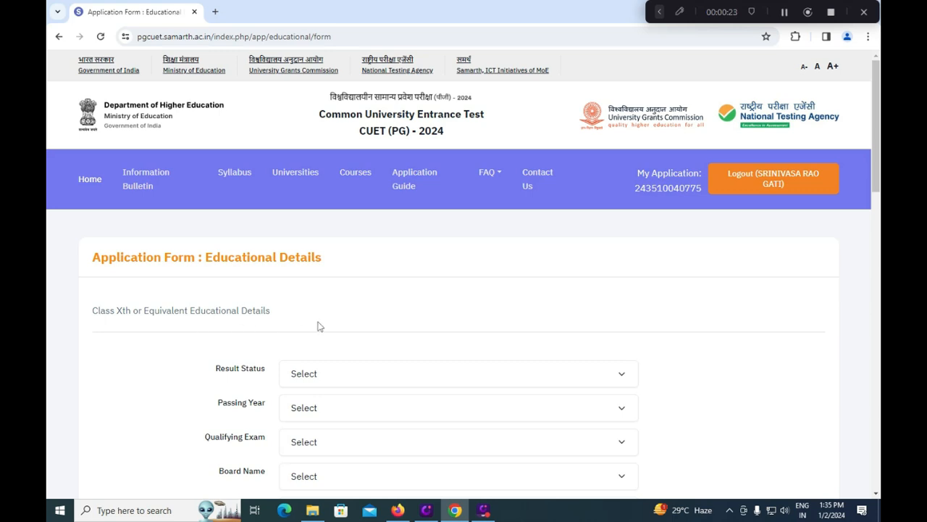
scroll(318, 326, down, 2)
click(344, 260)
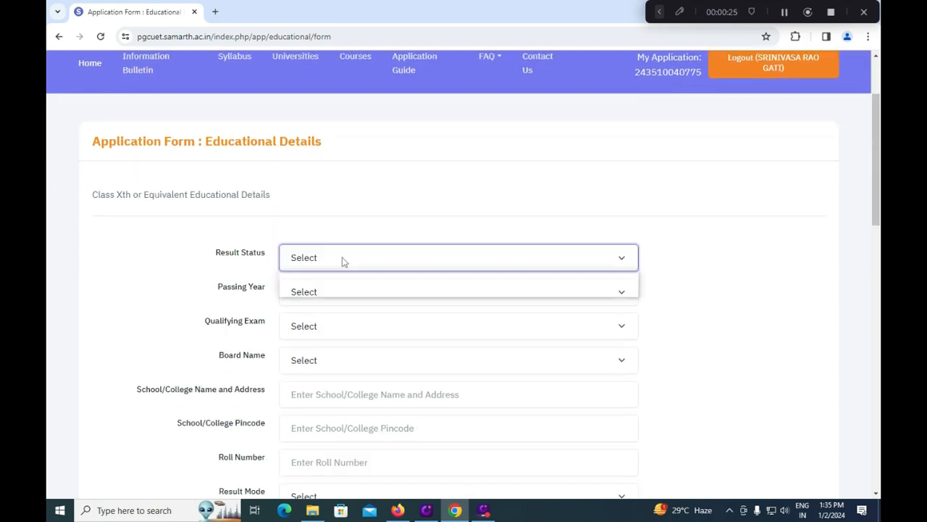
click(323, 292)
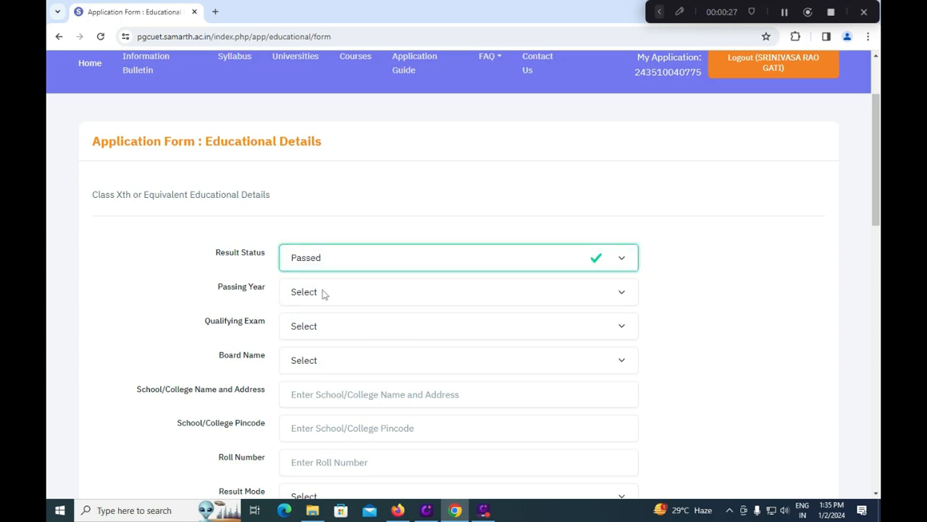
Step: Set Class Xth passing year to 2015 and qualifying exam to 10th or Equivalent
click(323, 293)
scroll(327, 200, down, 3)
scroll(327, 186, up, 3)
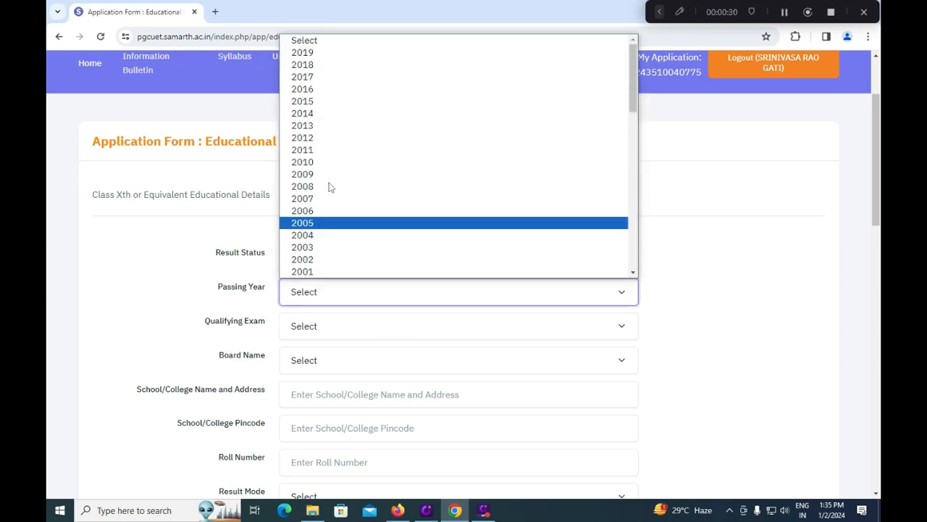
click(323, 107)
click(337, 331)
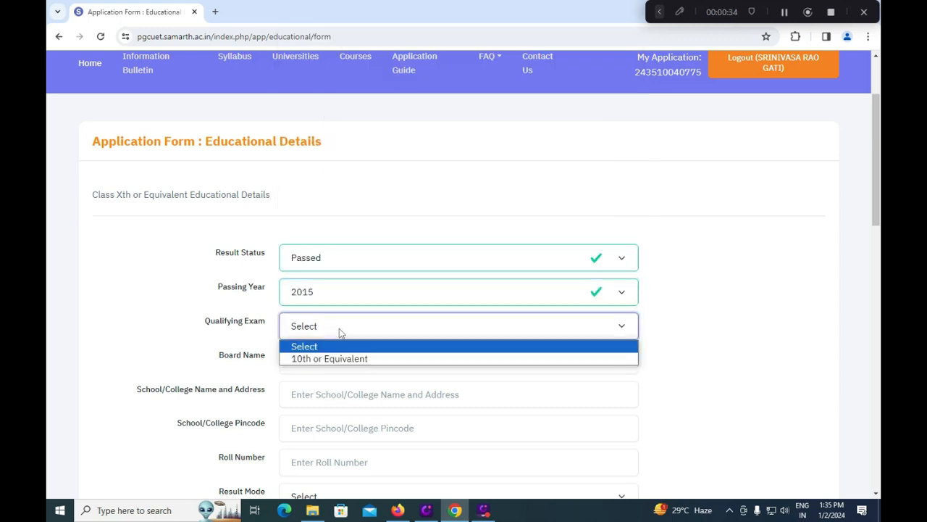
click(345, 359)
Step: Choose CENTRAL BOARD OF SECONDARY EDUCATION as the Class Xth board
click(343, 362)
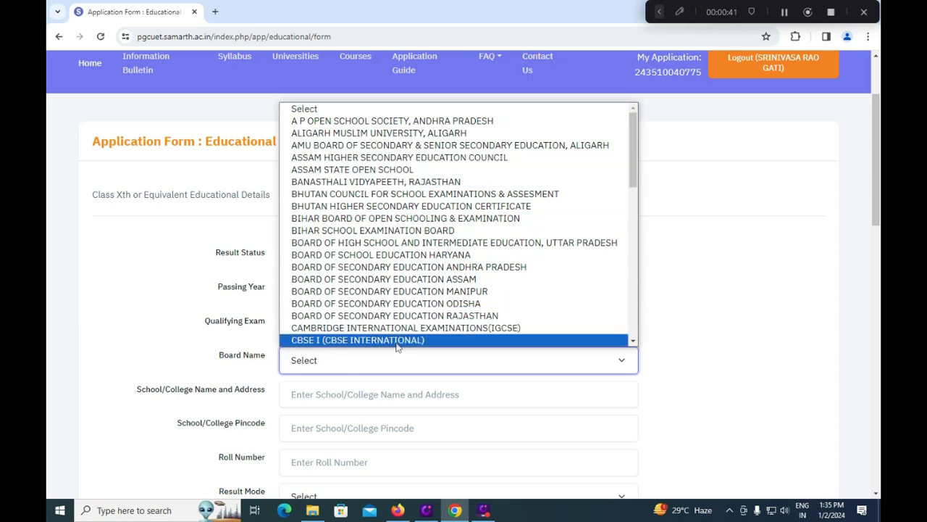
scroll(397, 341, down, 3)
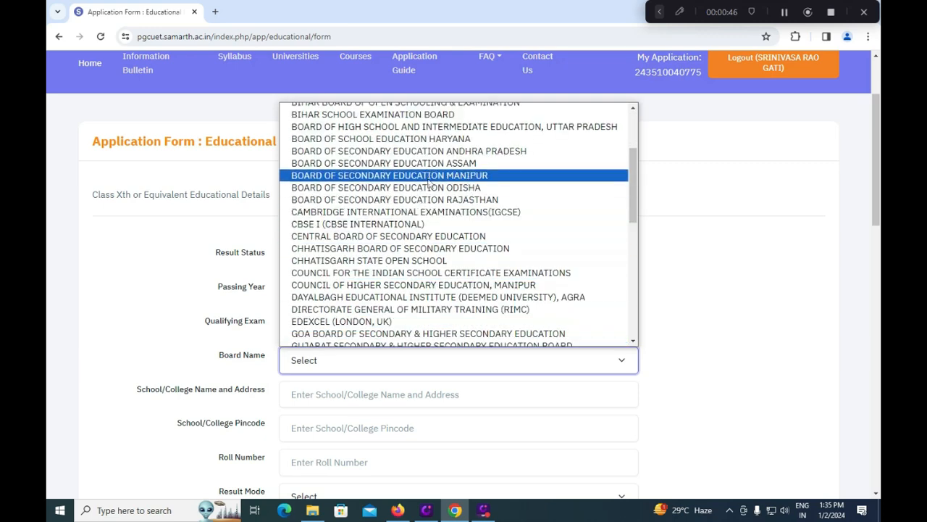
click(413, 237)
scroll(419, 310, down, 1)
click(414, 302)
drag(630, 97, 631, 292)
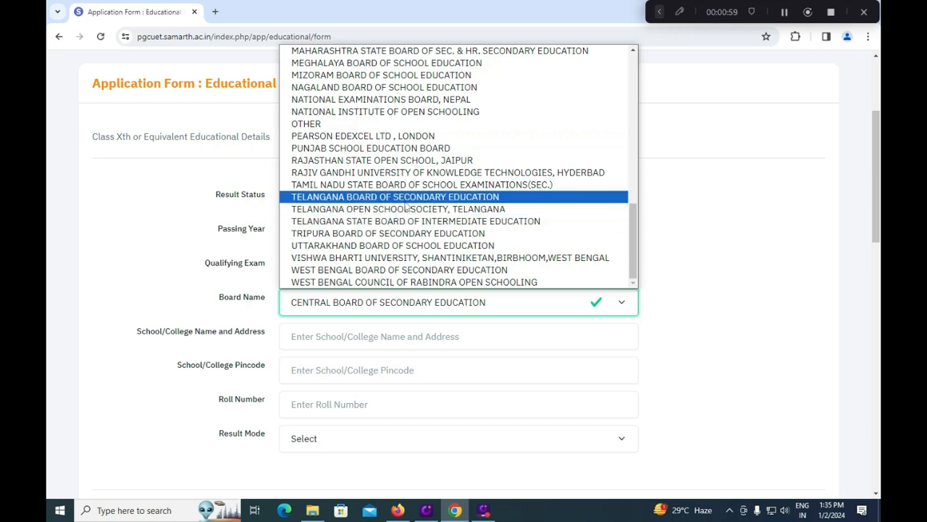
click(173, 198)
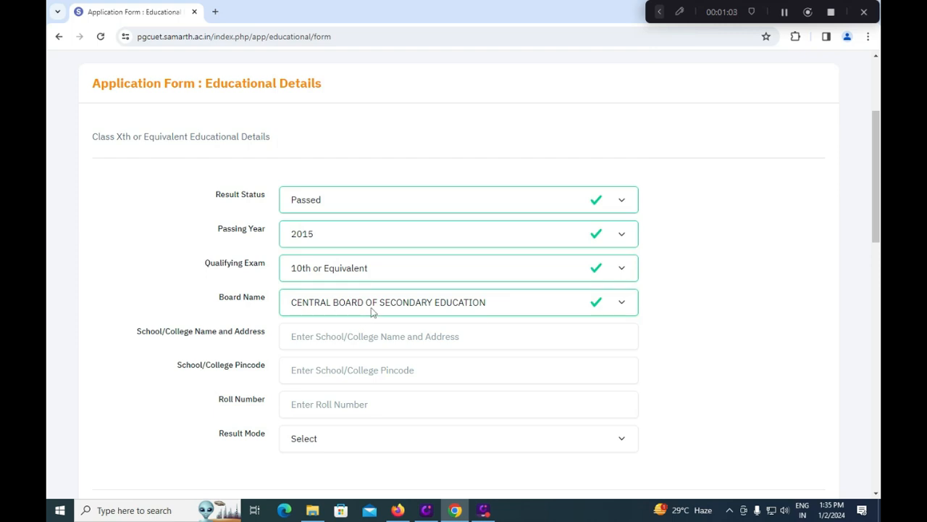
Step: Enter school name HINDU COLLEGE HIGH SCHOOL TIRUPATI and pincode 524001
click(341, 336)
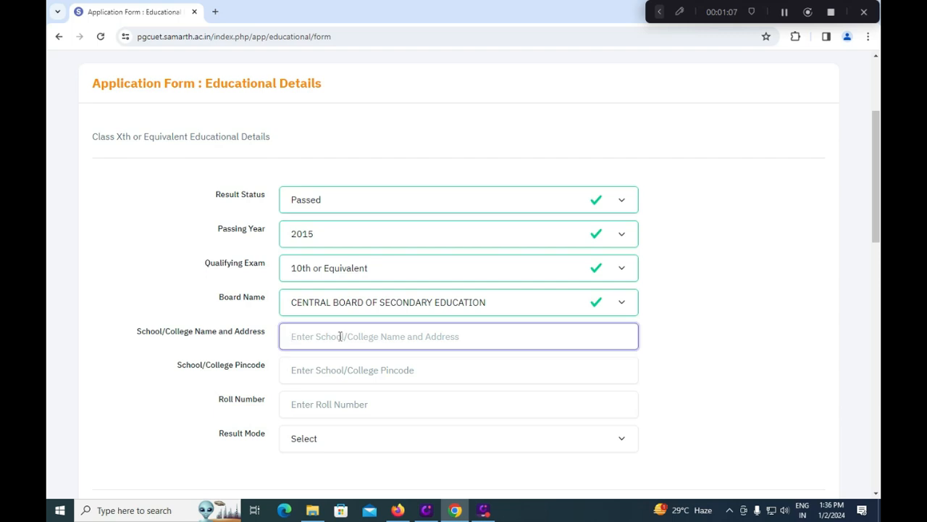
text(HIN)
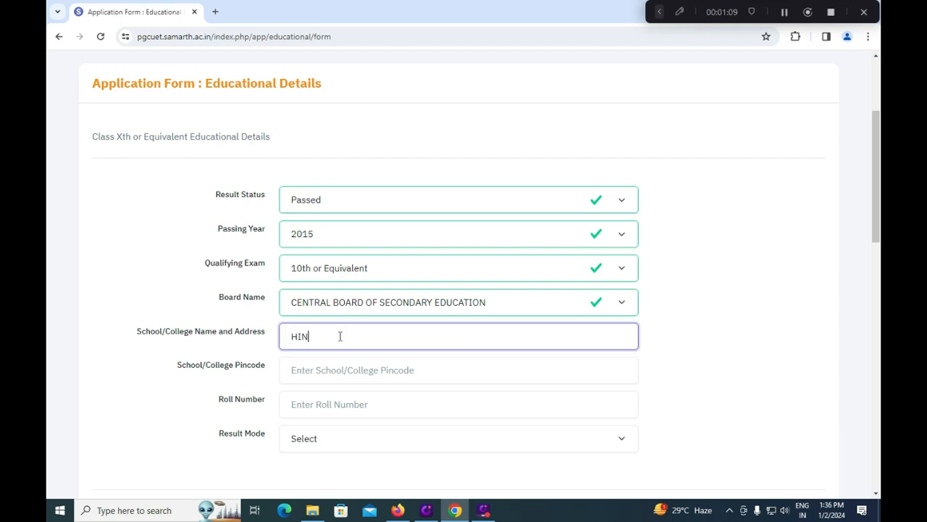
text(DU COLLEG)
text(E SCH)
key(BackSpace)
key(BackSpace)
key(BackSpace)
text(HINDU COLLEGE HIGH SCHOOL)
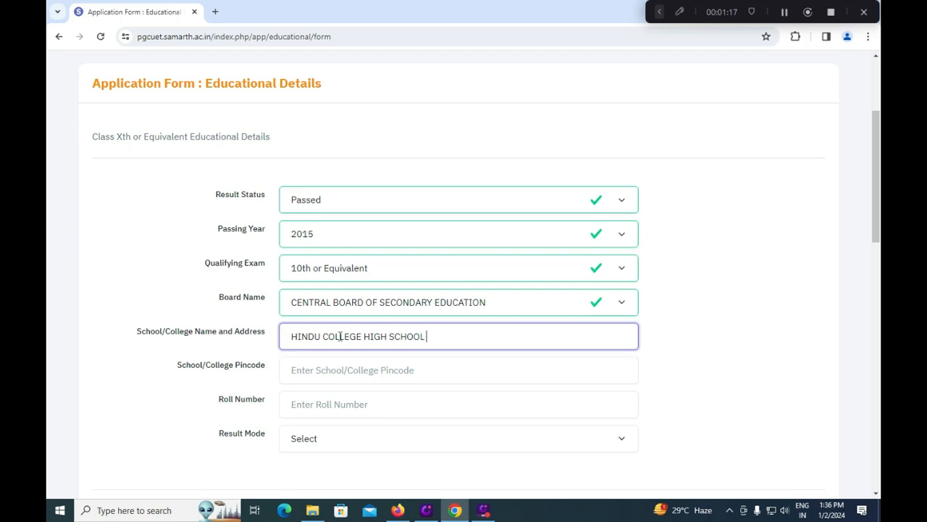
text( TIRUPATI 524001)
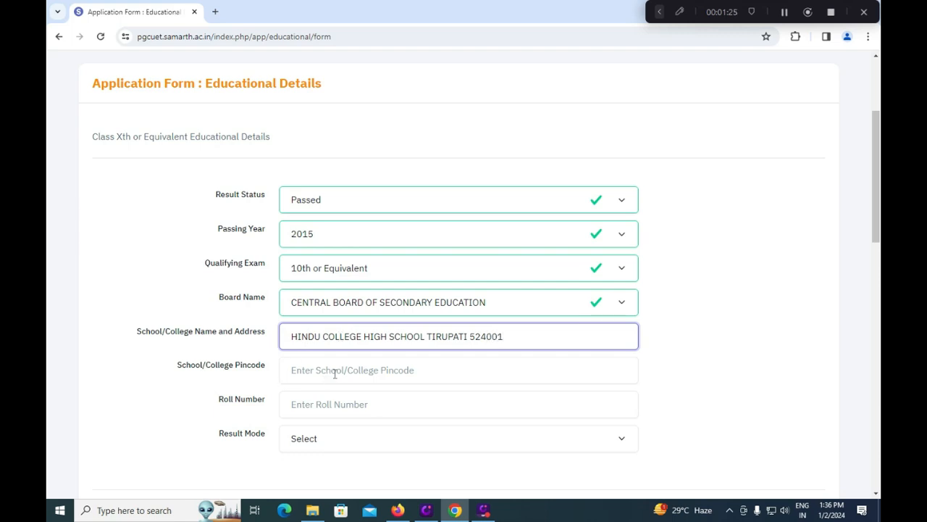
drag(470, 336, 507, 332)
key(BackSpace)
click(324, 371)
text(524001)
Step: Enter the Class Xth roll number and choose Grade as the result mode
click(323, 407)
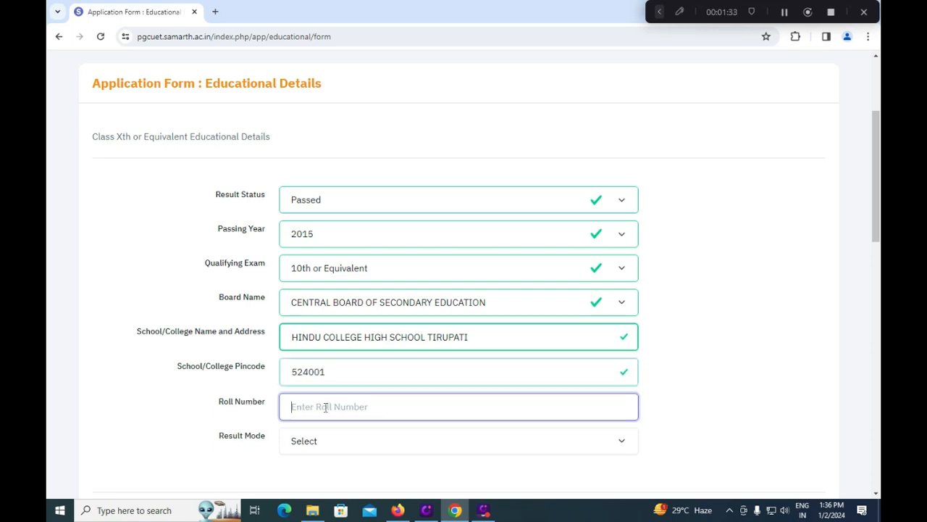
text(1234)
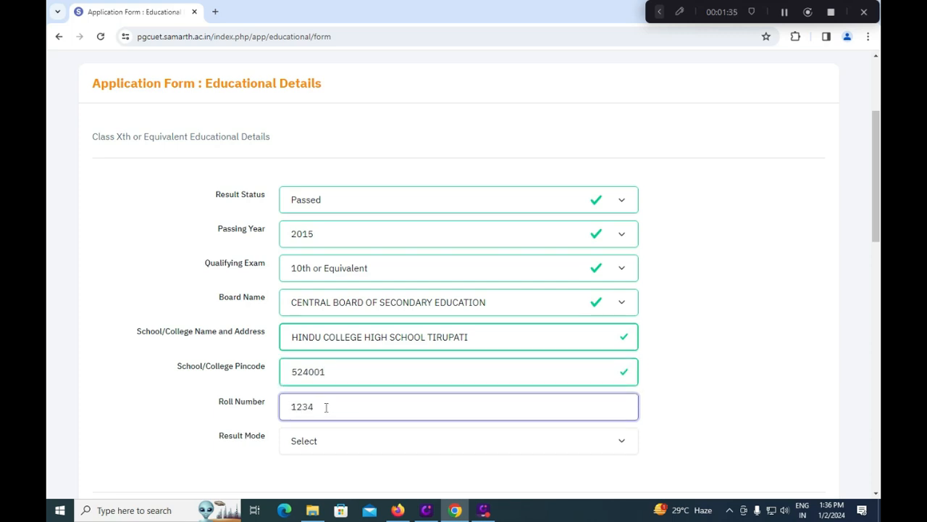
click(330, 443)
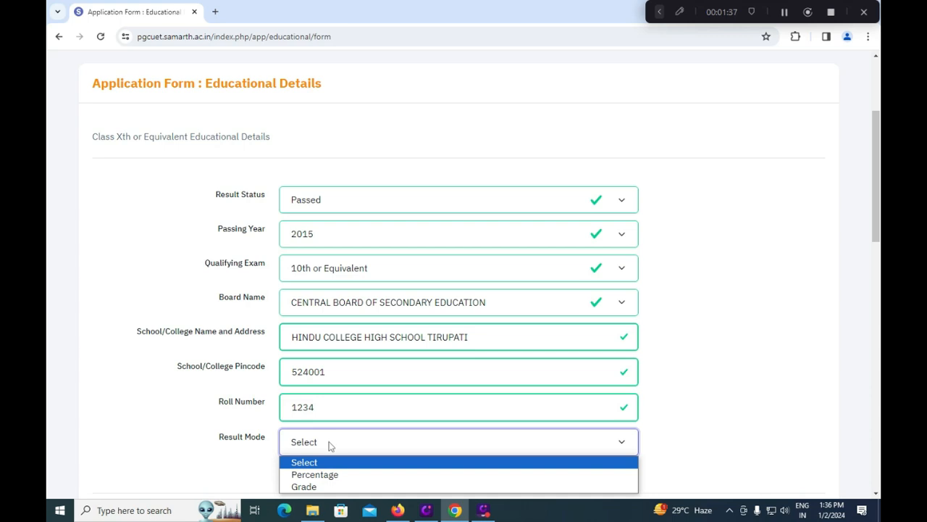
click(326, 452)
scroll(329, 455, down, 1)
click(321, 384)
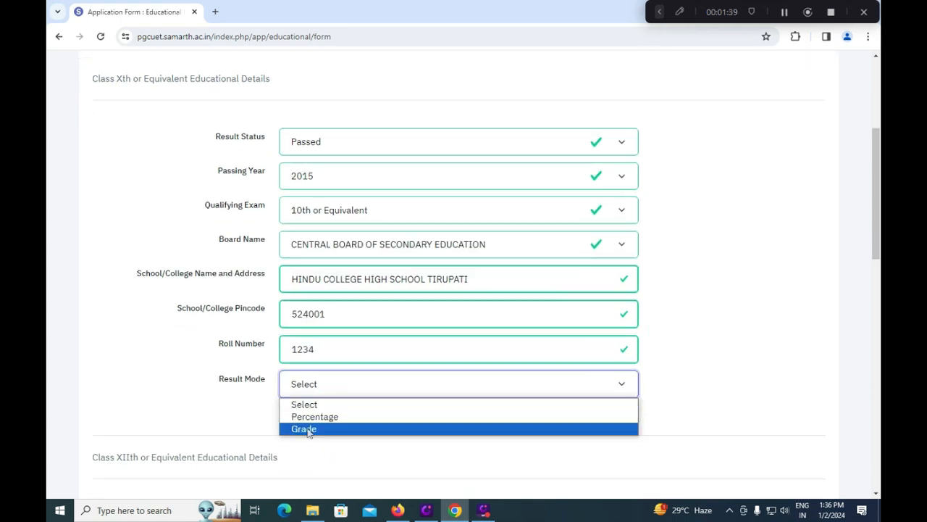
click(313, 428)
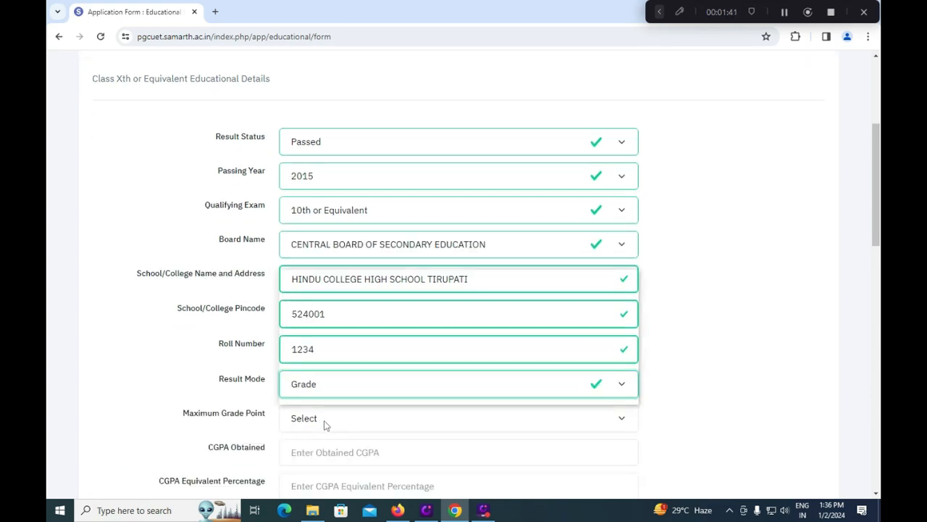
Step: Fill in maximum grade point 10.00, CGPA 8.5 and equivalent percentage 85
click(323, 424)
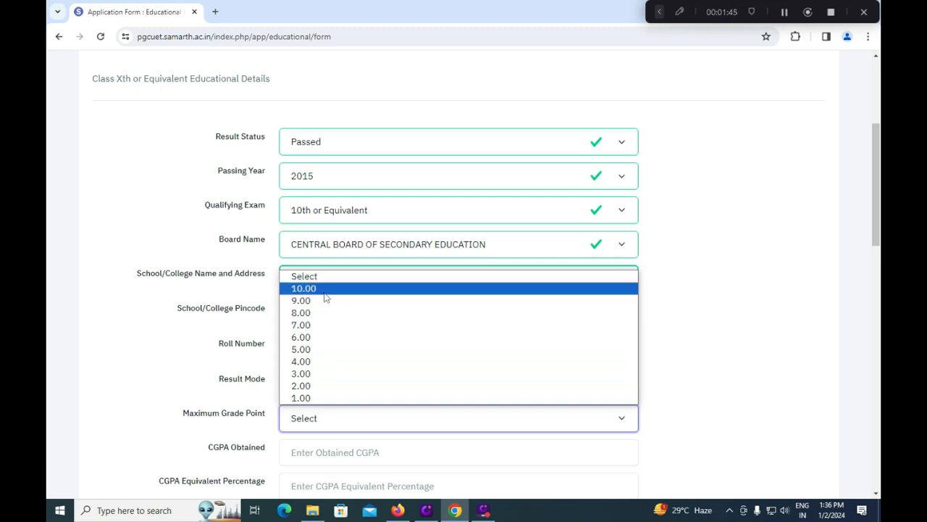
click(325, 290)
click(314, 447)
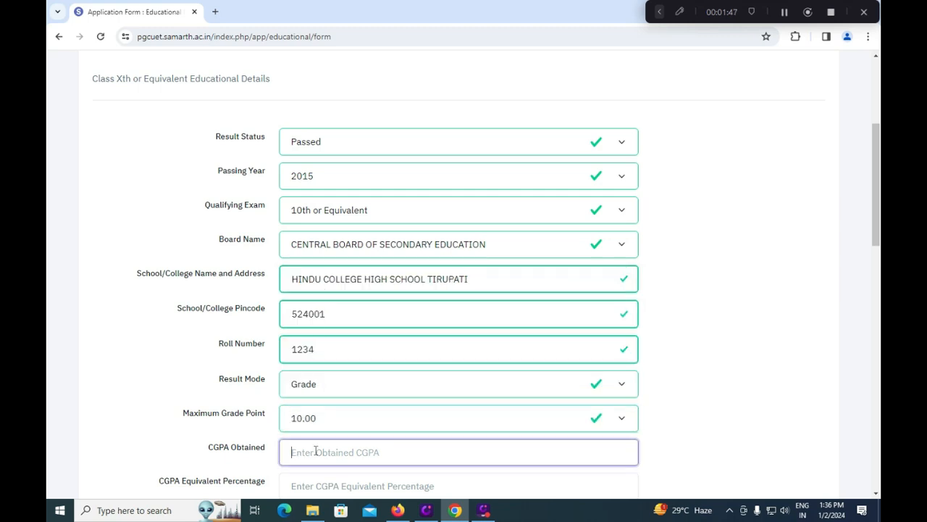
text(8.5)
click(182, 429)
scroll(186, 428, down, 1)
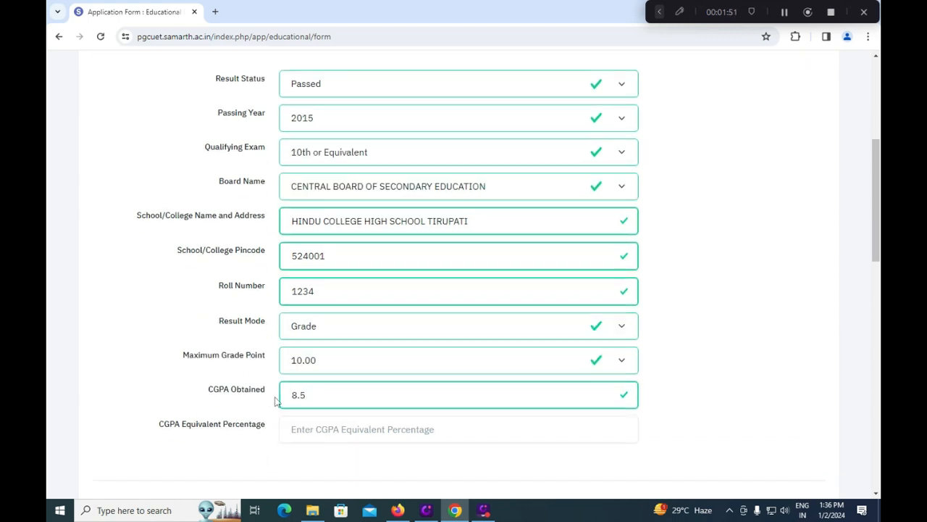
click(311, 433)
text(8)
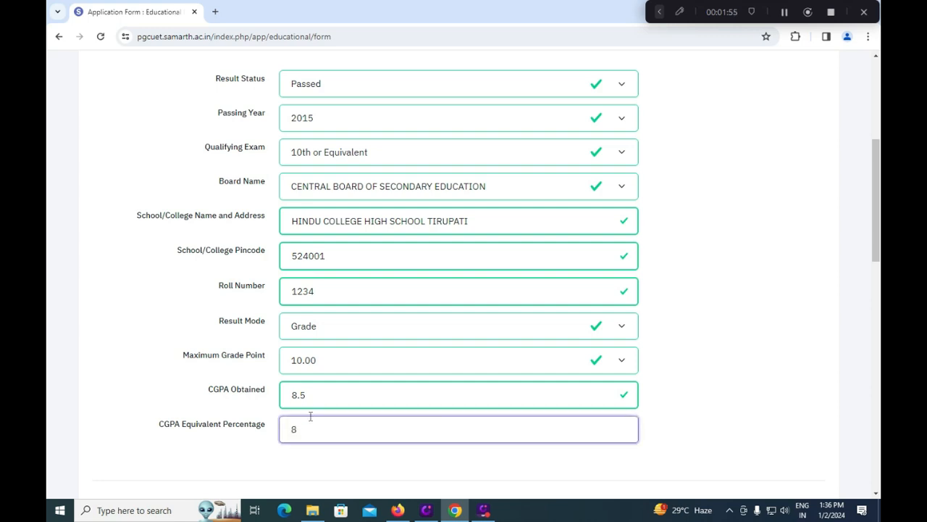
text(5)
Step: Switch result mode to Percentage with maximum marks 600 and marks obtained 480 (80.00%)
click(323, 327)
click(312, 366)
click(316, 363)
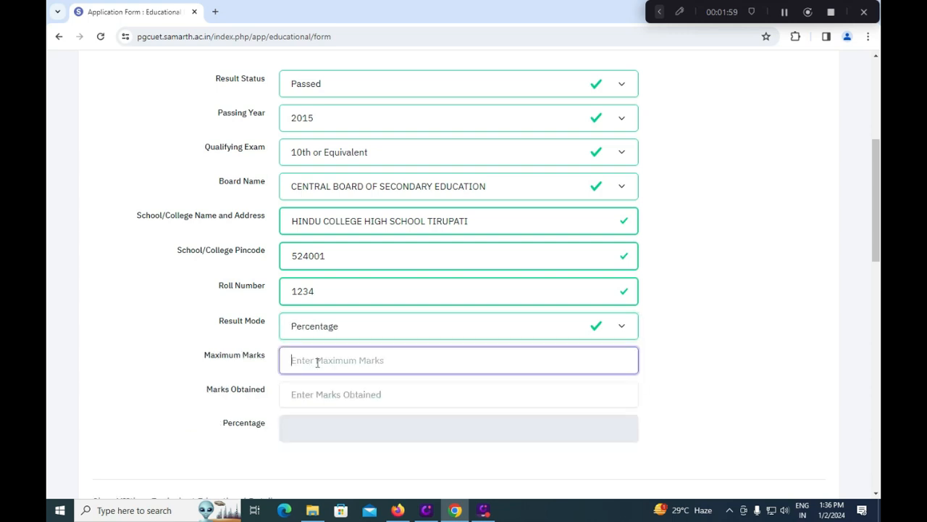
text(600)
click(321, 394)
text(480)
click(318, 426)
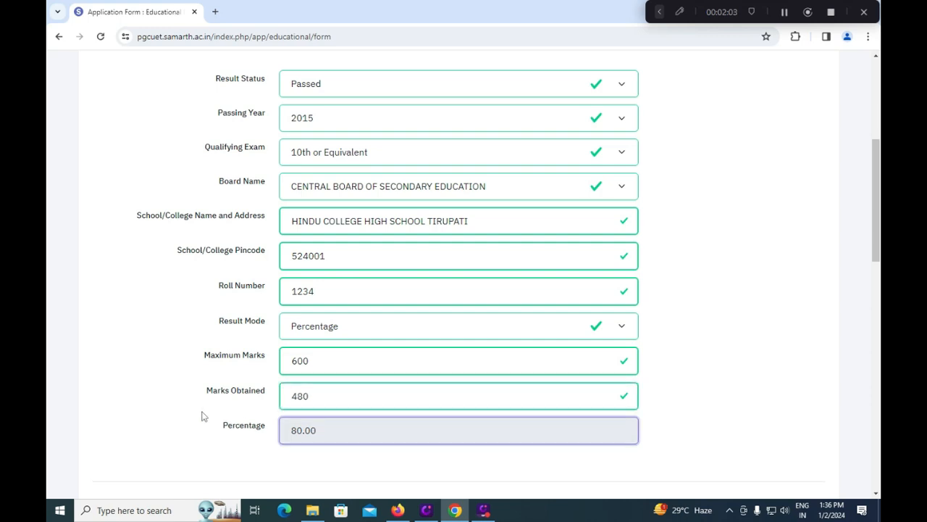
scroll(200, 413, down, 1)
scroll(200, 413, down, 5)
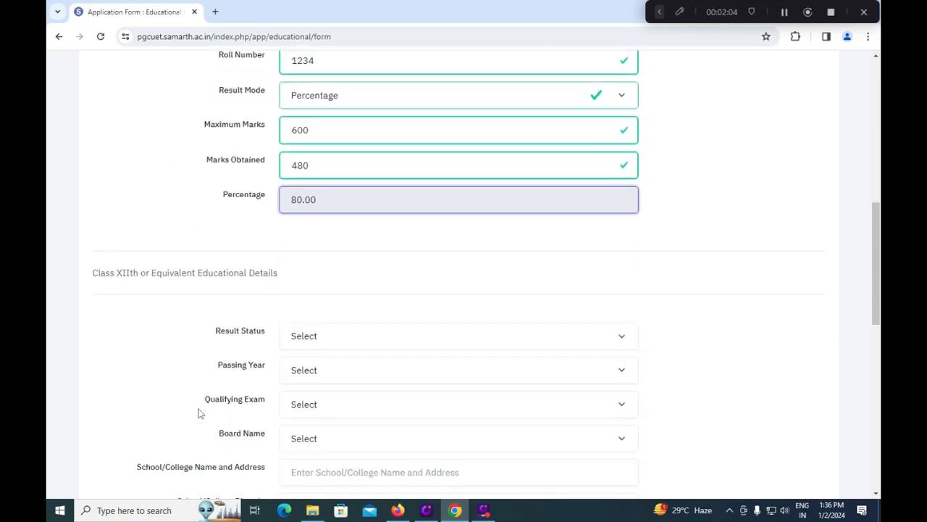
Step: Mark Class XIIth as Passed in 2017 with qualifying exam 12th or Equivalent
click(313, 340)
click(318, 367)
click(315, 371)
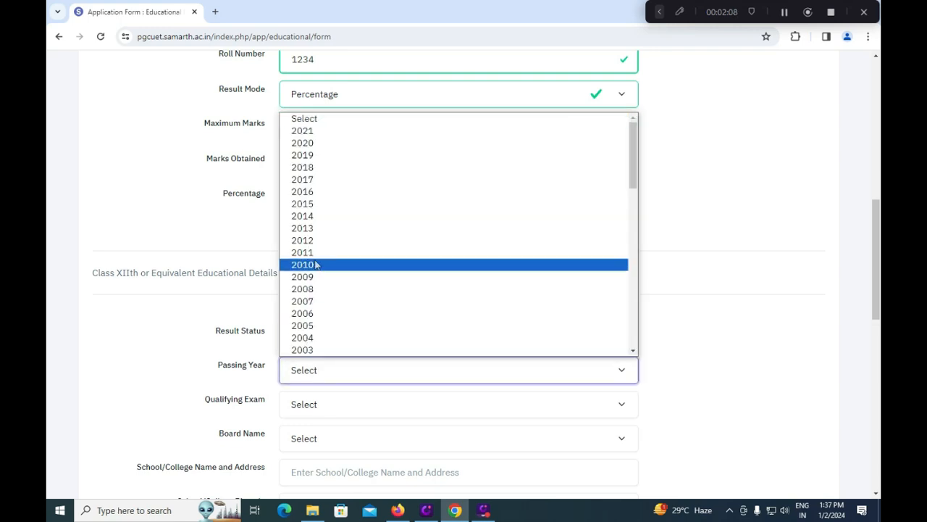
click(320, 179)
click(316, 404)
click(315, 437)
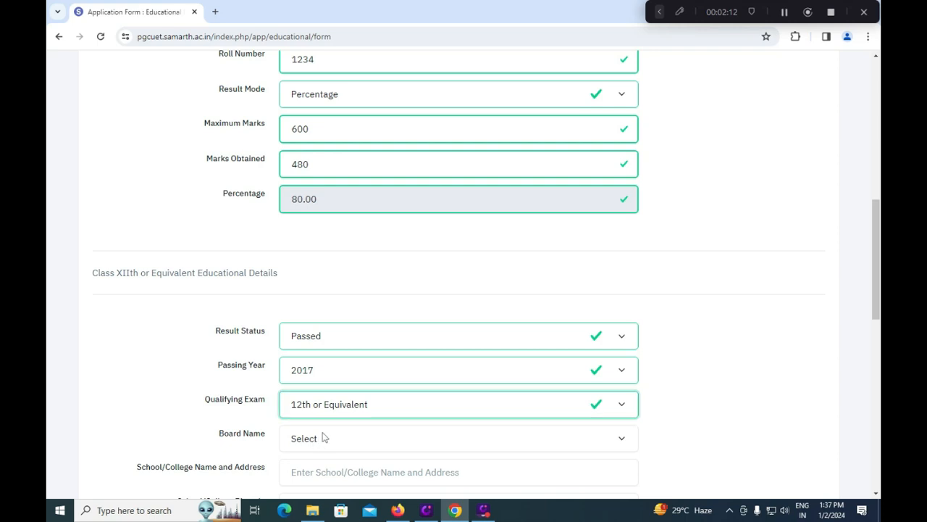
Step: Choose ANDHRA PRADESH BOARD OF EDUCATION (APBE). as the Class XII board
scroll(321, 437, down, 1)
click(319, 388)
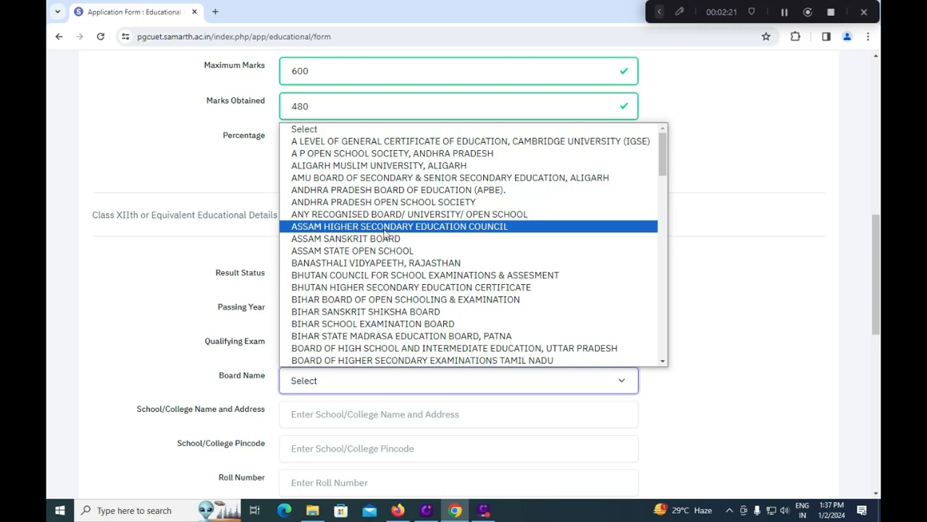
scroll(384, 234, down, 12)
scroll(385, 233, up, 9)
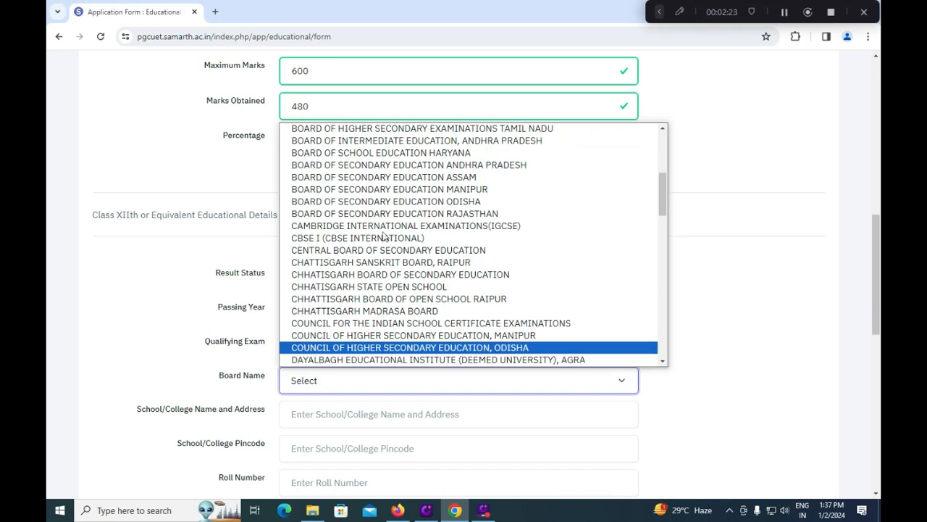
scroll(384, 219, up, 6)
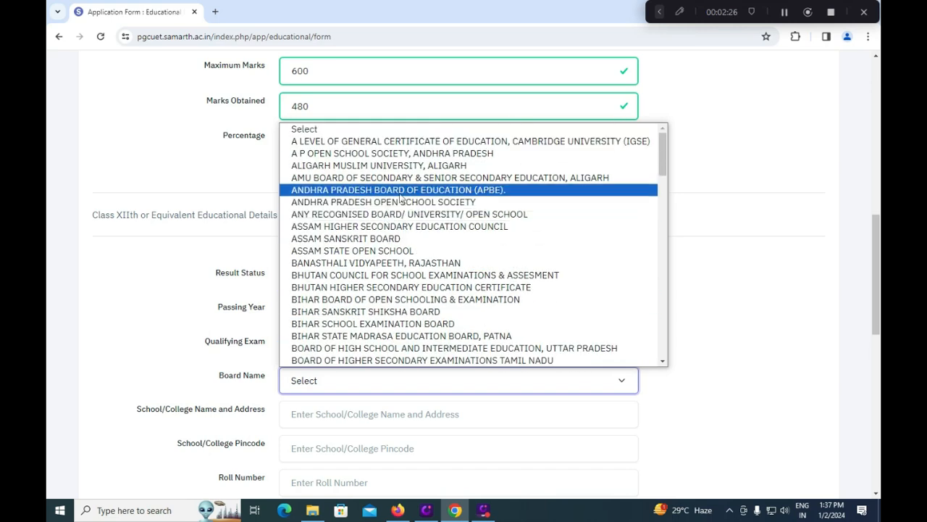
click(404, 190)
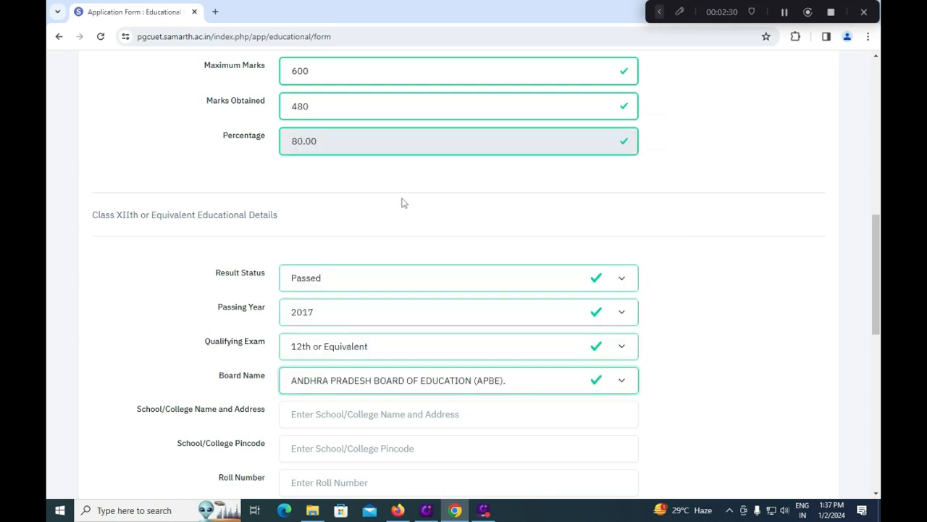
Step: Step through the school name, pincode and roll number fields and set result mode to Percentage
click(332, 413)
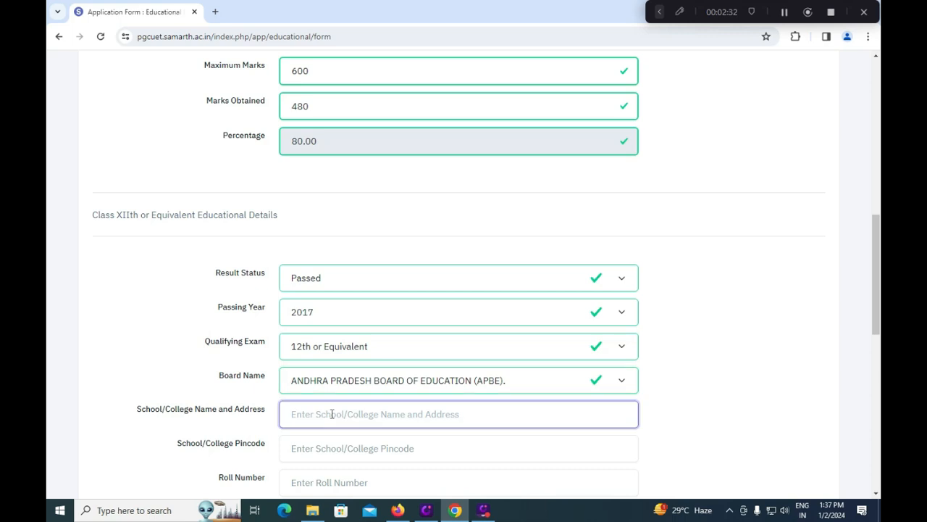
scroll(331, 413, down, 2)
click(344, 332)
click(347, 378)
click(324, 420)
click(315, 466)
scroll(322, 448, down, 2)
Step: Enter Class XII maximum marks 1200 and marks obtained 980, giving 81.67%
click(347, 353)
text(120)
click(340, 397)
text(980)
click(290, 411)
scroll(290, 412, down, 3)
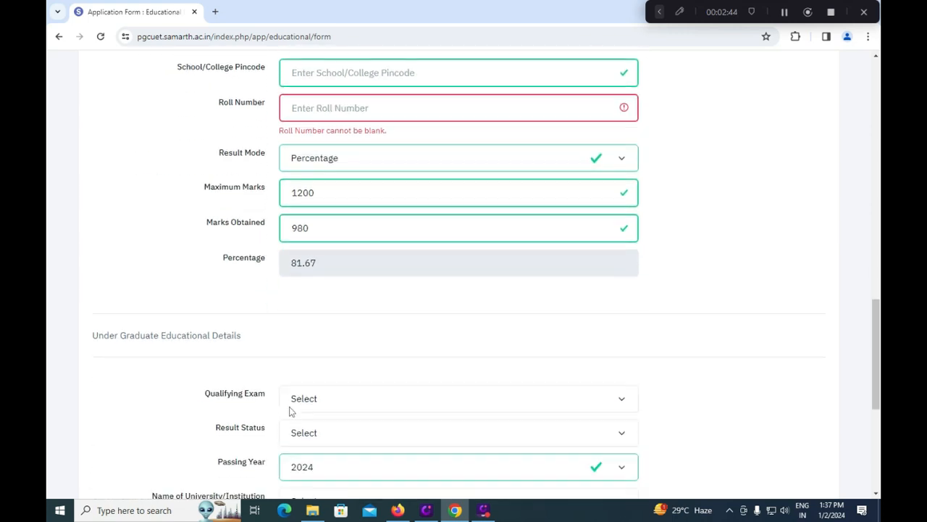
scroll(289, 411, down, 1)
click(326, 331)
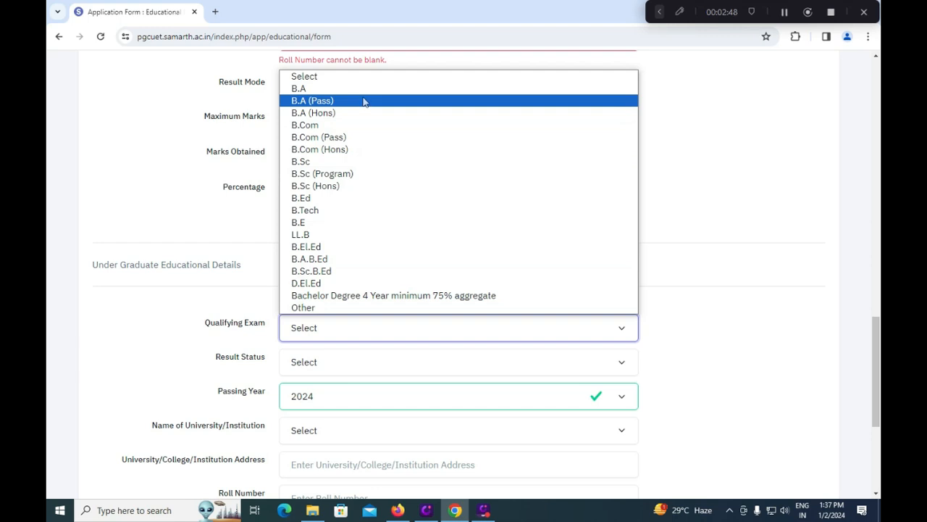
Step: Choose B.Com as the undergraduate qualifying exam and Other as the university
click(311, 125)
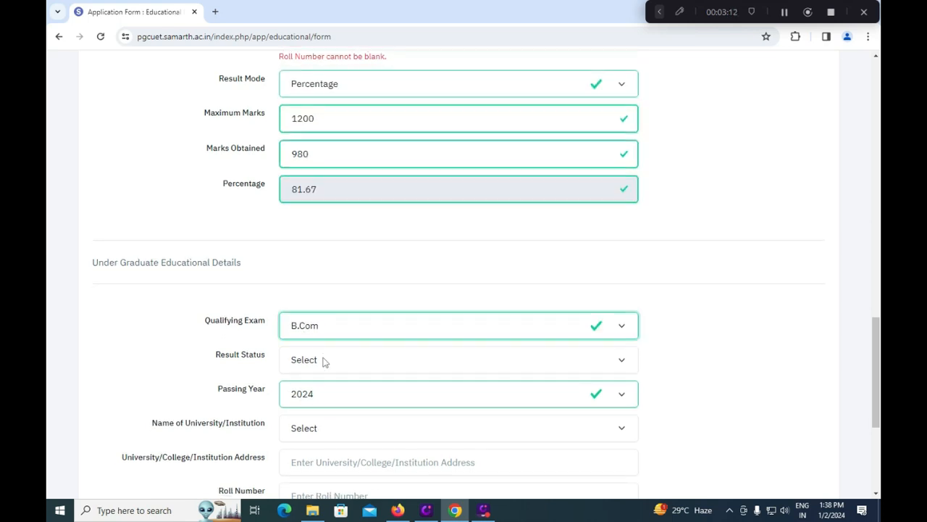
scroll(323, 360, down, 1)
click(321, 375)
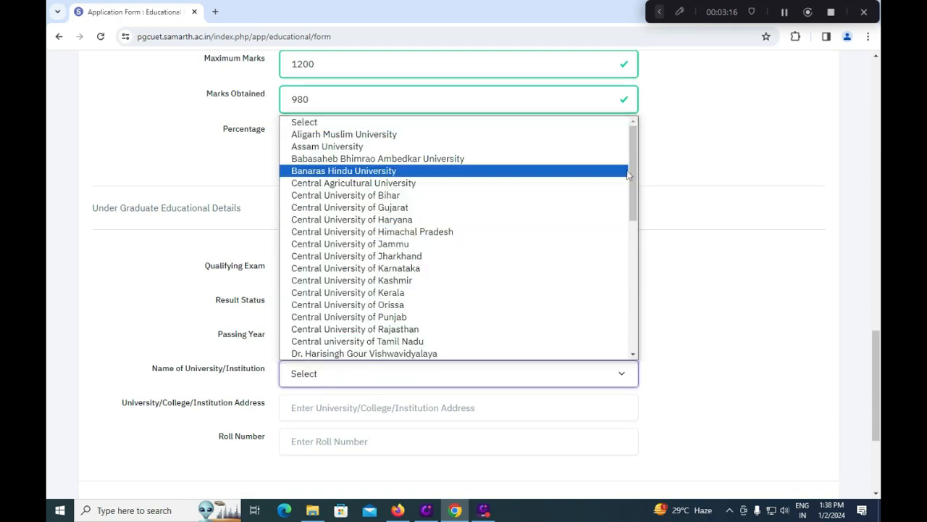
drag(631, 179, 624, 282)
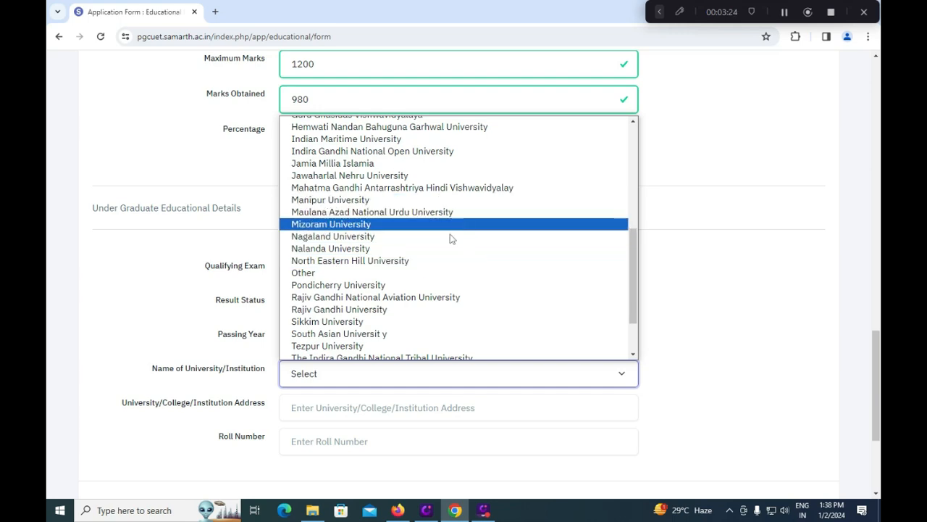
click(363, 273)
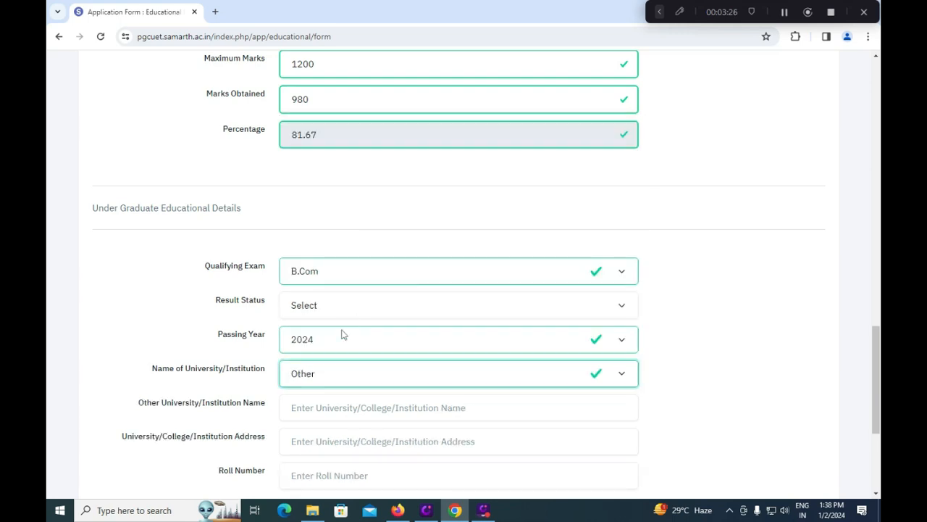
Step: Enter 12345 as the undergraduate roll number
click(355, 410)
scroll(355, 407, down, 1)
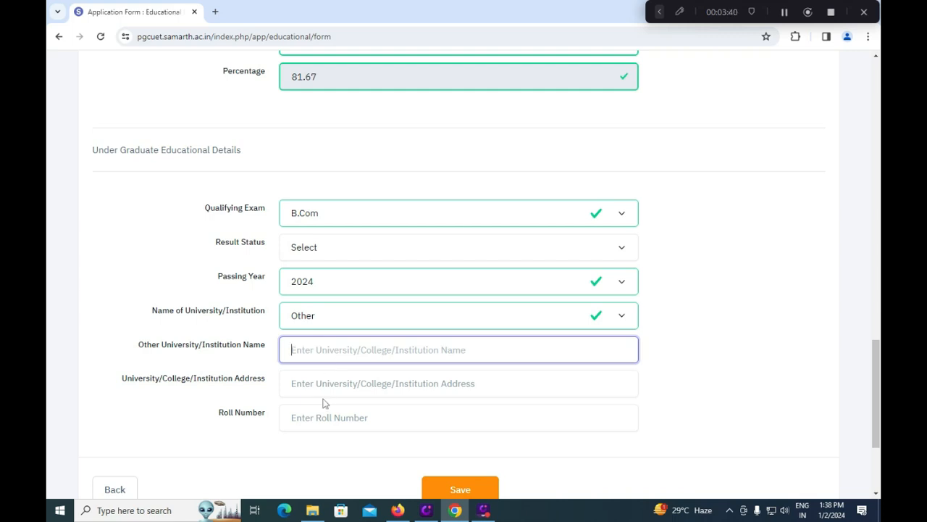
click(417, 386)
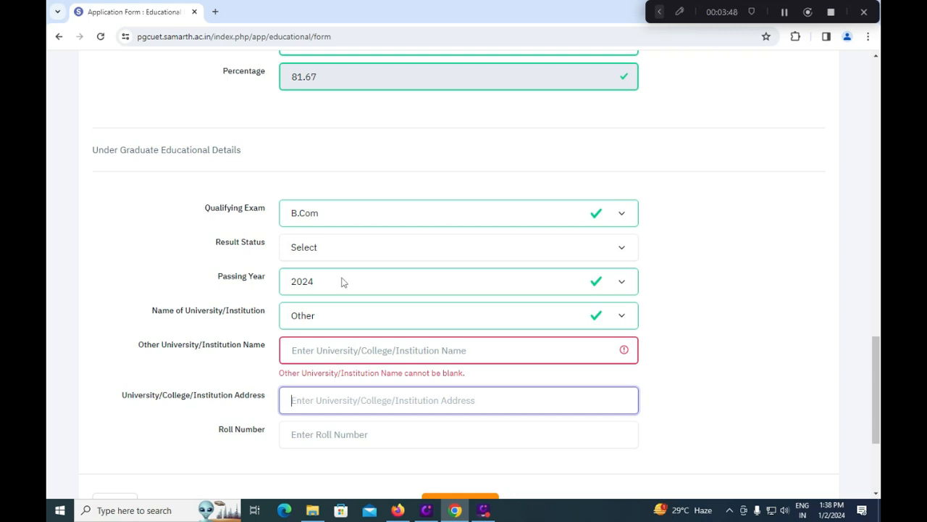
click(344, 437)
text(12)
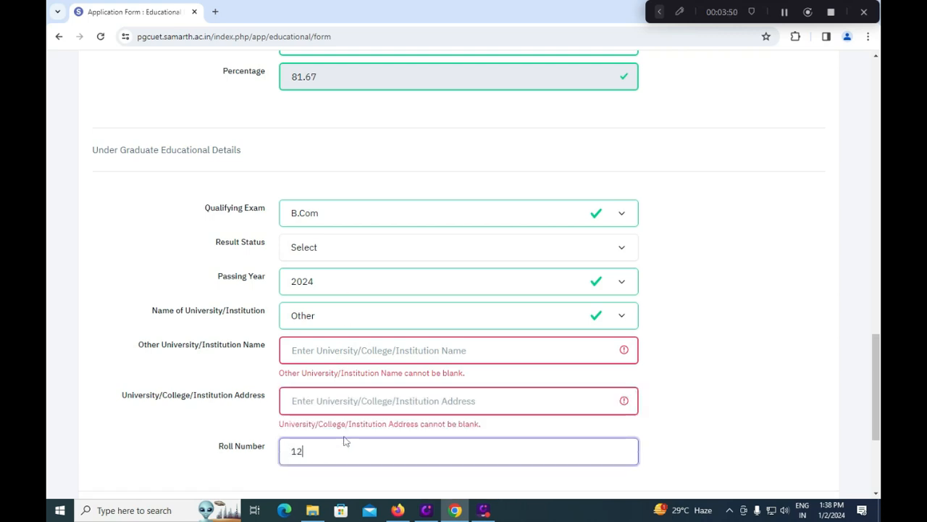
text(345)
scroll(343, 437, down, 3)
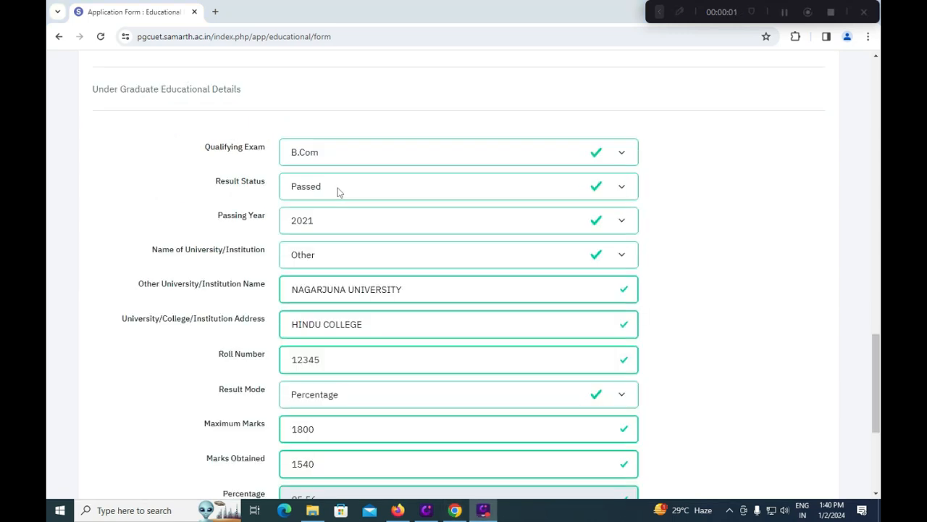
click(337, 192)
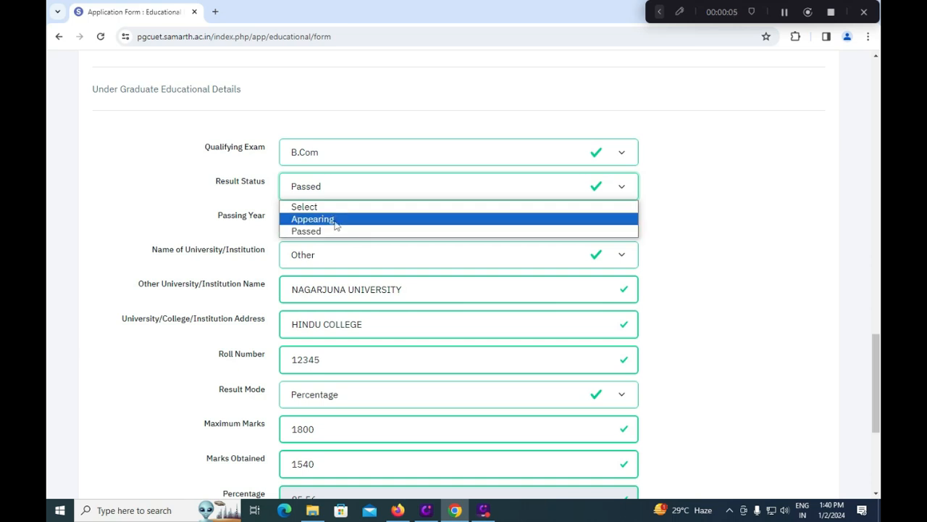
click(138, 211)
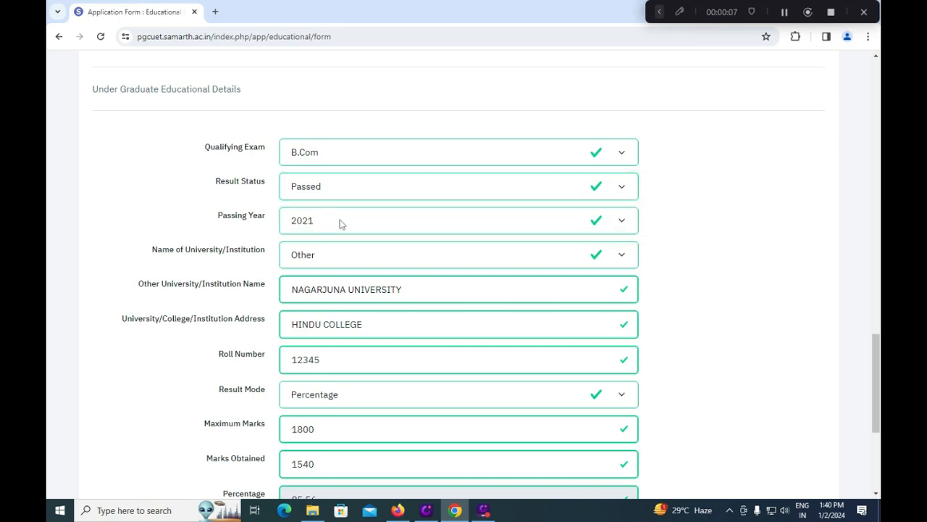
click(334, 259)
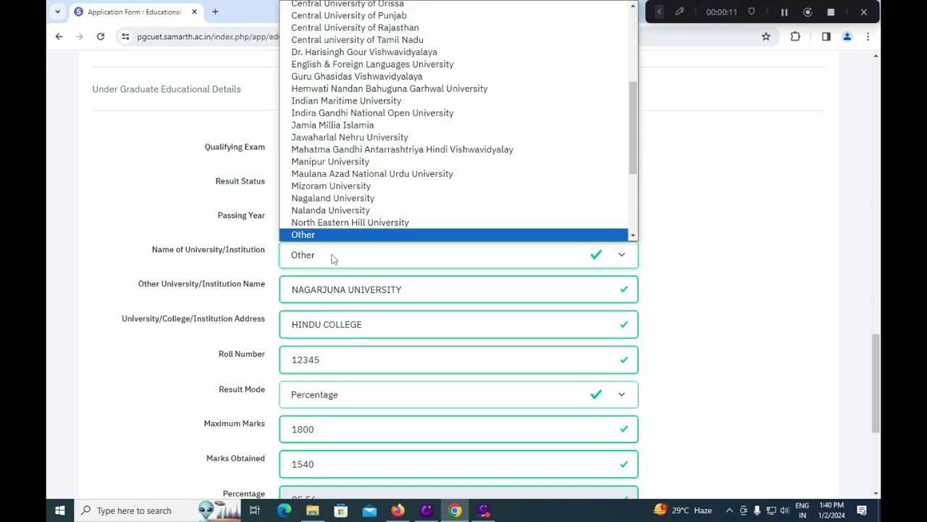
click(182, 213)
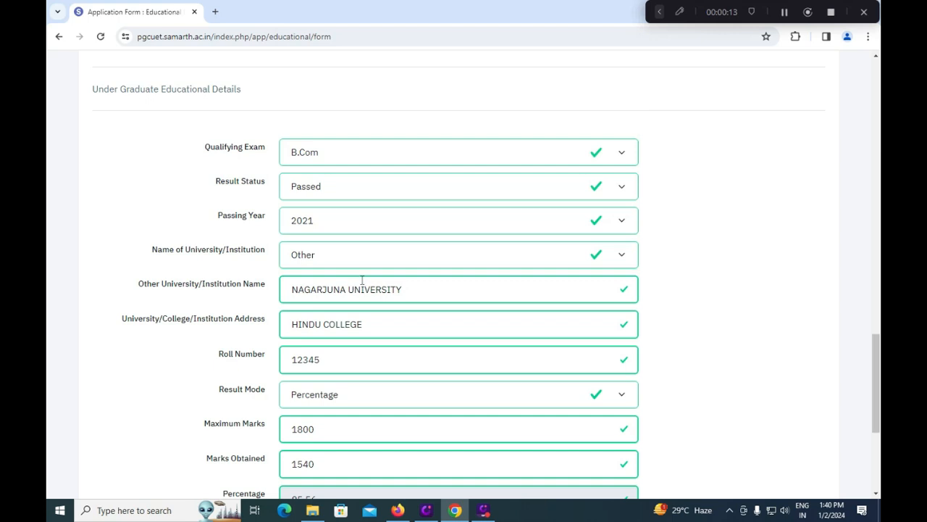
scroll(372, 286, down, 4)
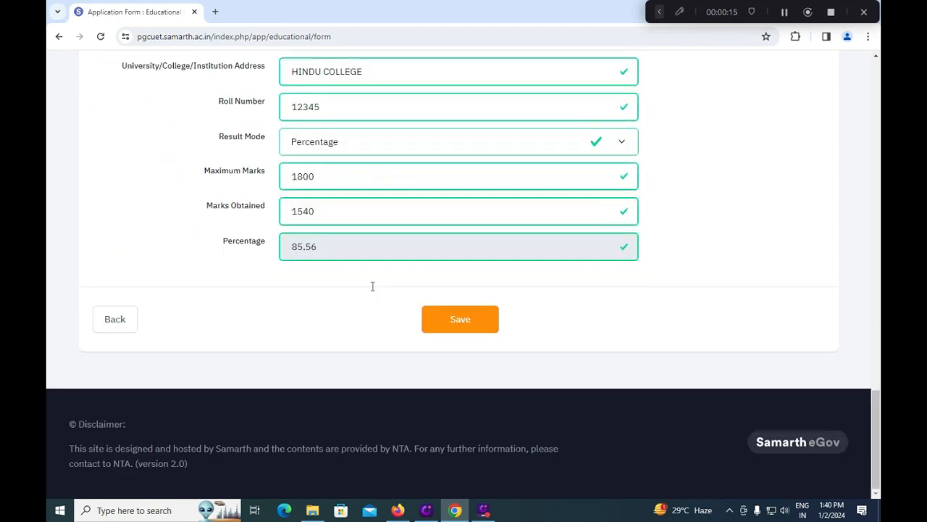
Step: Save the educational details and set first centre preference to Andhra Pradesh, Tirupathi (AP16)
click(460, 320)
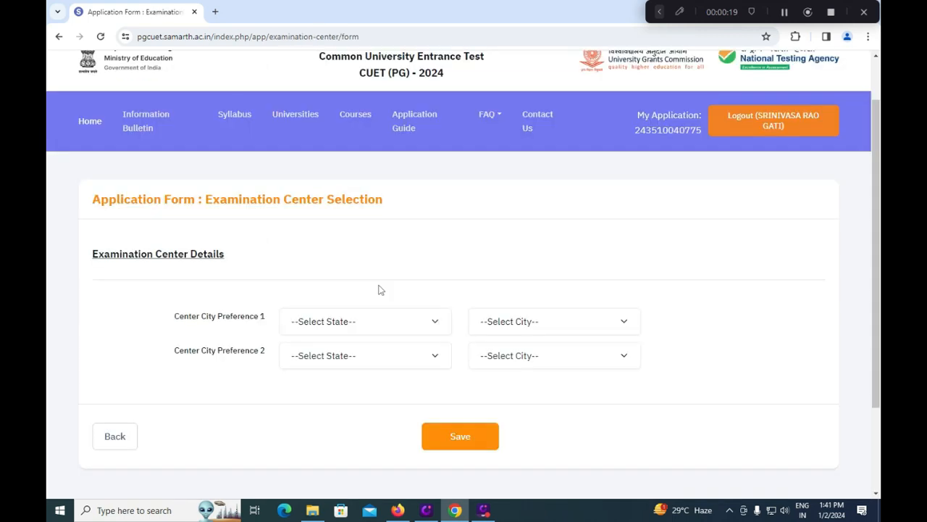
click(370, 326)
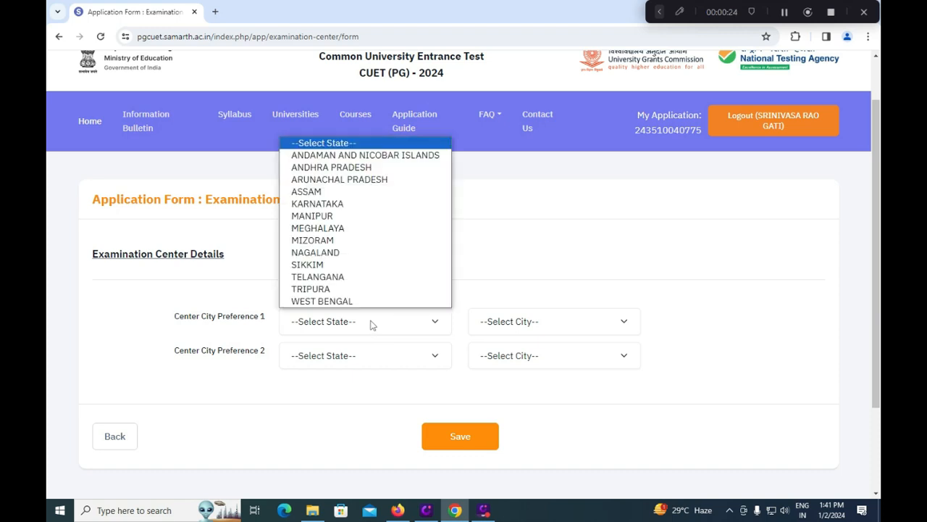
click(369, 167)
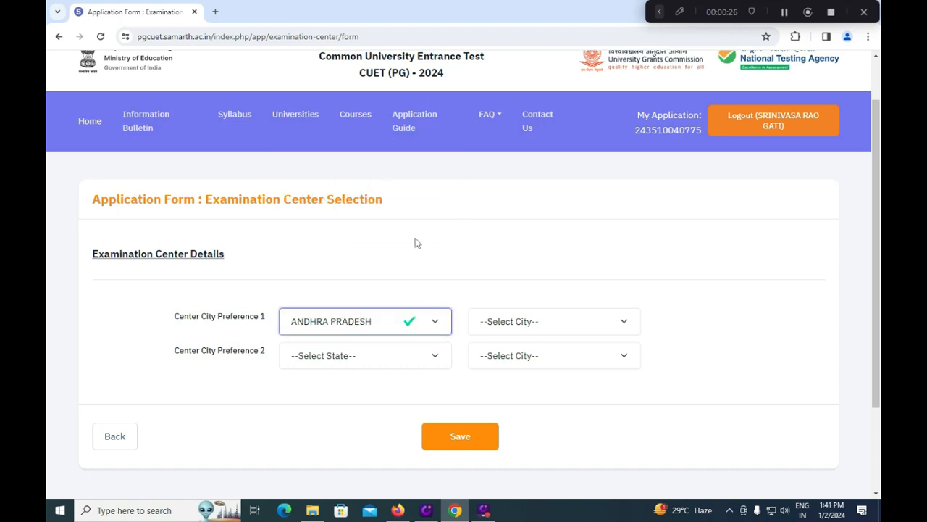
click(538, 326)
drag(635, 161, 641, 103)
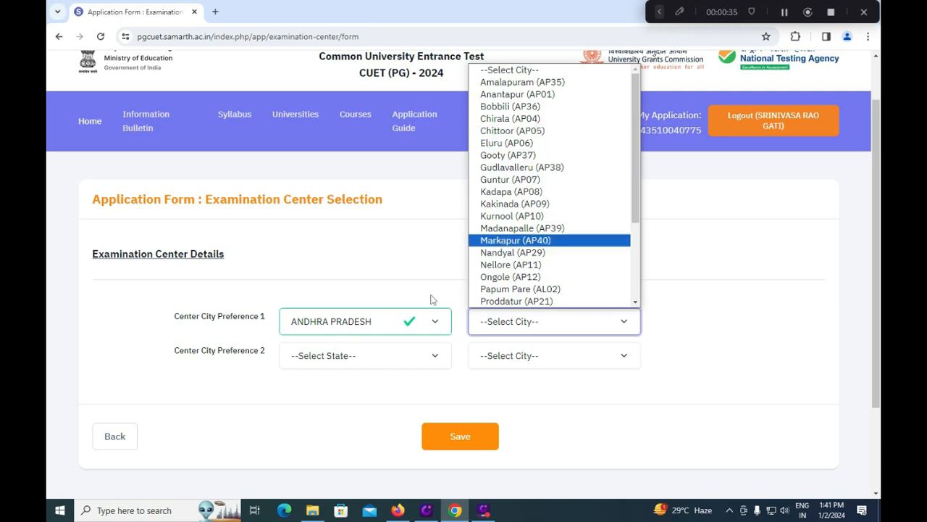
scroll(525, 260, down, 2)
scroll(526, 259, up, 2)
scroll(520, 259, down, 3)
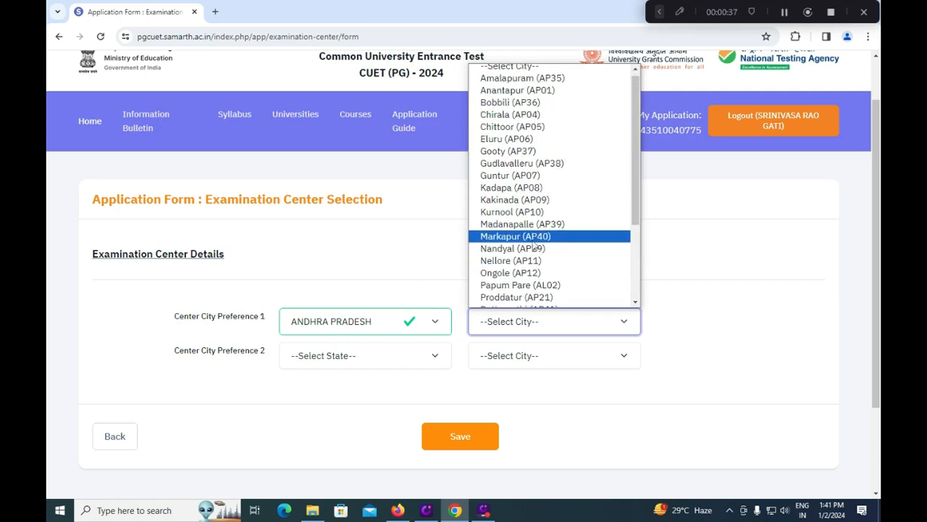
click(516, 253)
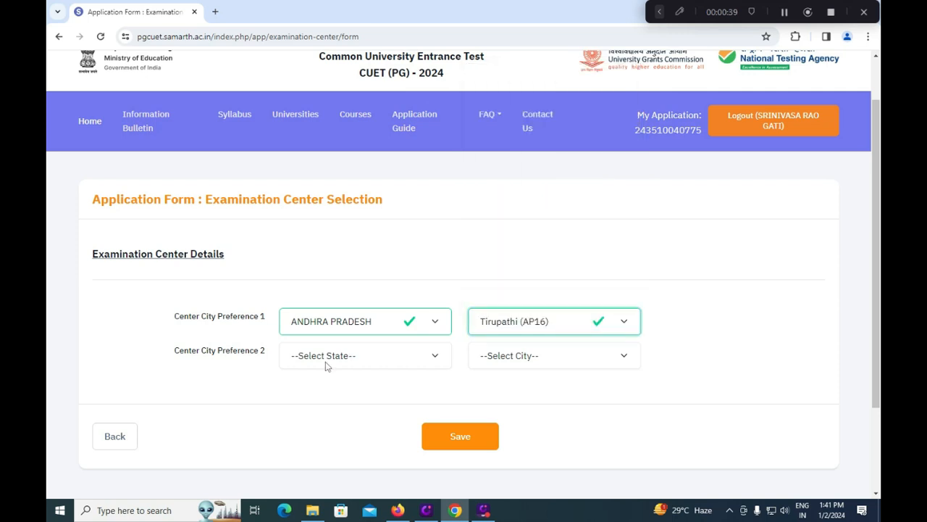
Step: Set second centre preference to Telangana, Hyderabad/Secunderabad (TL01) and save the choices
click(326, 362)
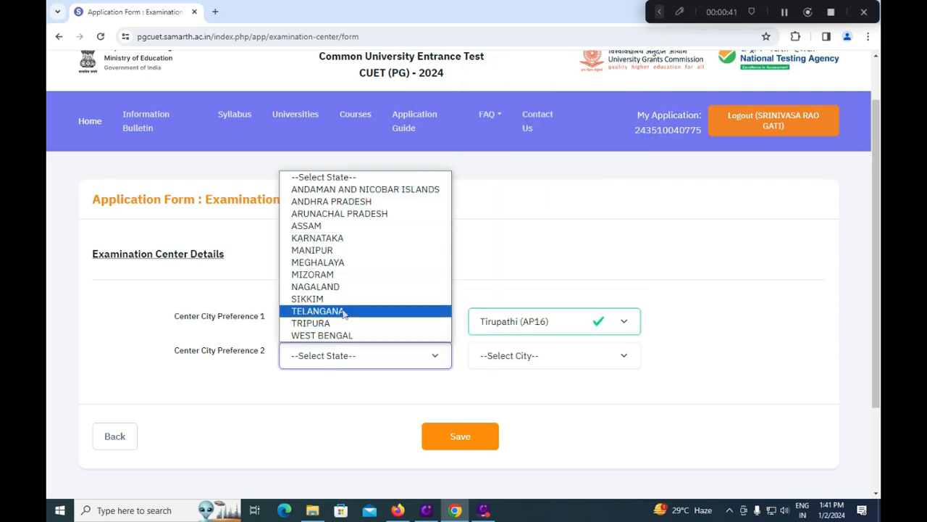
click(319, 310)
click(534, 355)
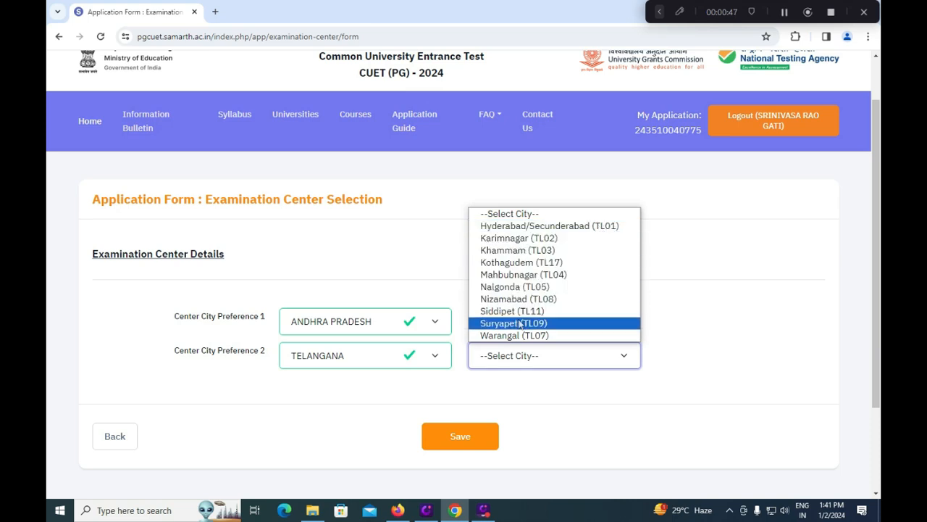
click(534, 227)
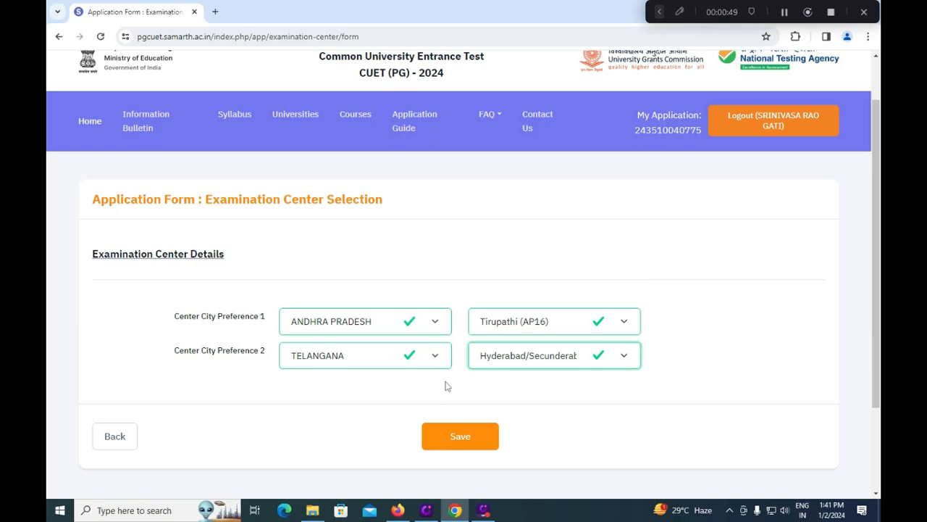
click(459, 437)
scroll(477, 325, up, 3)
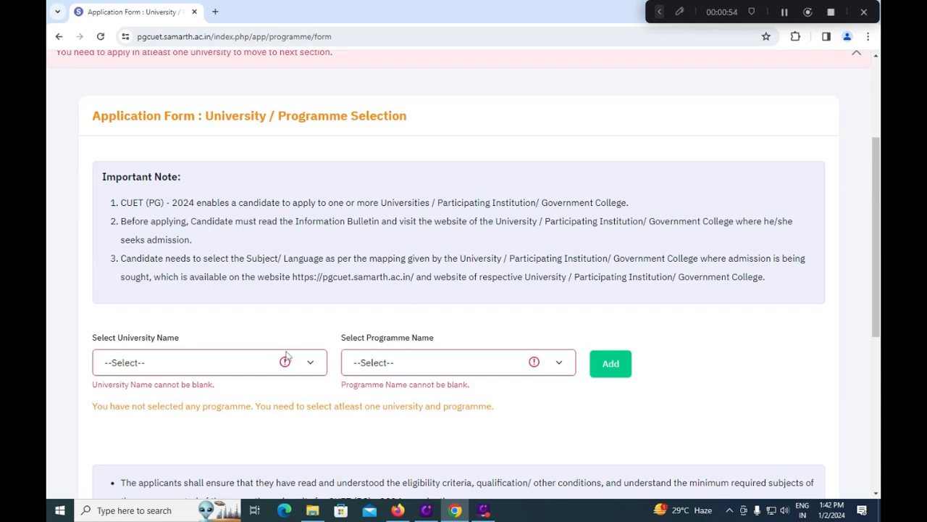
Step: Add Commerce (COQP08) at BANARAS HINDU UNIVERSITY and Career College, Bhopal, checking eligibility
click(236, 363)
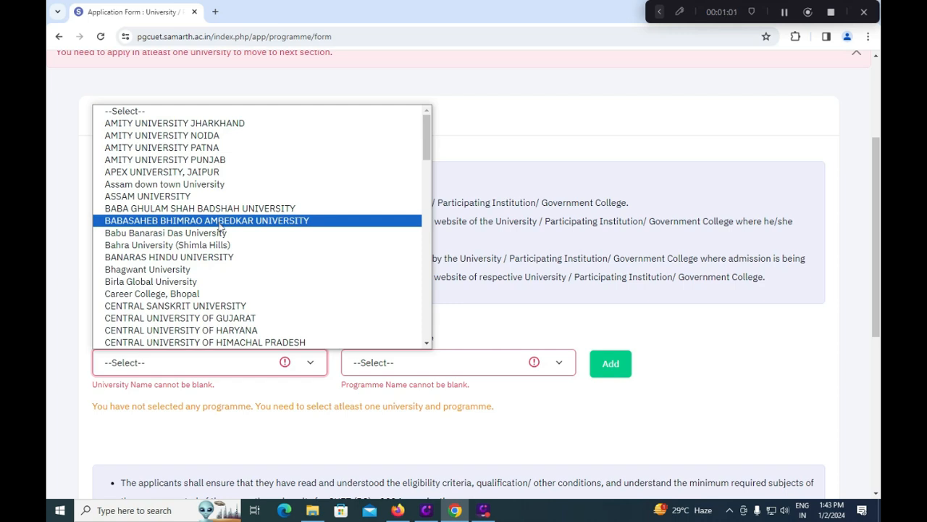
click(225, 257)
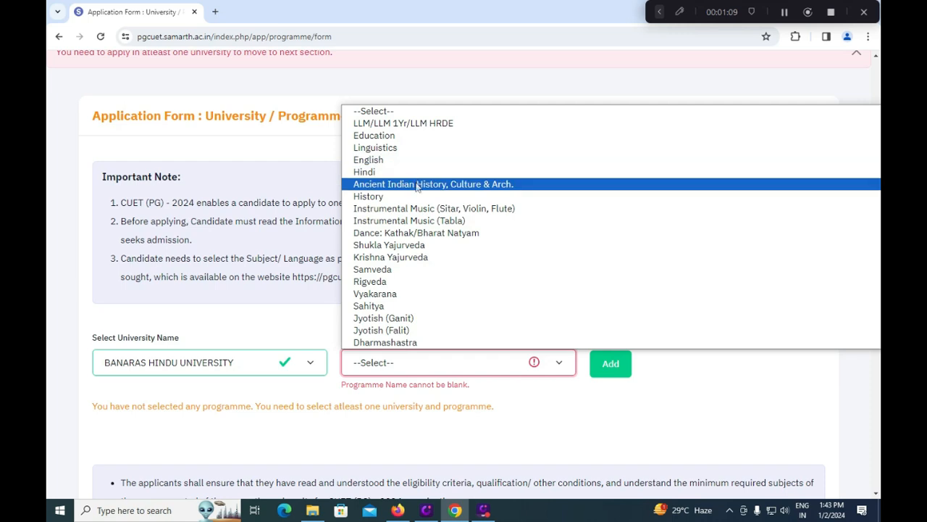
scroll(418, 187, down, 5)
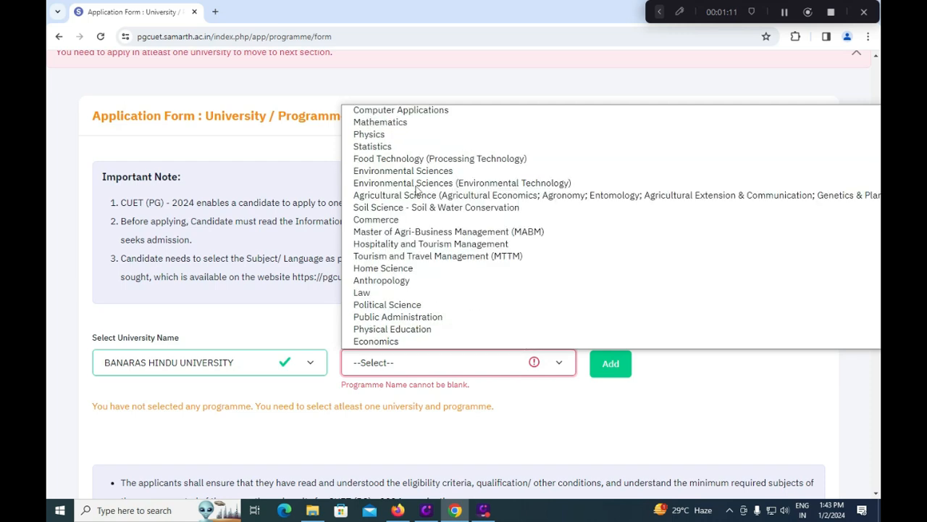
scroll(418, 189, down, 3)
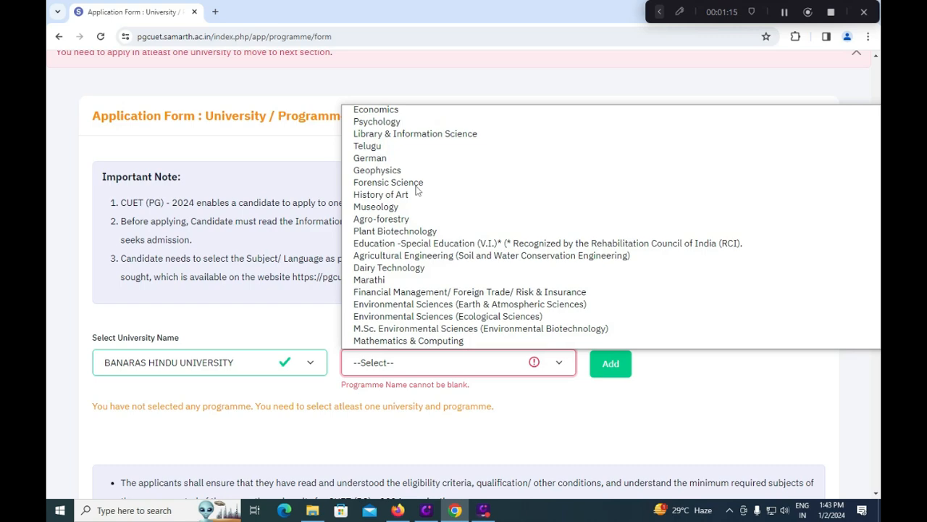
scroll(417, 190, down, 10)
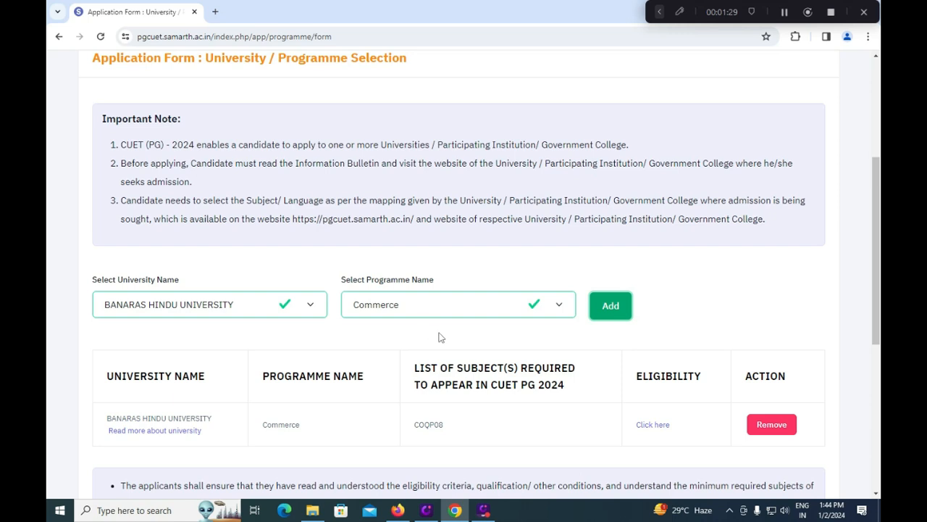
click(310, 310)
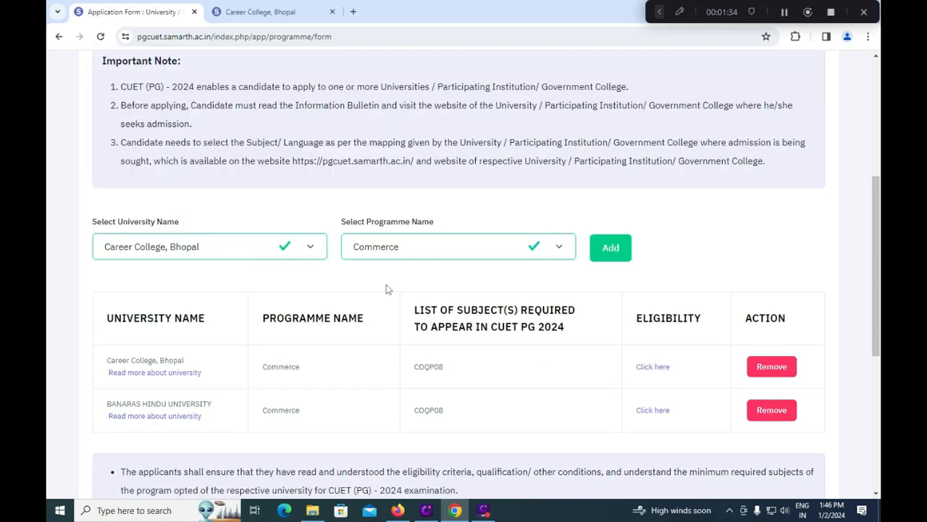
click(654, 368)
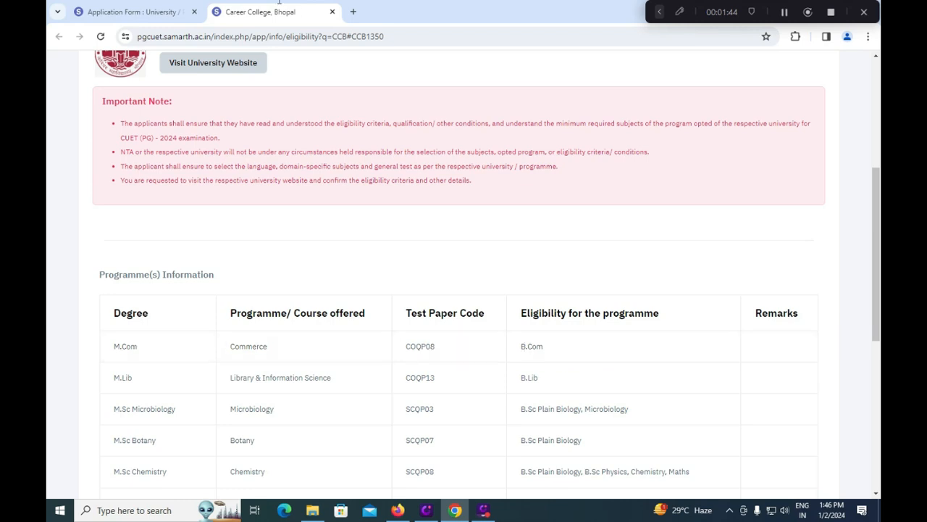
click(143, 14)
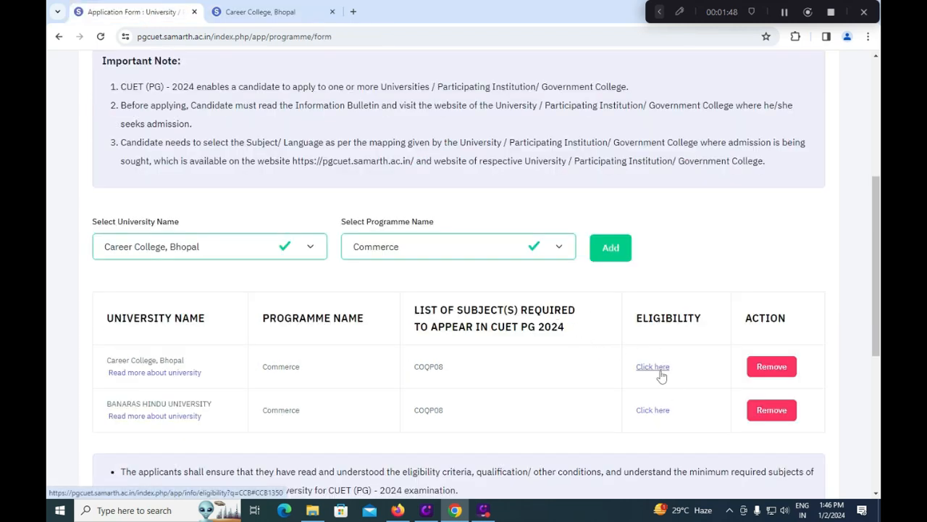
scroll(658, 371, down, 5)
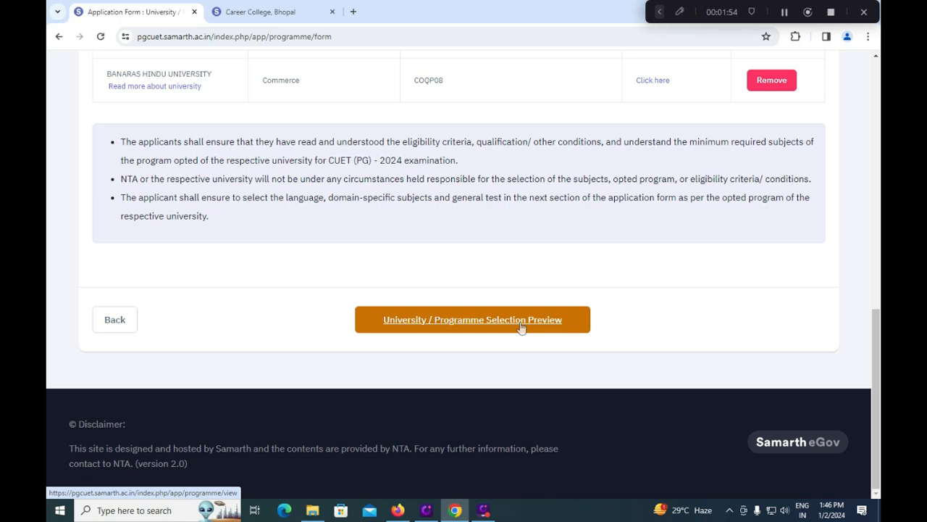
Step: Accept the subject declaration for COQP08 : Commerce and save the test paper details
click(520, 328)
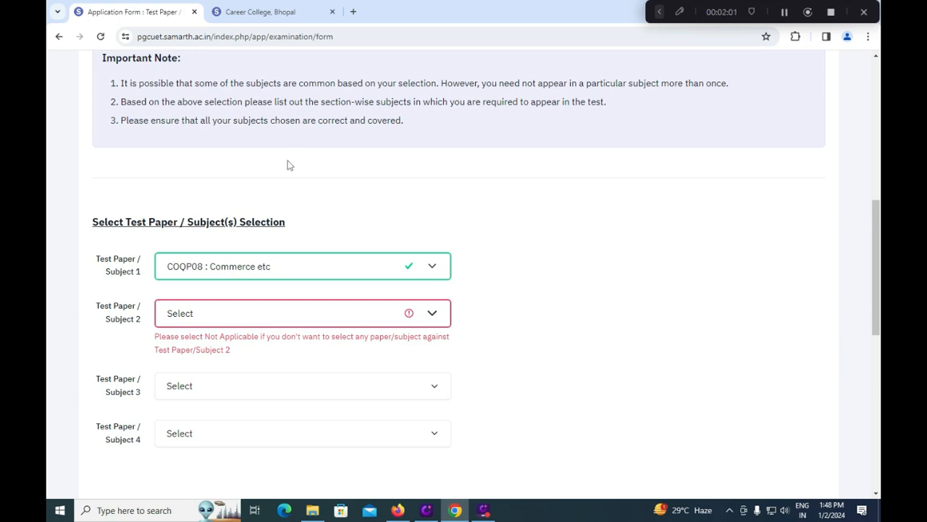
scroll(629, 217, up, 2)
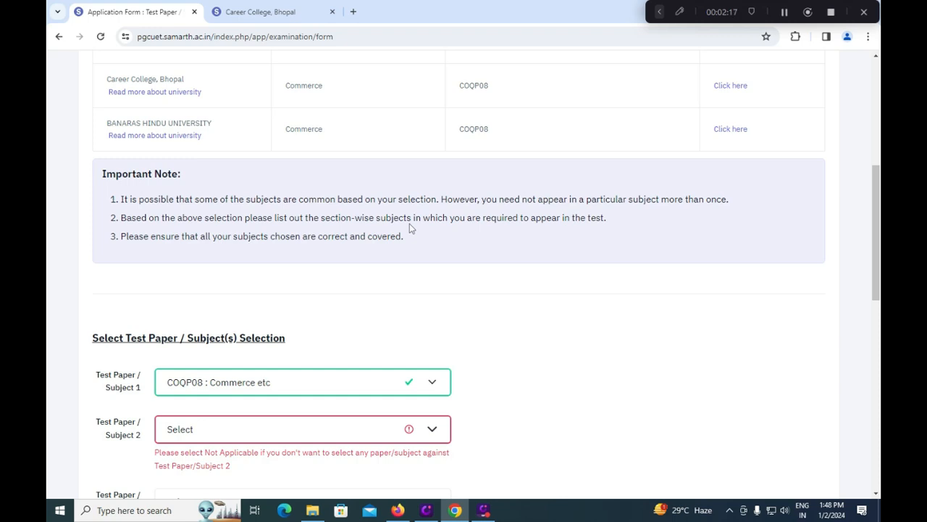
scroll(410, 226, down, 3)
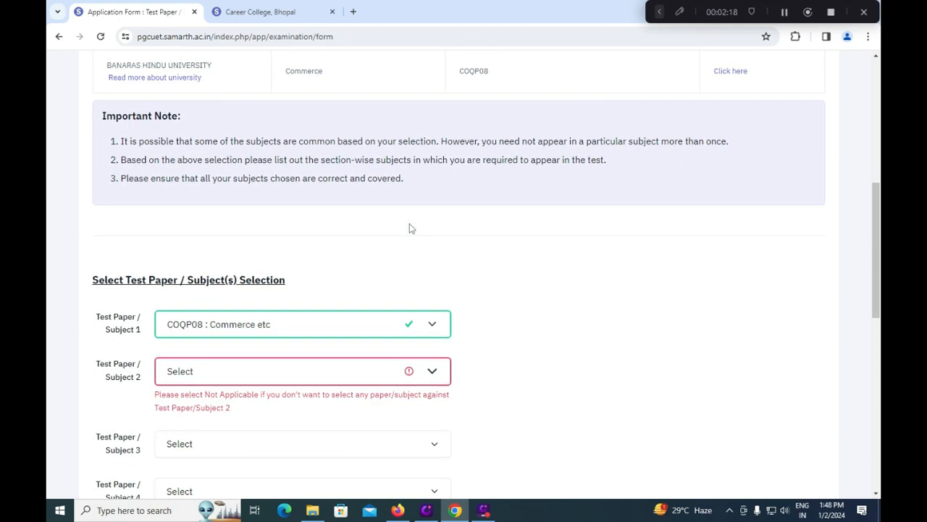
scroll(340, 356, down, 3)
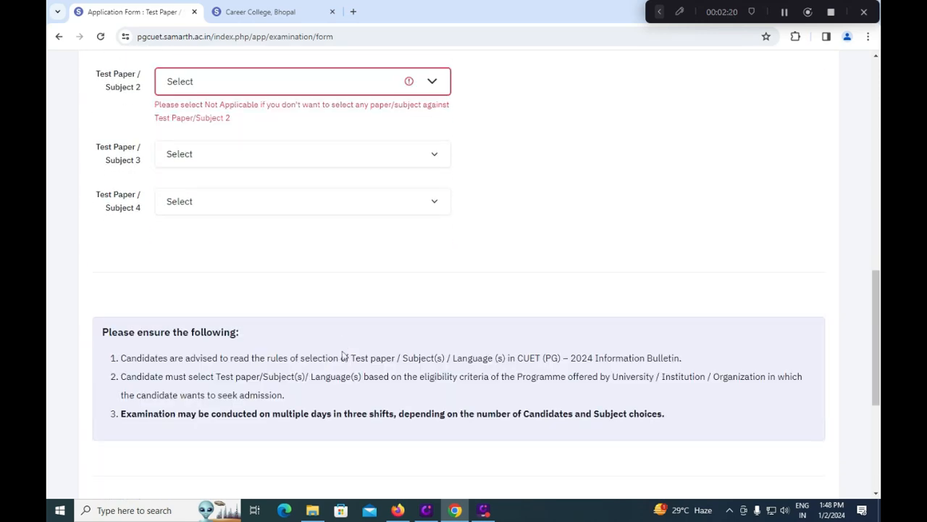
scroll(344, 355, down, 2)
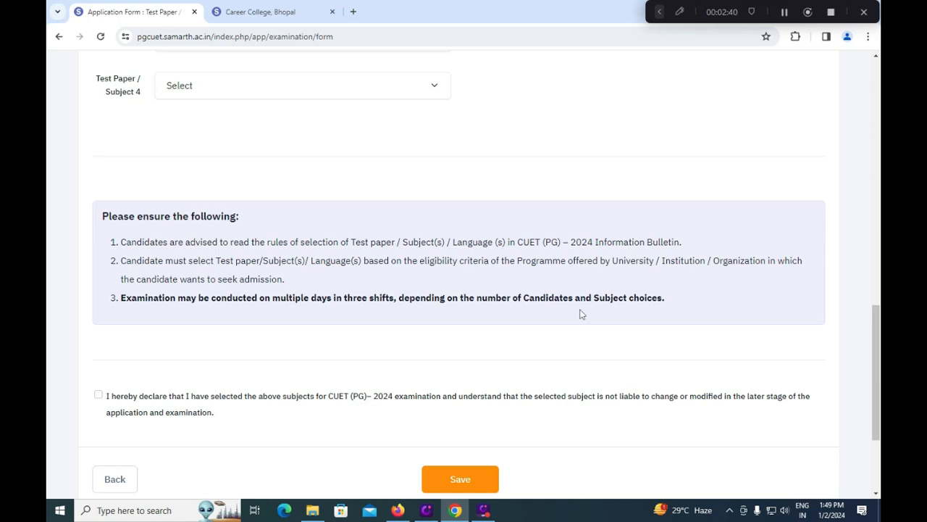
click(99, 396)
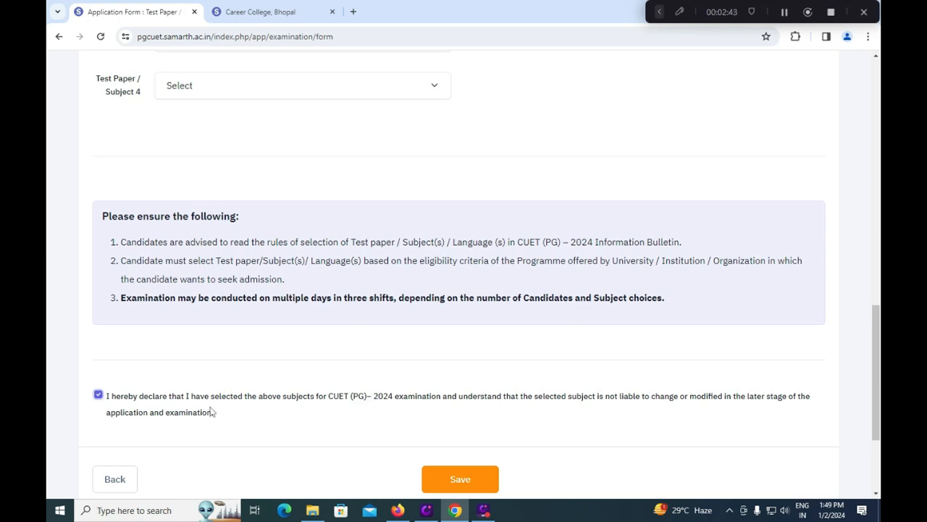
click(460, 480)
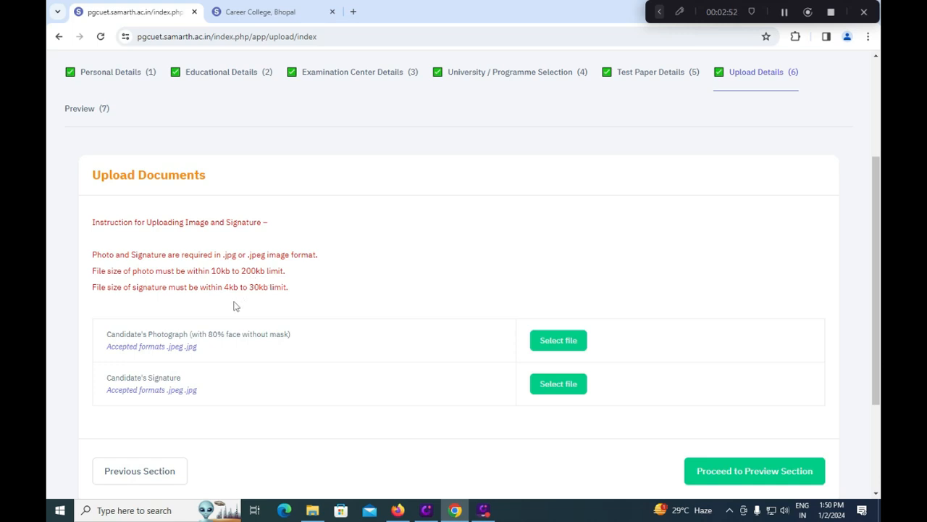
Step: Cancel the photograph file picker and proceed to the application preview
click(560, 349)
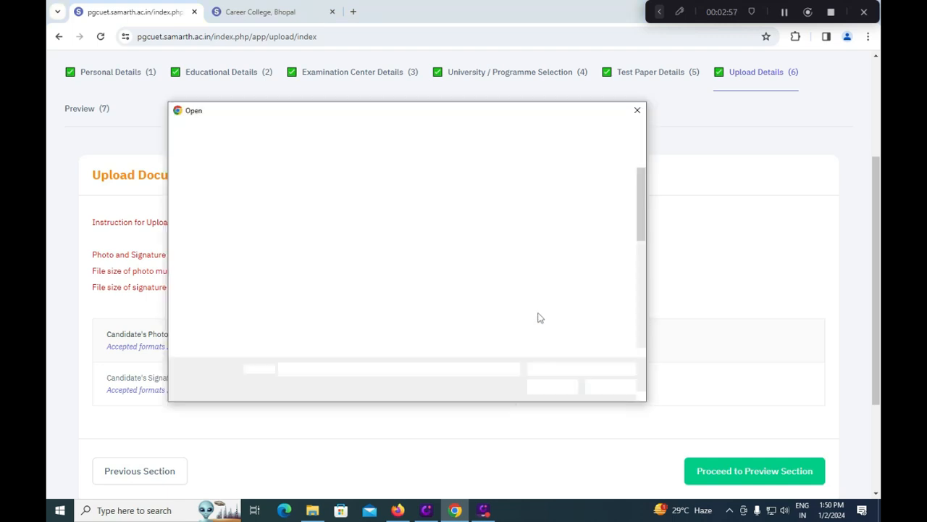
click(636, 111)
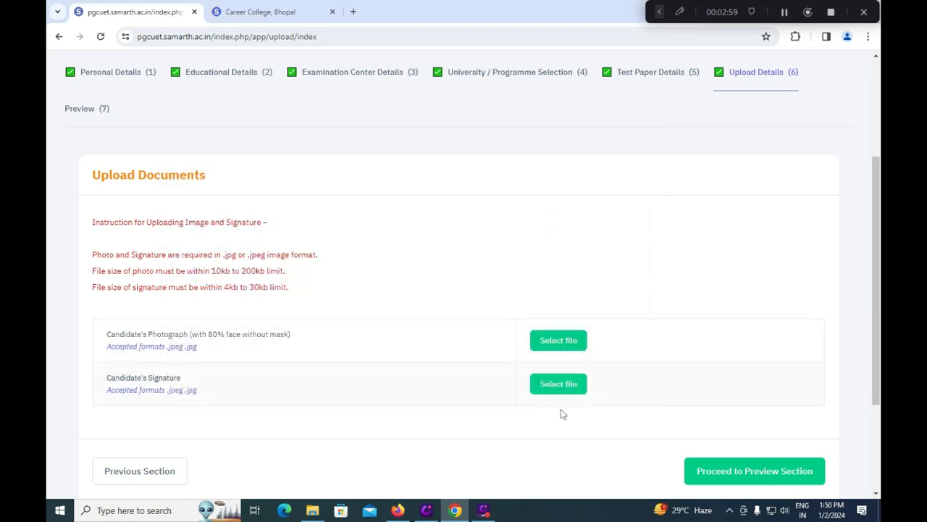
click(736, 478)
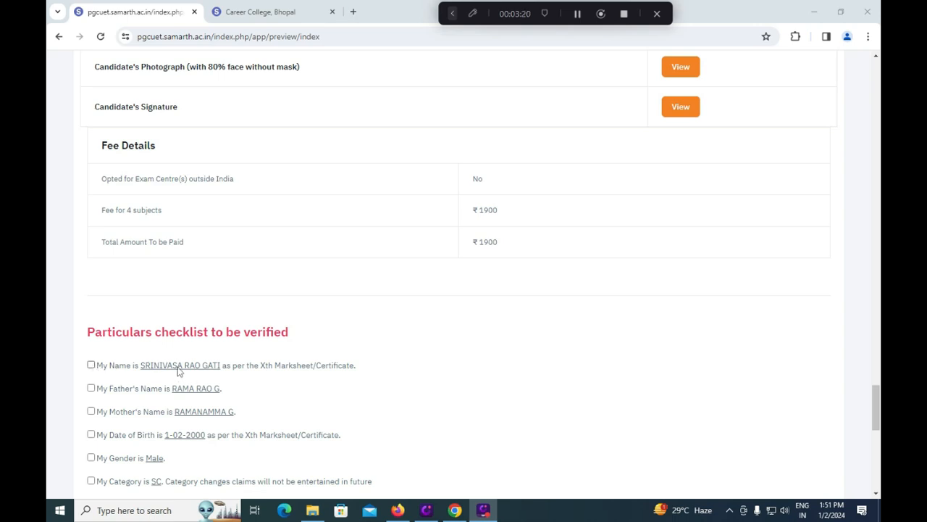
Step: Confirm the preview particulars, proceed to payment, and accept final submission
click(91, 366)
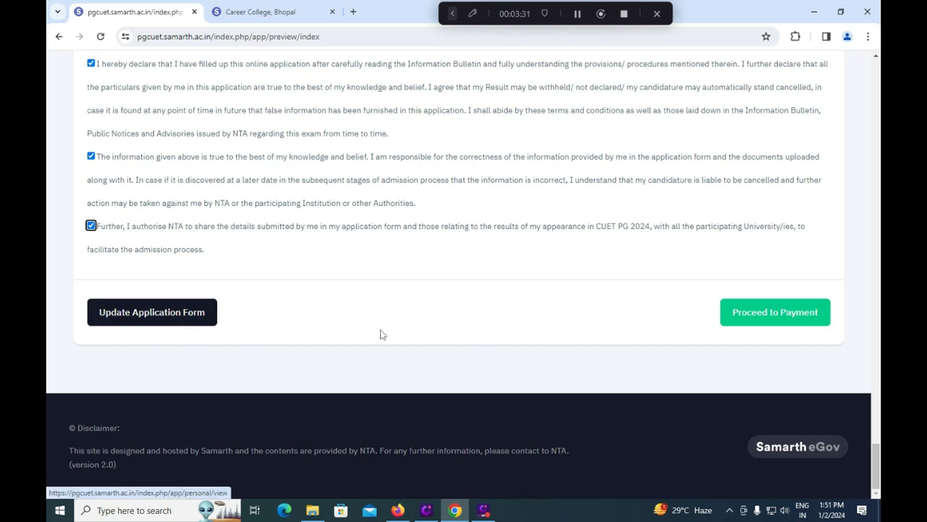
click(747, 317)
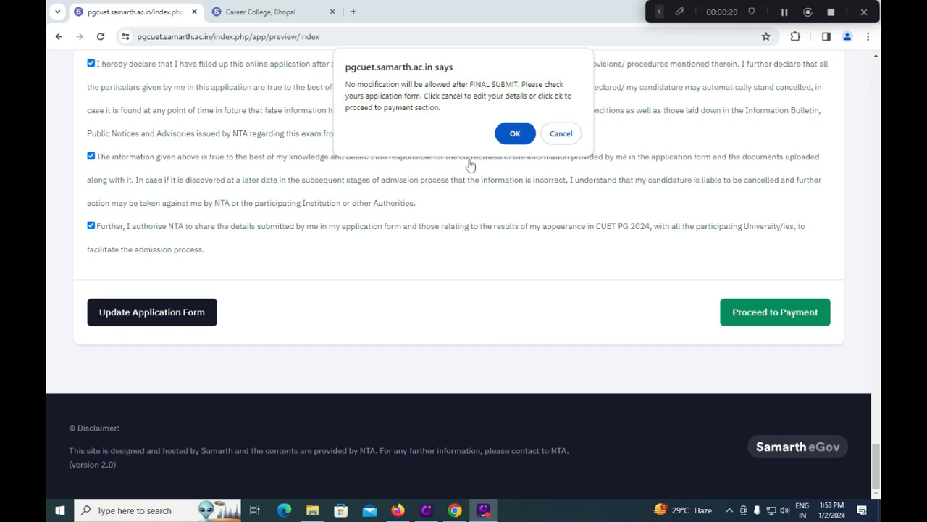
click(511, 133)
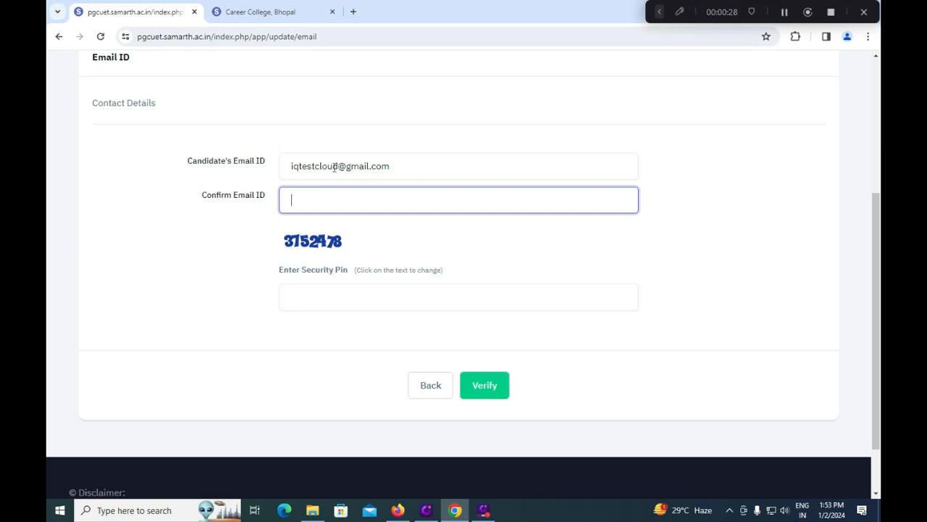
Step: Enter the security pin and submit the e-mail verification
click(311, 297)
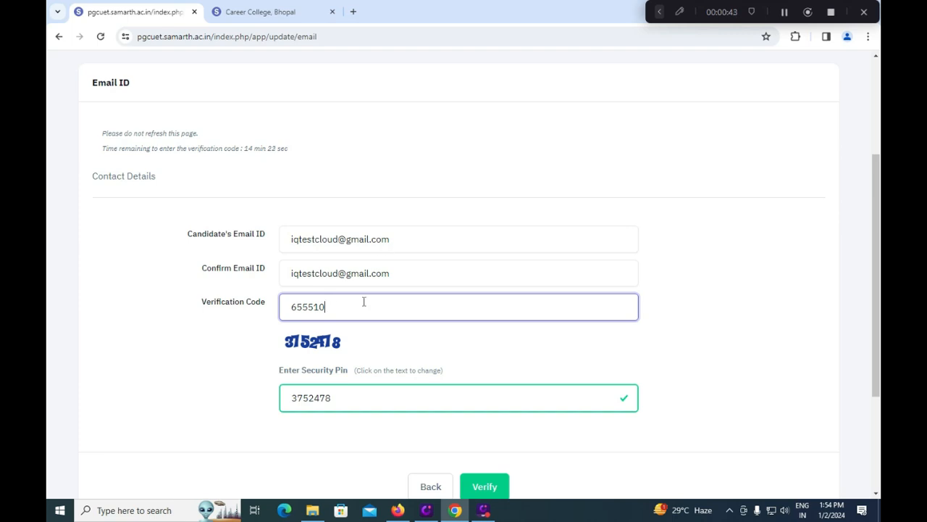
click(498, 486)
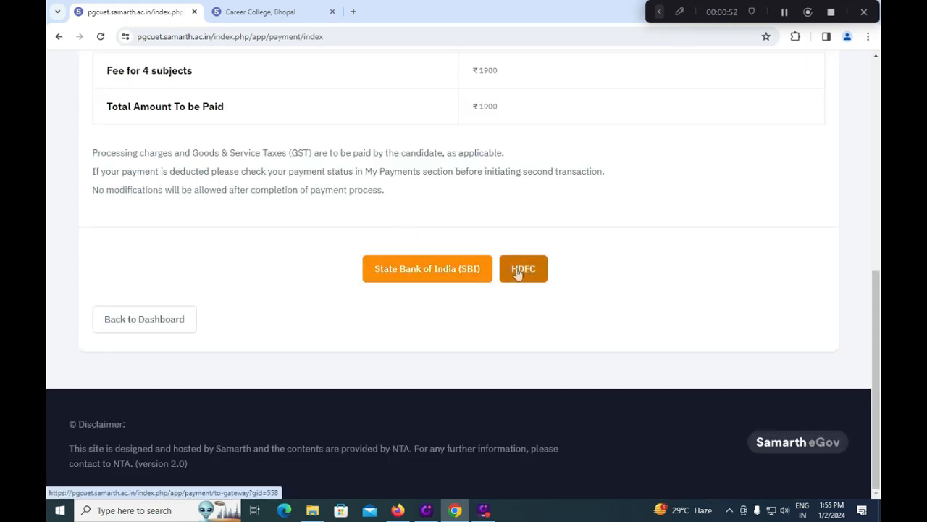
Step: Pay the ₹1900 fee through the State Bank of India (SBI) option
click(426, 272)
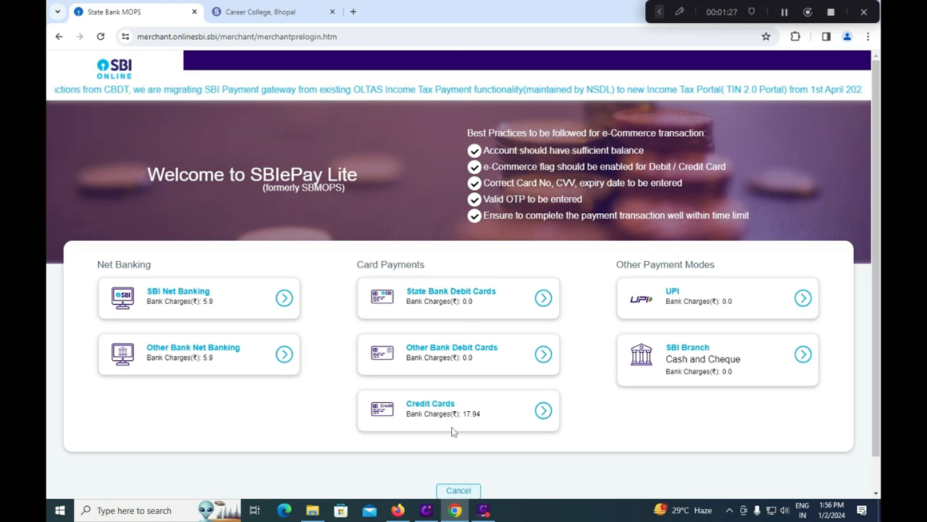
Step: Choose Other Bank Debit Cards as the payment mode and confirm
click(441, 352)
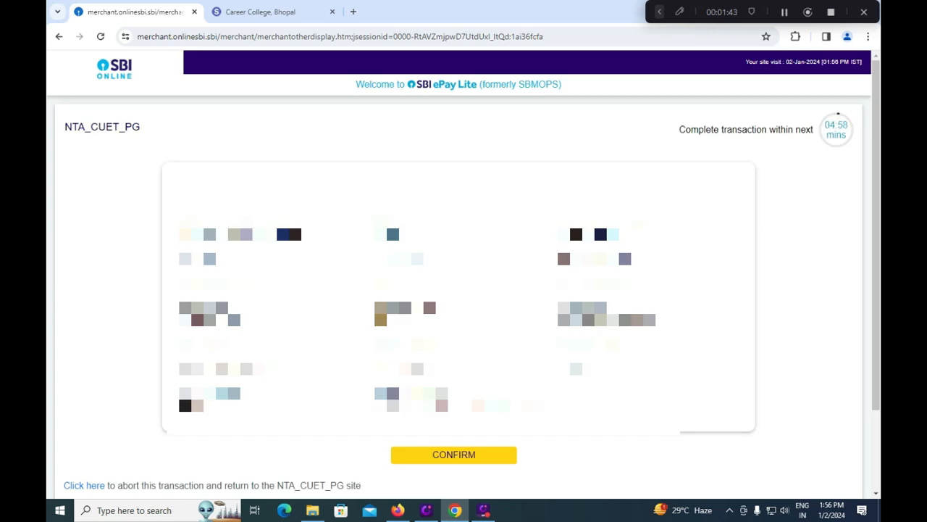
click(454, 454)
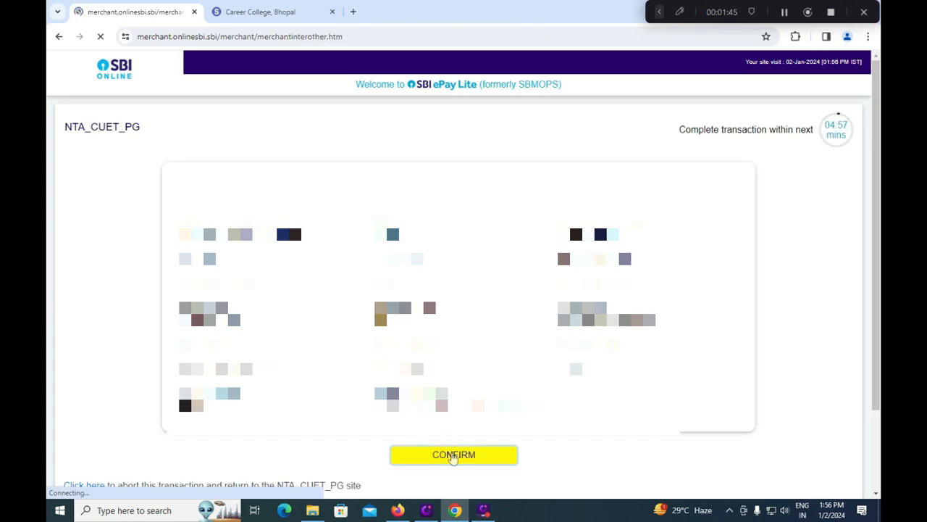